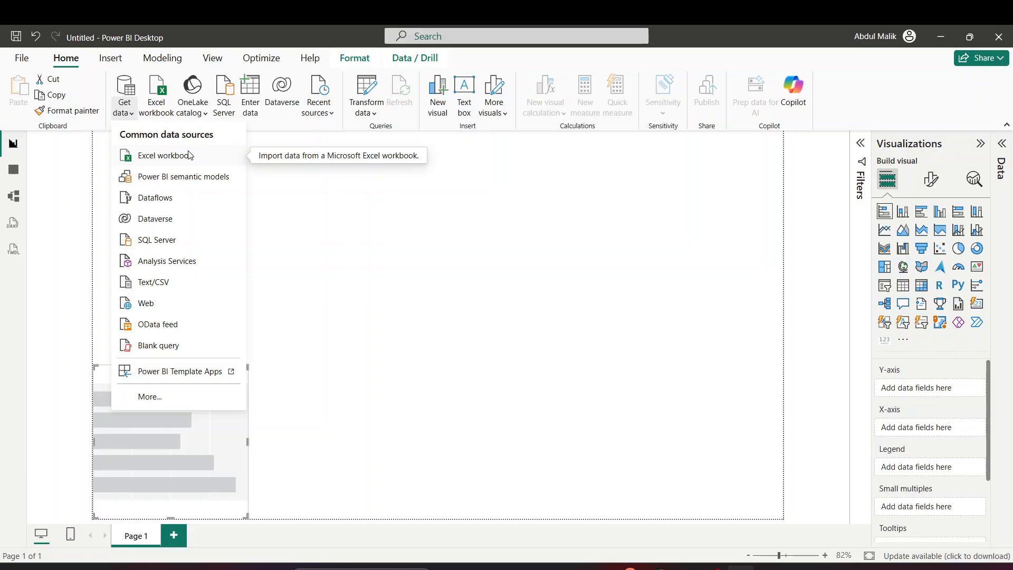
# Import an Excel workbook source: open retail_sales.xlsx from Documents > Power_BI
pyautogui.click(190, 155)
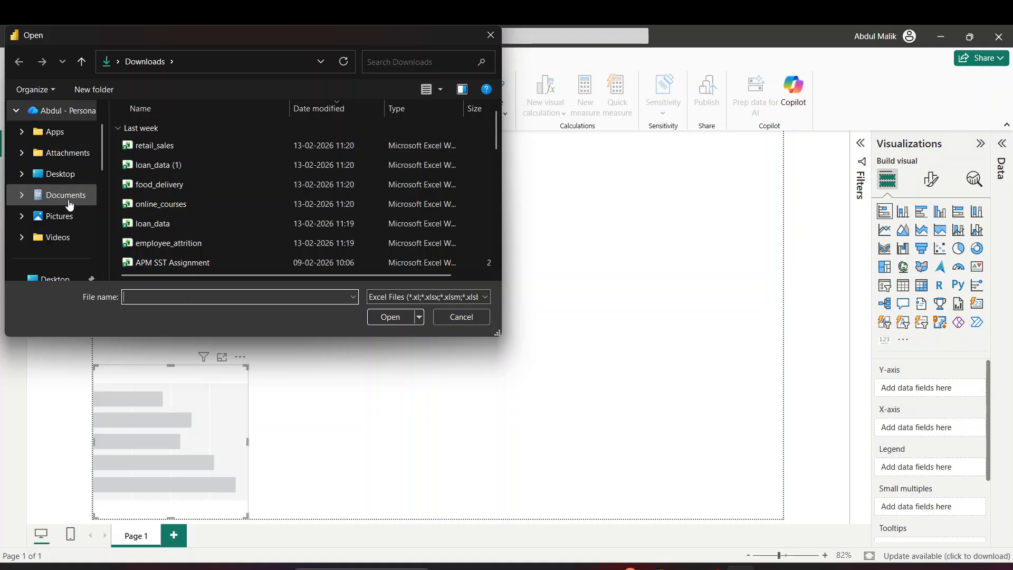
pyautogui.scroll(2, 62, 153)
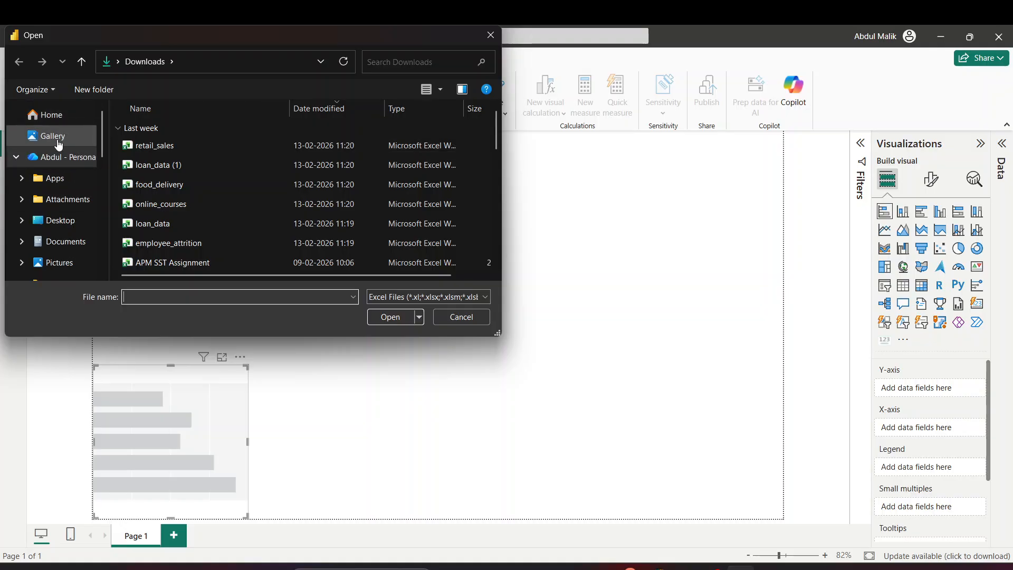
pyautogui.click(62, 248)
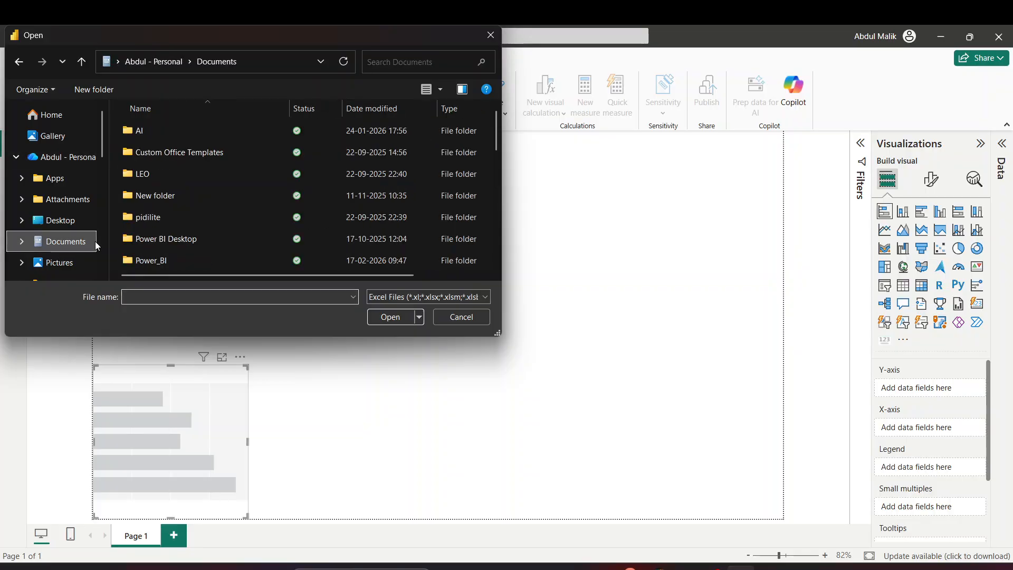
pyautogui.doubleClick(183, 256)
pyautogui.scroll(-1, 220, 176)
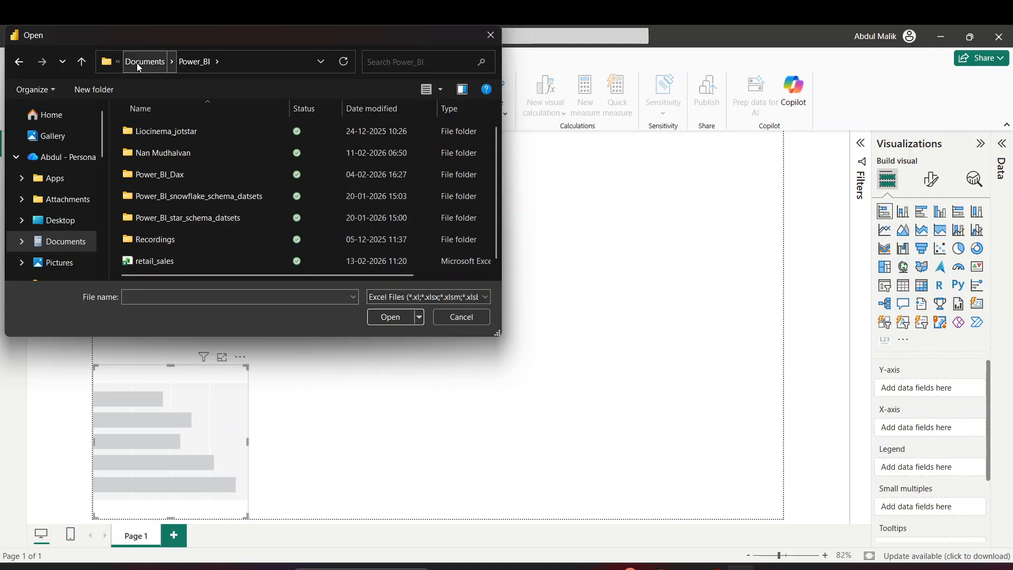
pyautogui.click(184, 262)
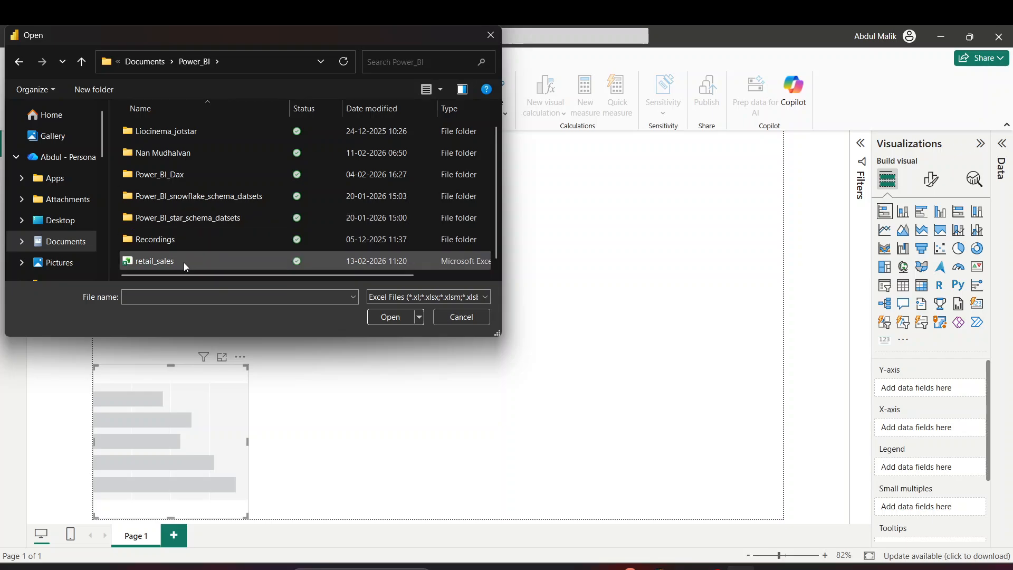
pyautogui.click(393, 316)
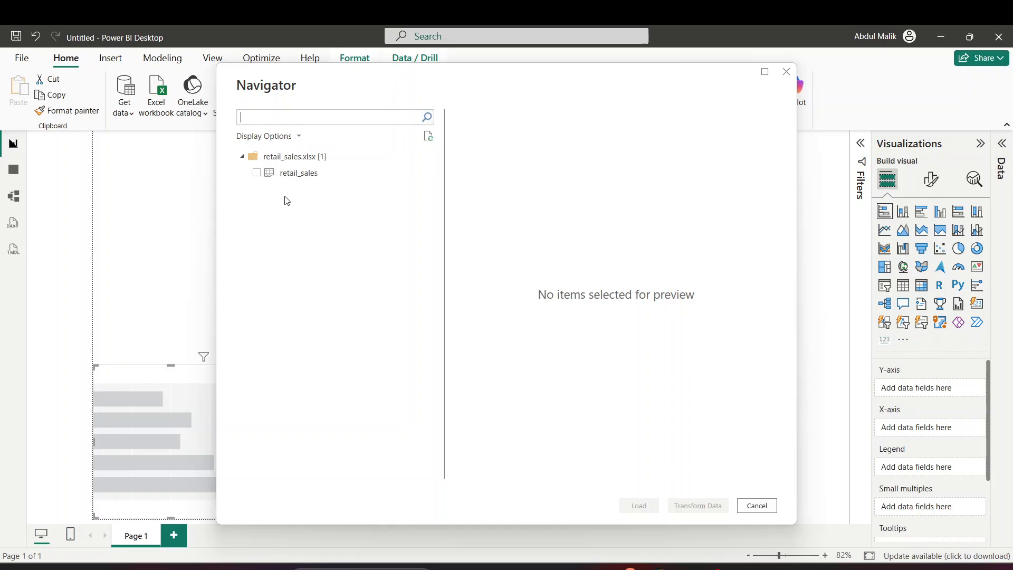
# Tick and preview the retail_sales sheet, then send it to Power Query Editor with Transform Data
pyautogui.click(257, 173)
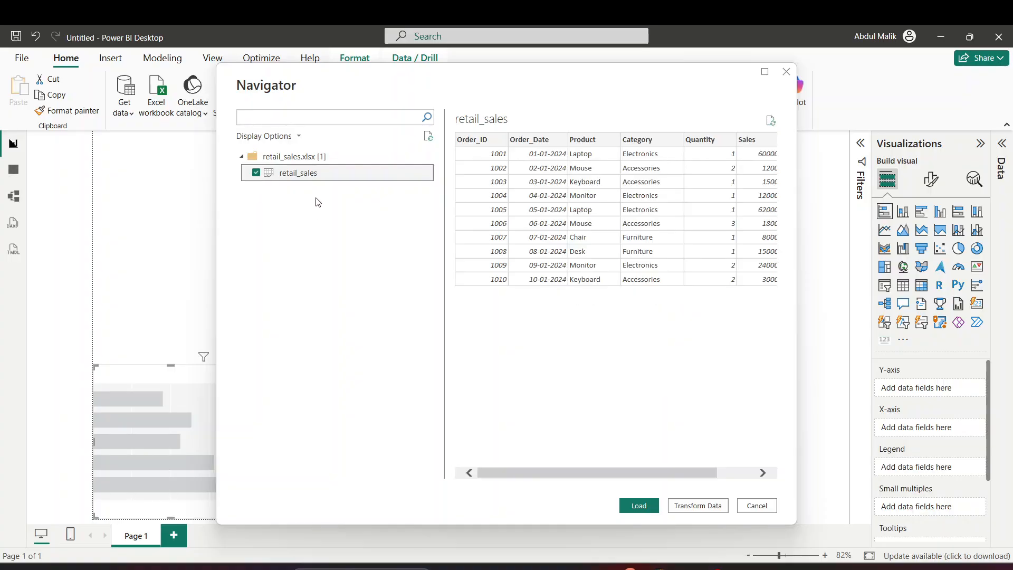
pyautogui.moveTo(696, 475); pyautogui.dragTo(579, 501)
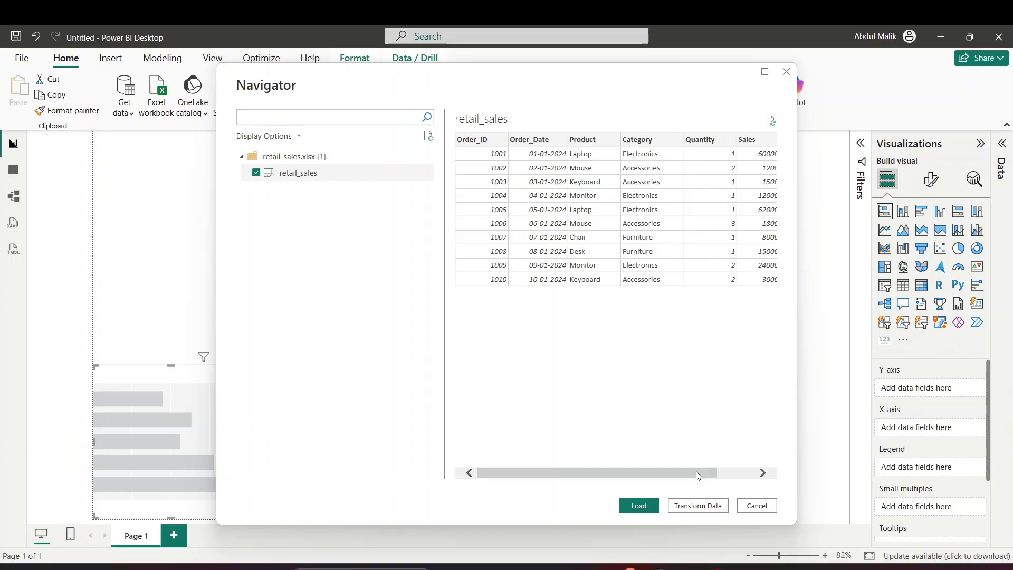
pyautogui.moveTo(696, 471); pyautogui.dragTo(583, 487)
pyautogui.click(698, 506)
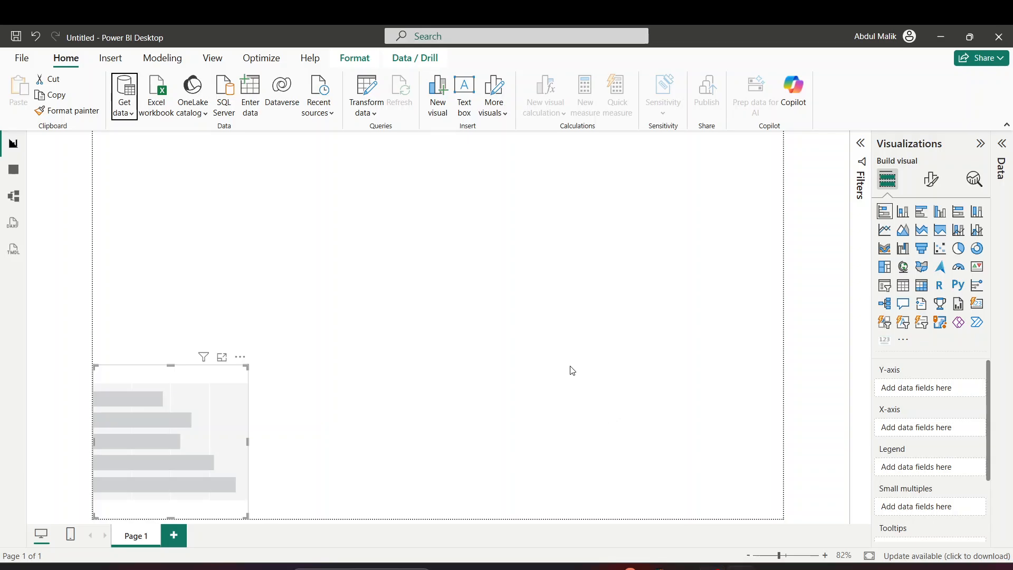
pyautogui.hotkey('alt', 'Tab')
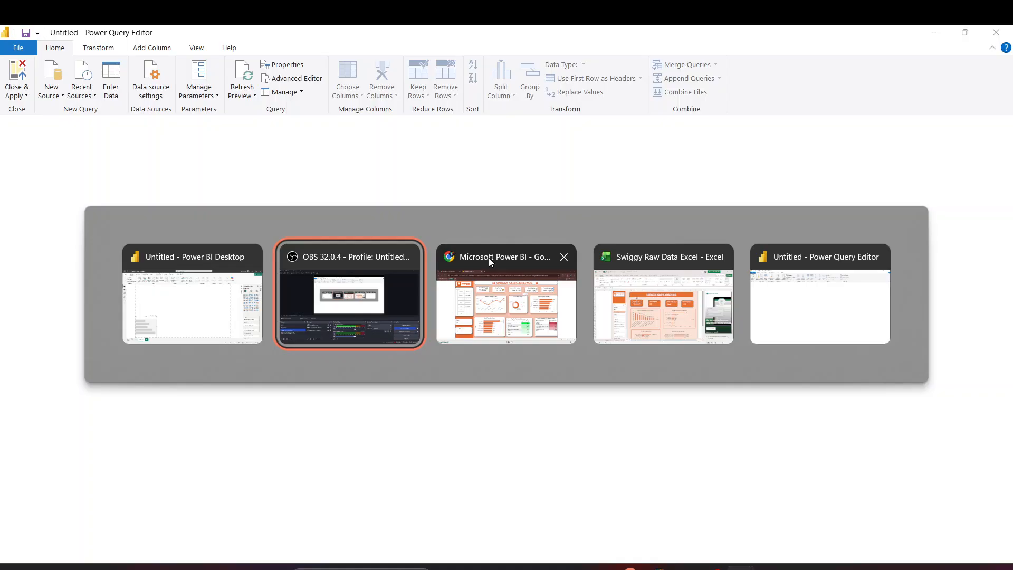
# In Google Drive, open PowerBI_Syllabus.pdf and scroll to page 8, then return to Power BI Desktop
pyautogui.click(489, 258)
pyautogui.click(79, 38)
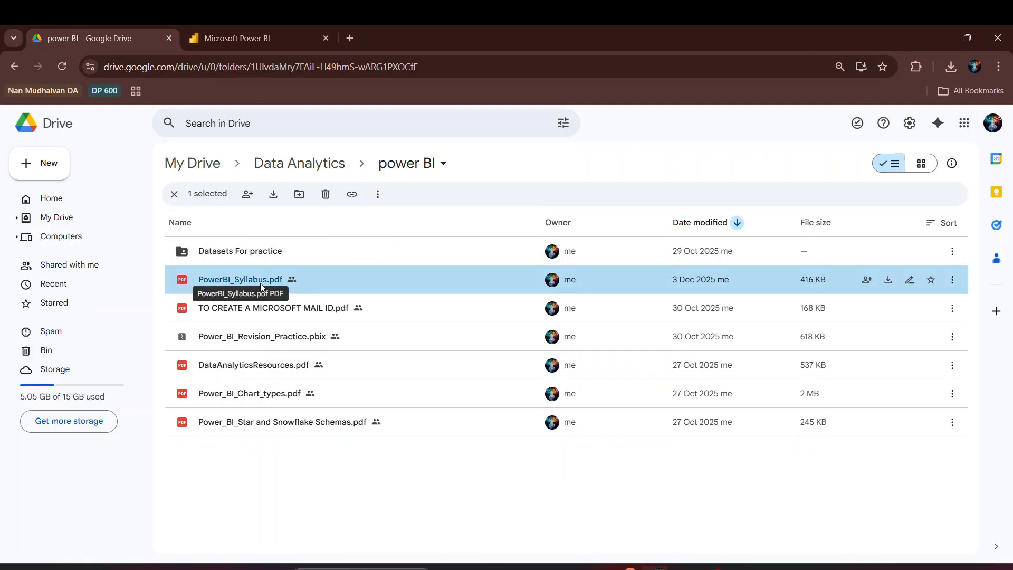
pyautogui.doubleClick(232, 280)
pyautogui.scroll(-20, 520, 254)
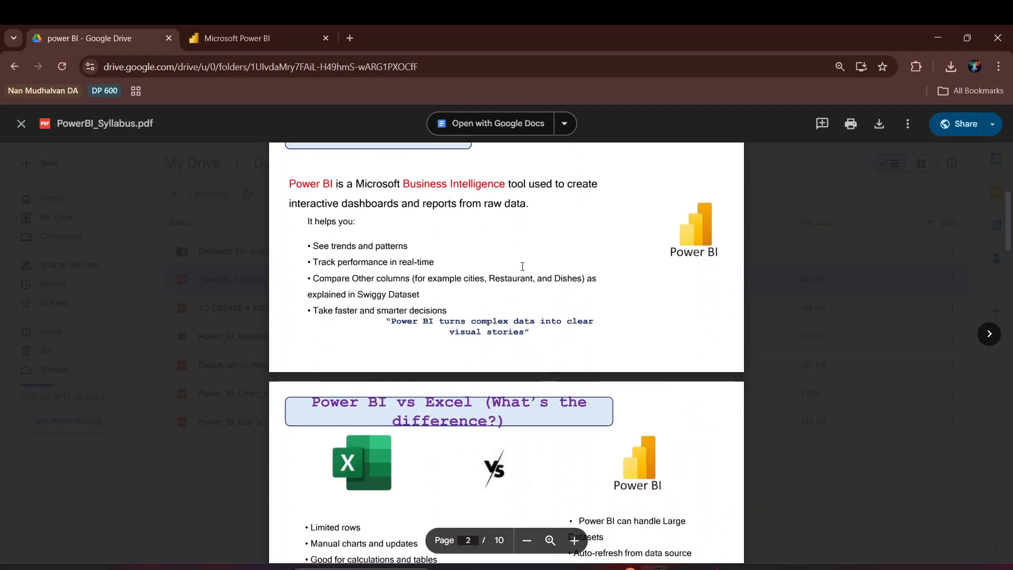
pyautogui.scroll(-5, 521, 271)
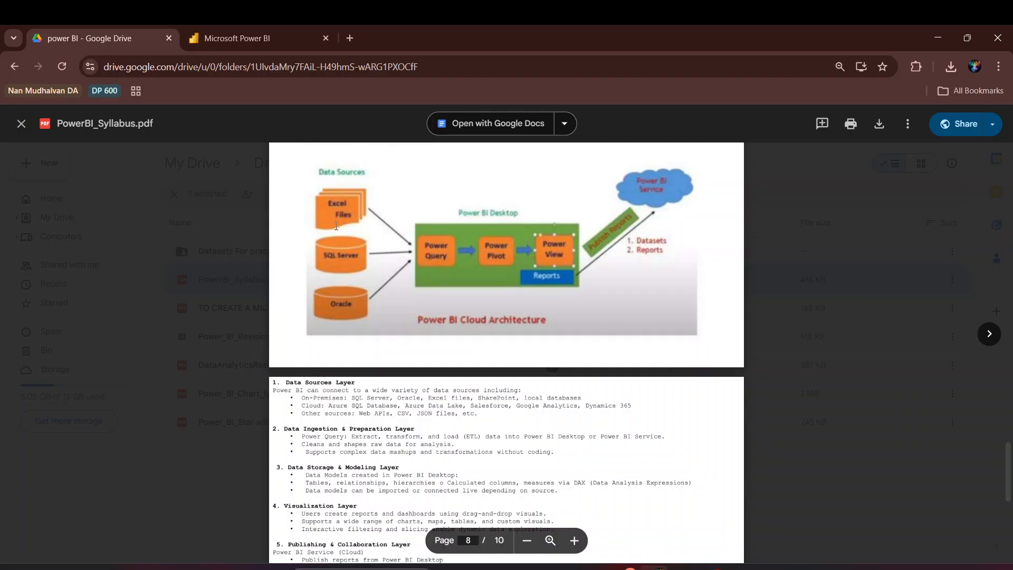
pyautogui.hotkey('alt', 'Tab')
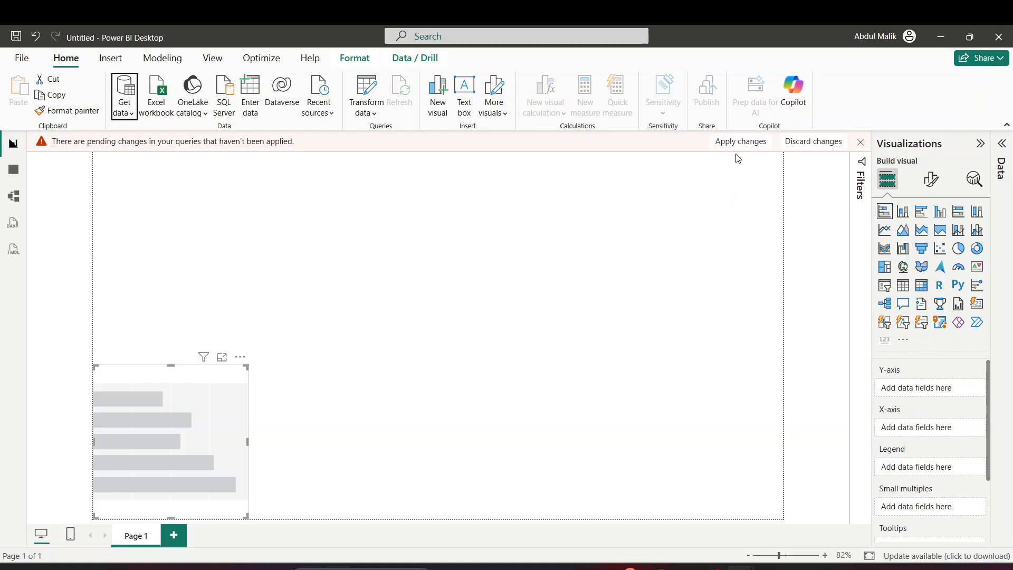
# Apply the pending query changes and reopen retail_sales in Power Query Editor
pyautogui.click(743, 141)
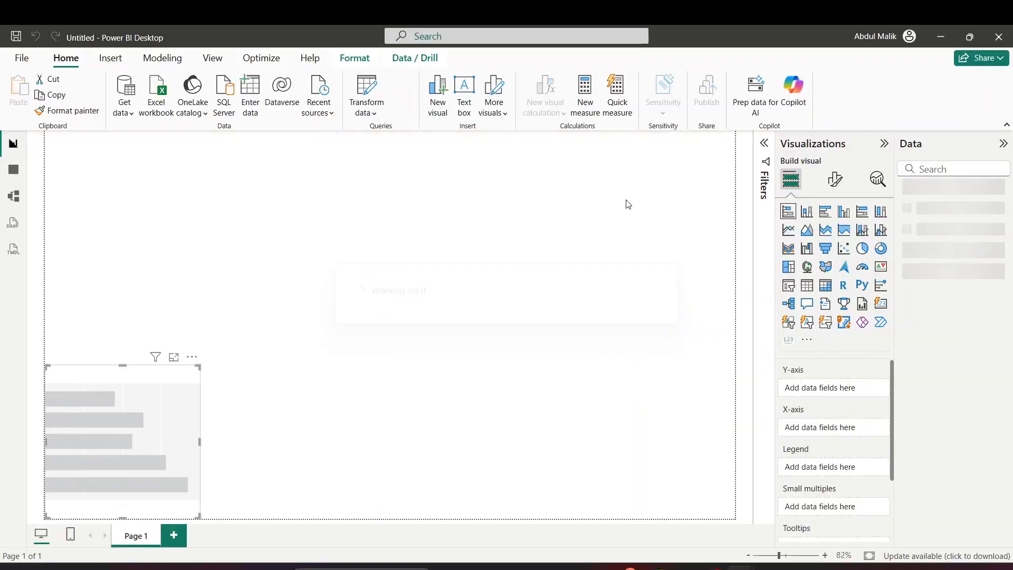
pyautogui.click(367, 91)
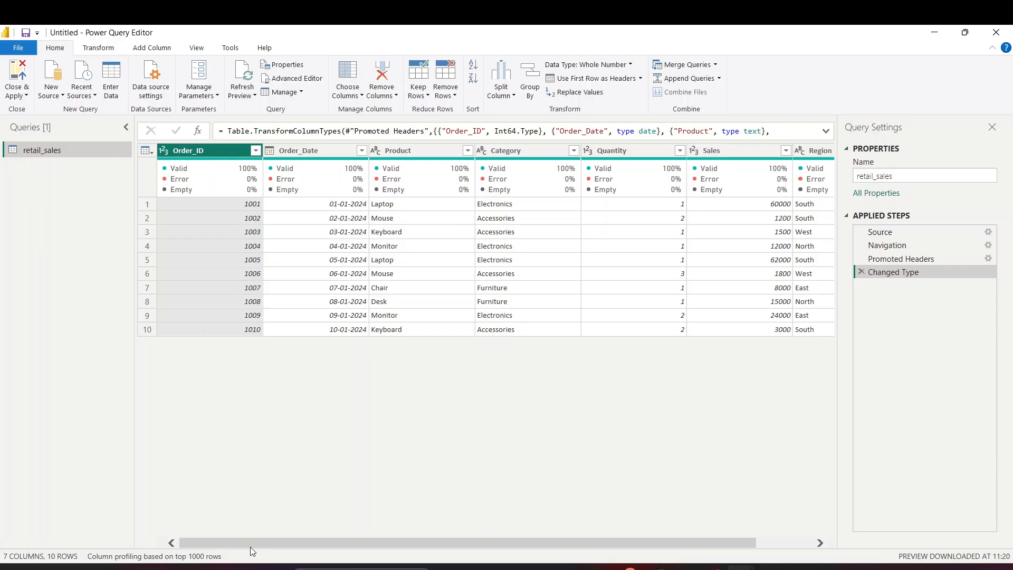
# Close & Apply to load retail_sales into the model, then deselect the placeholder bar chart
pyautogui.moveTo(250, 547); pyautogui.dragTo(352, 545)
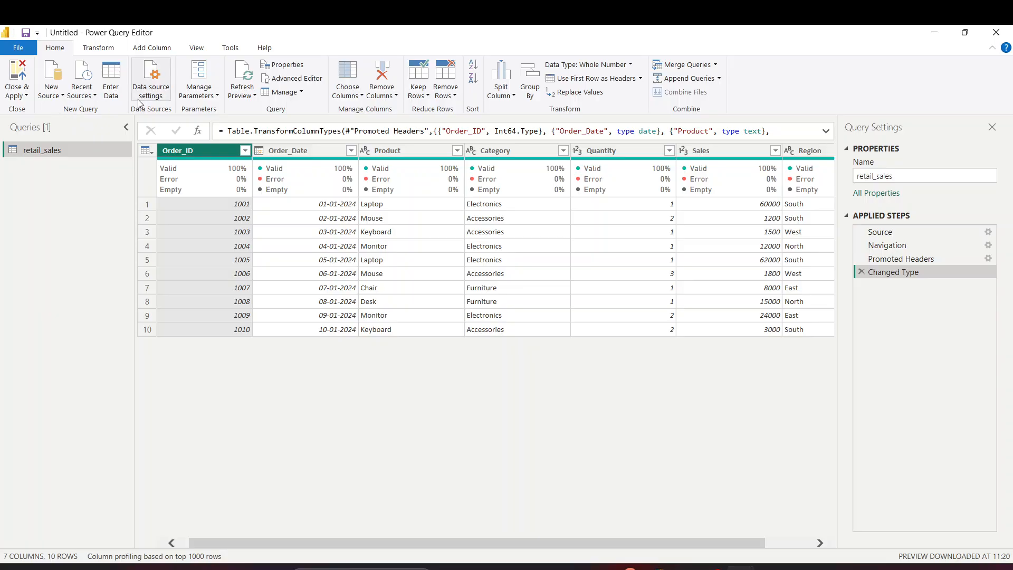
pyautogui.click(23, 96)
pyautogui.click(46, 109)
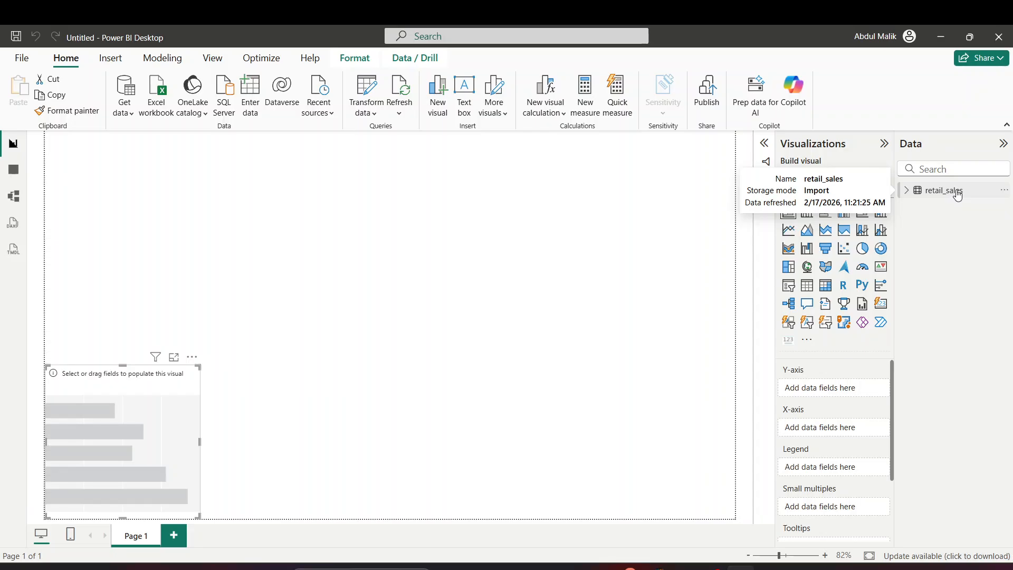
pyautogui.click(401, 234)
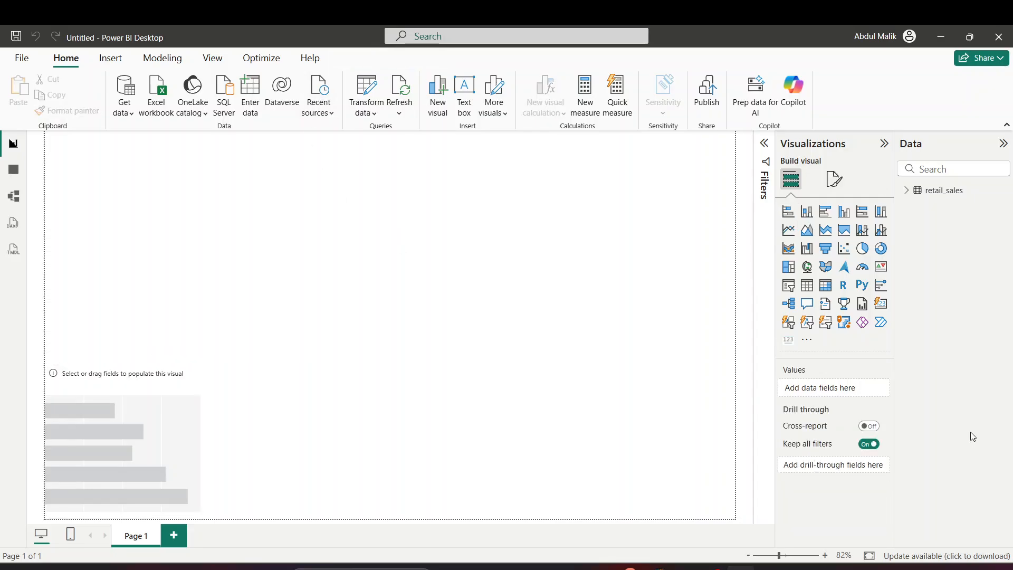
# Reopen Power Query Editor, glance at the Transform and Add Column tabs, and list New Source options
pyautogui.click(373, 91)
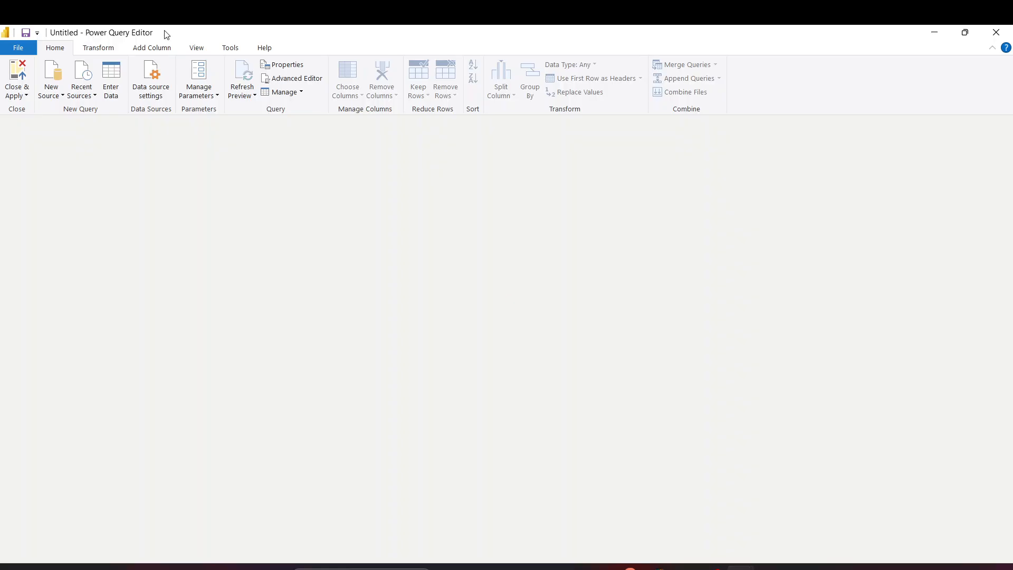
pyautogui.click(108, 47)
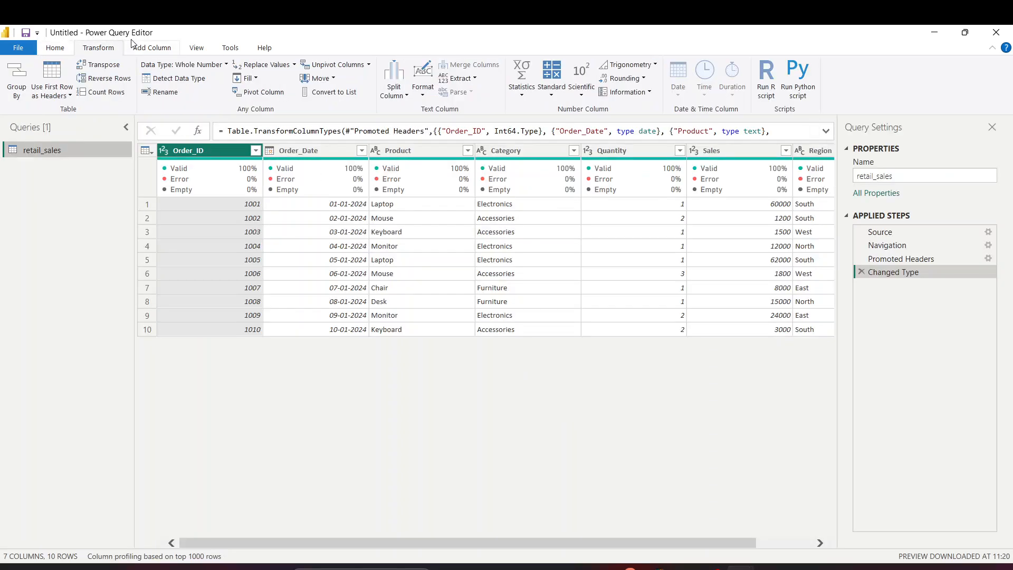
pyautogui.click(171, 48)
pyautogui.click(61, 50)
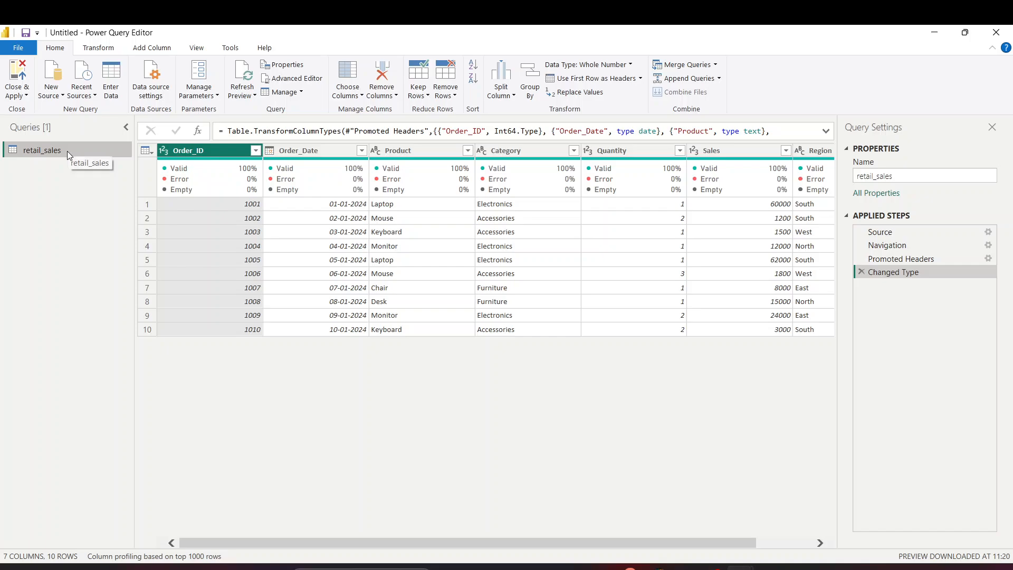
pyautogui.click(59, 94)
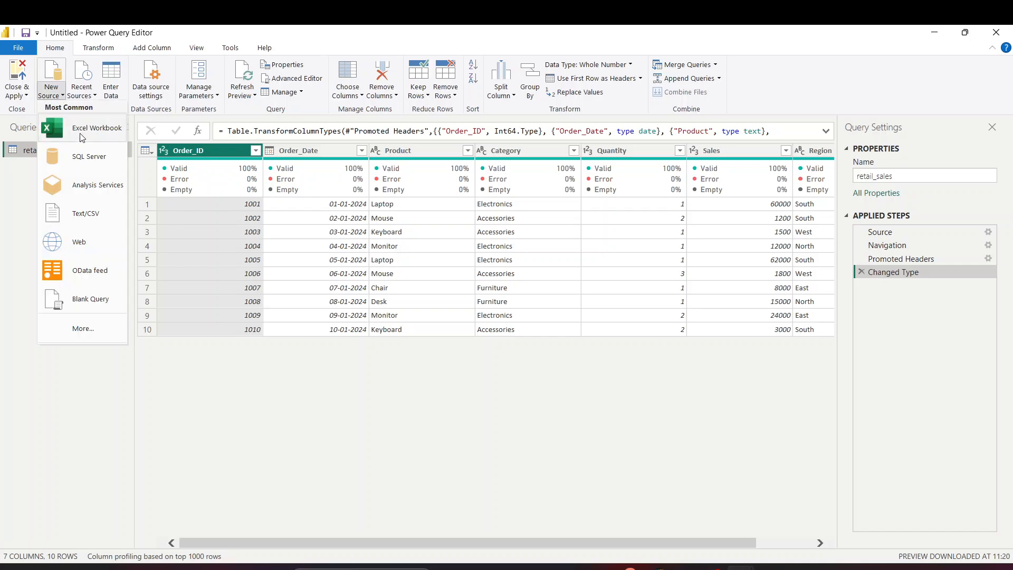
# Add a Text/CSV source by opening the Sample - Superstore file
pyautogui.click(90, 210)
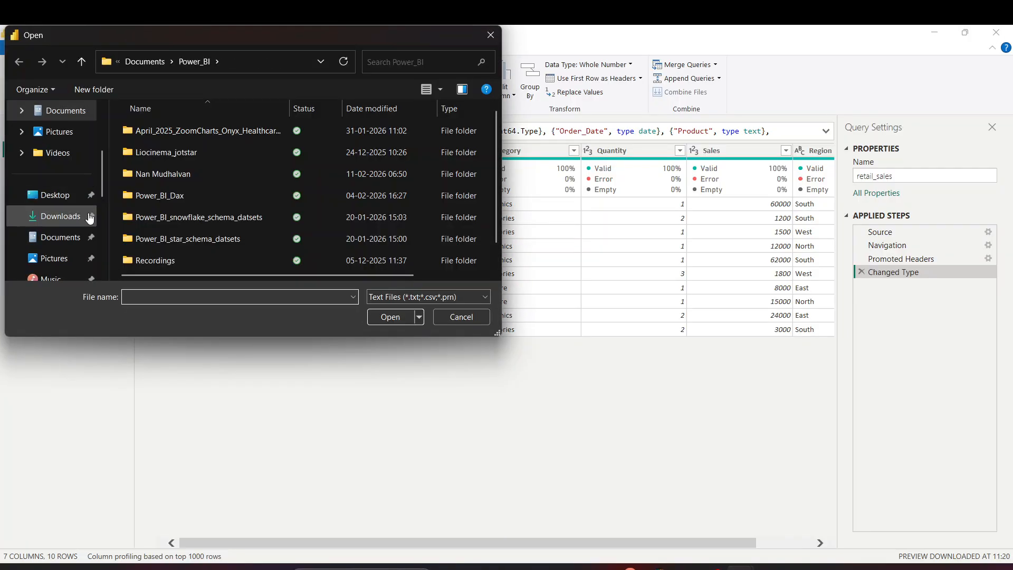
pyautogui.scroll(-1, 222, 258)
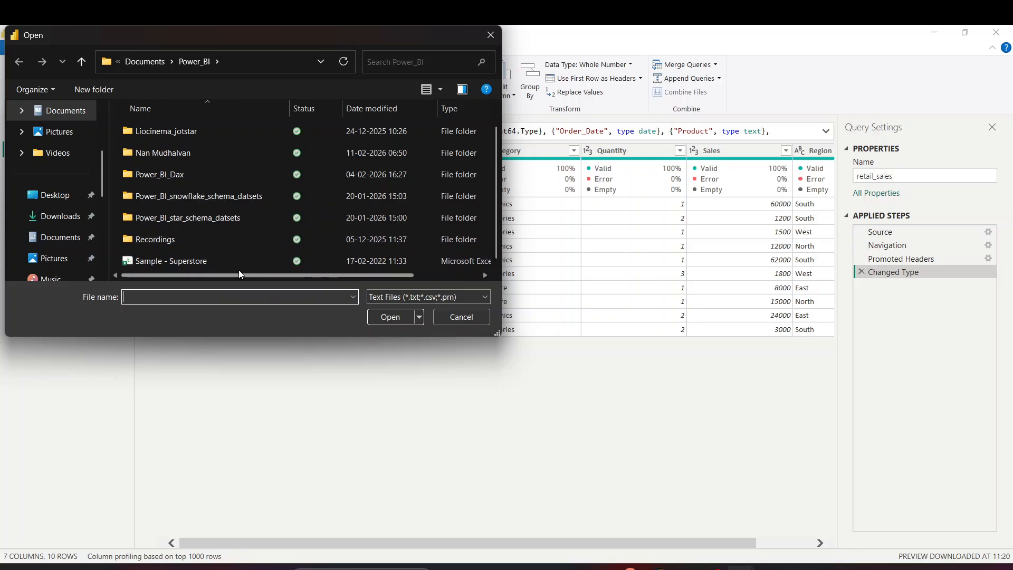
pyautogui.moveTo(291, 276); pyautogui.dragTo(229, 290)
pyautogui.click(217, 261)
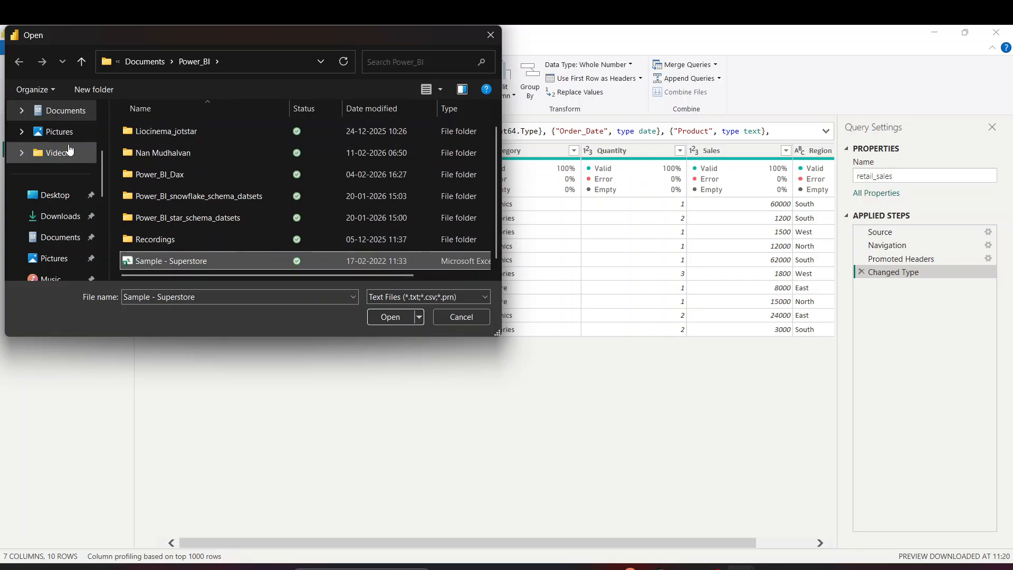
pyautogui.scroll(5, 58, 155)
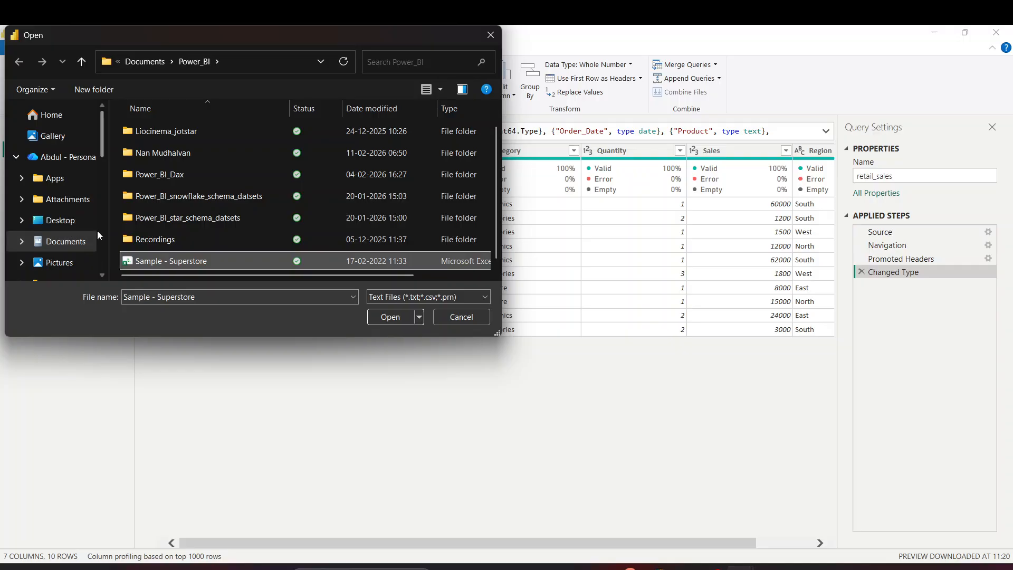
pyautogui.click(393, 317)
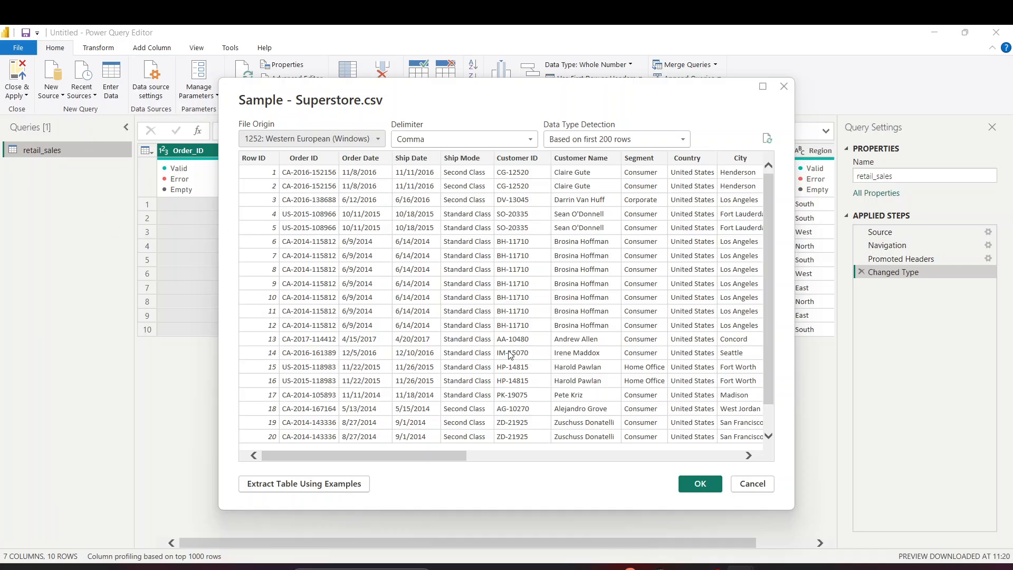
# Set data type detection to 'Based on entire dataset' and load Sample - Superstore as a query
pyautogui.moveTo(396, 454); pyautogui.dragTo(310, 451)
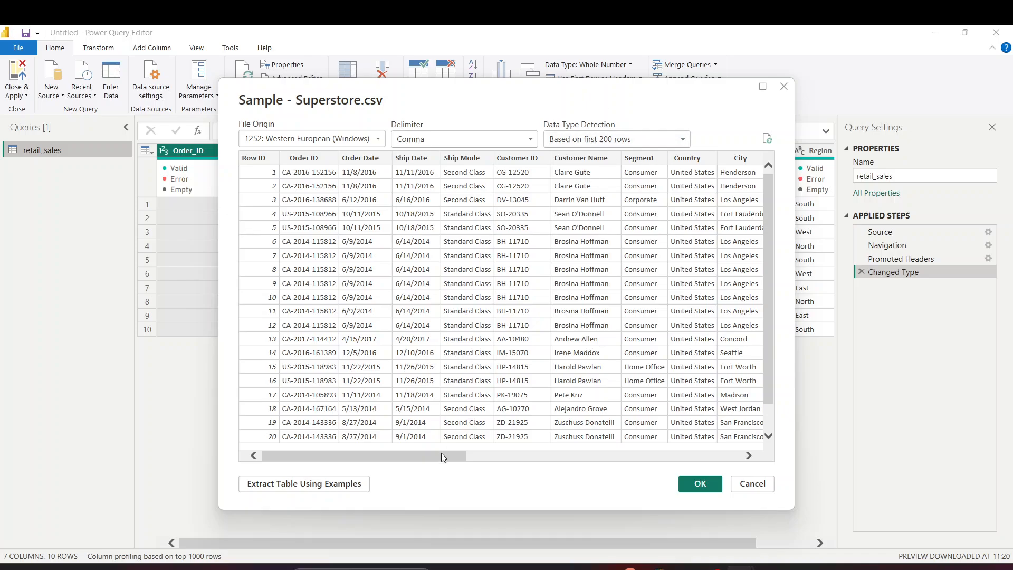
pyautogui.moveTo(474, 457); pyautogui.dragTo(238, 478)
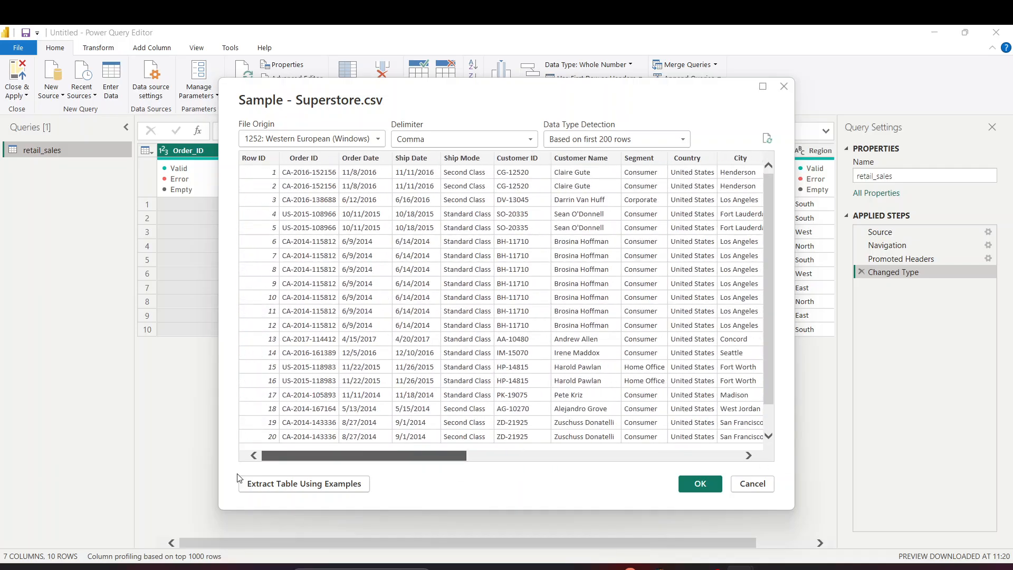
pyautogui.click(614, 140)
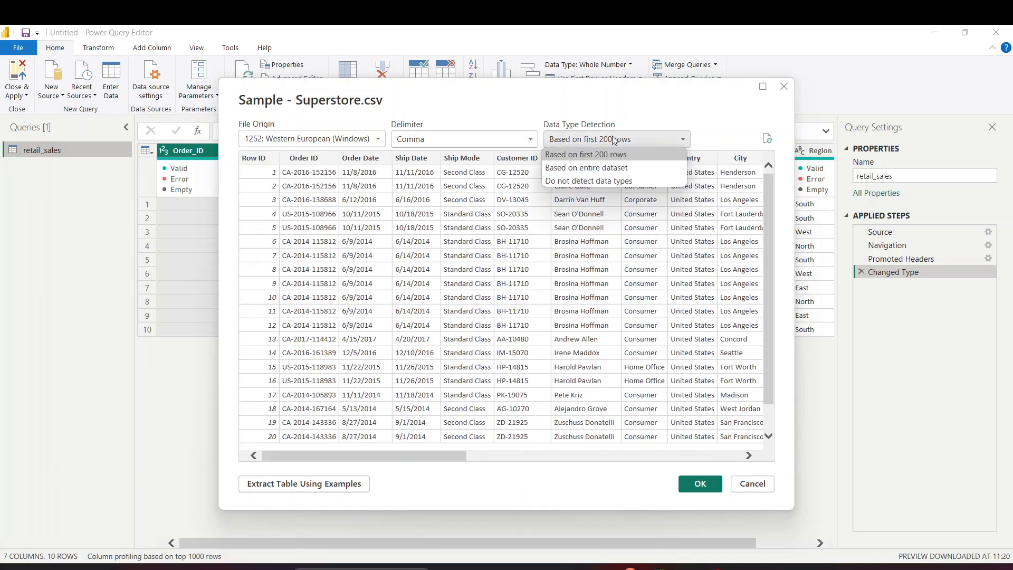
pyautogui.click(632, 167)
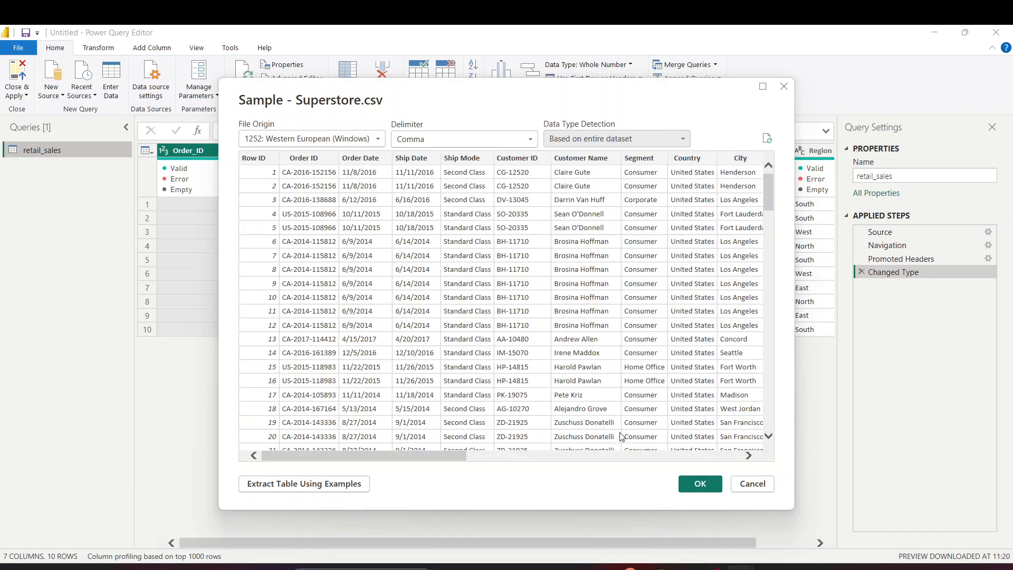
pyautogui.click(698, 482)
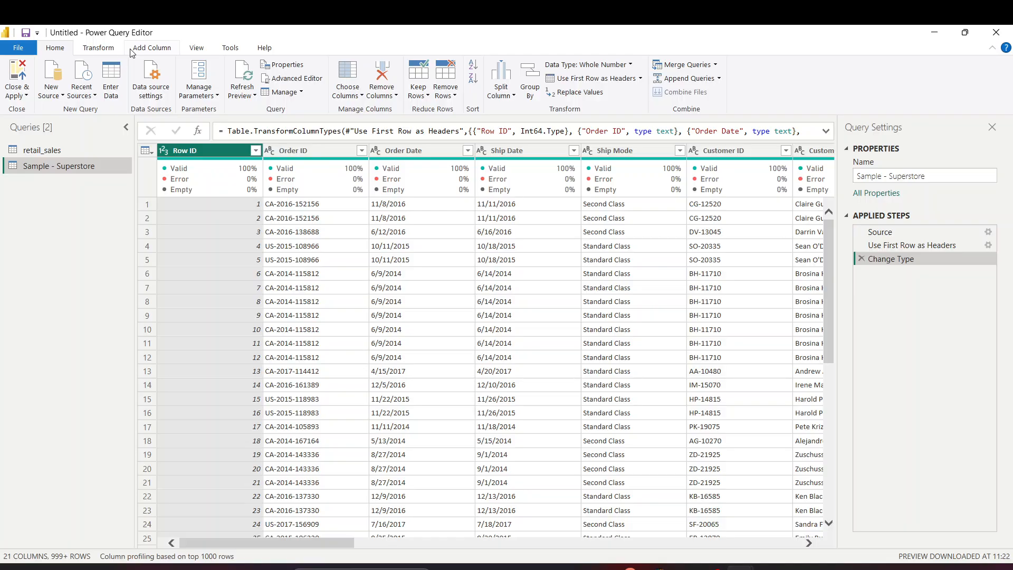
# Compare the retail_sales and Sample - Superstore queries in the Queries pane
pyautogui.click(42, 150)
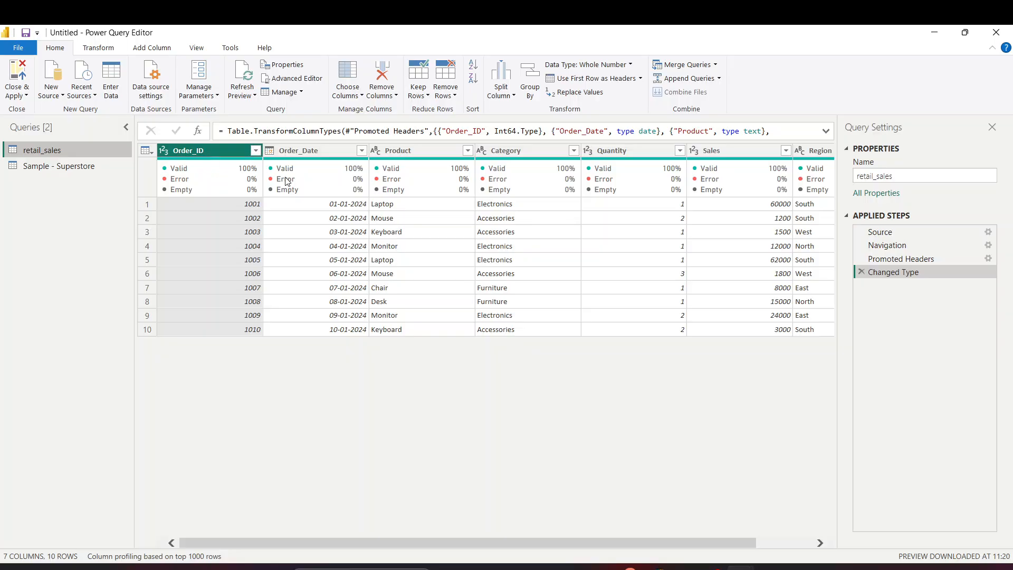
pyautogui.click(85, 166)
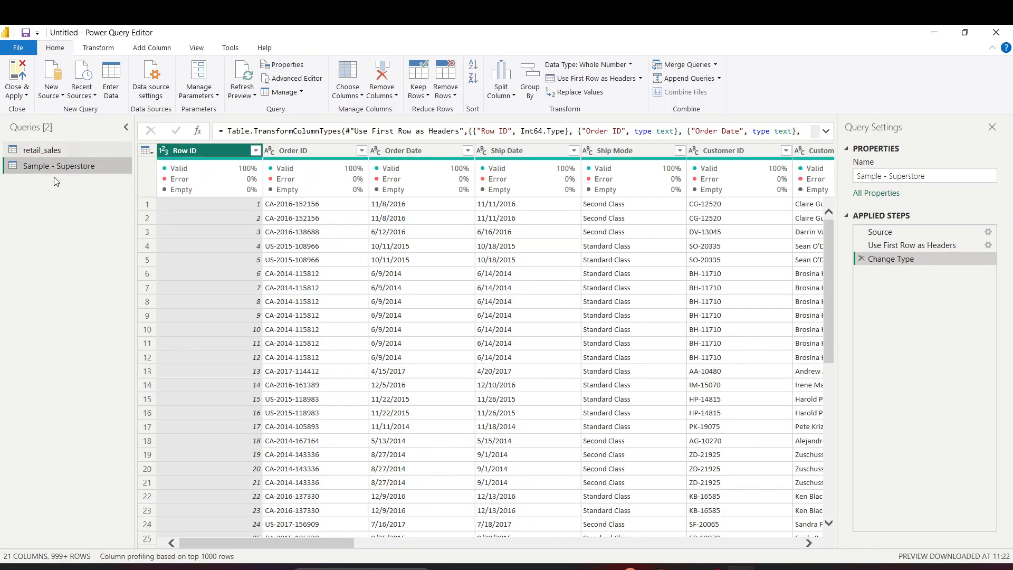
pyautogui.click(76, 152)
pyautogui.click(76, 167)
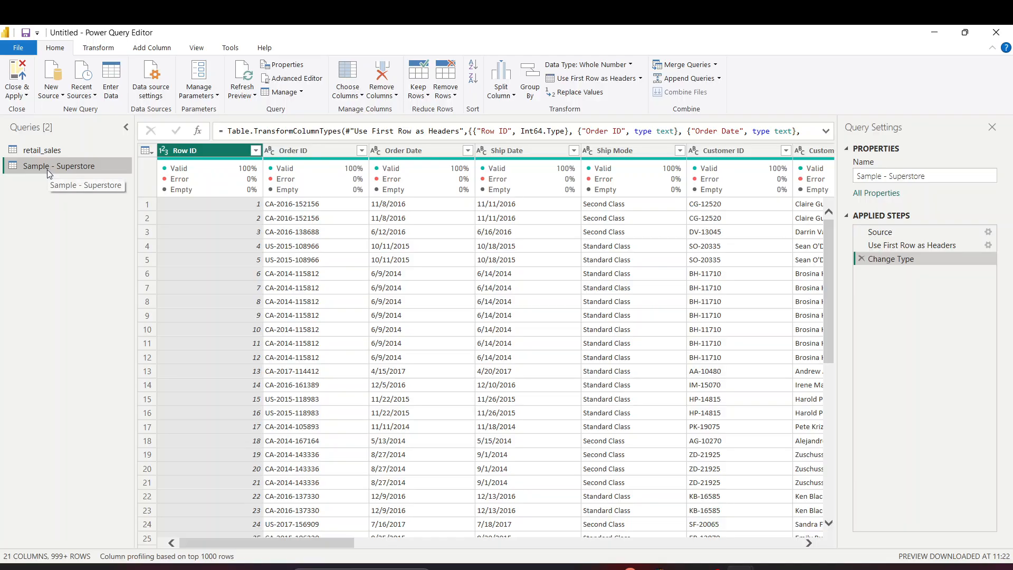
# Start a New Source > Web connection, then switch over to Chrome
pyautogui.click(57, 97)
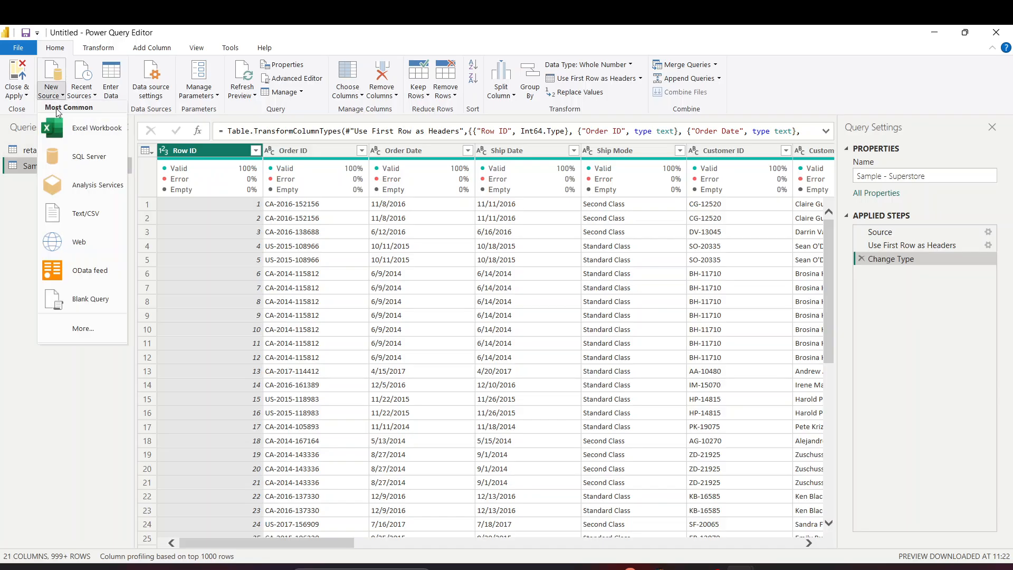
pyautogui.click(68, 242)
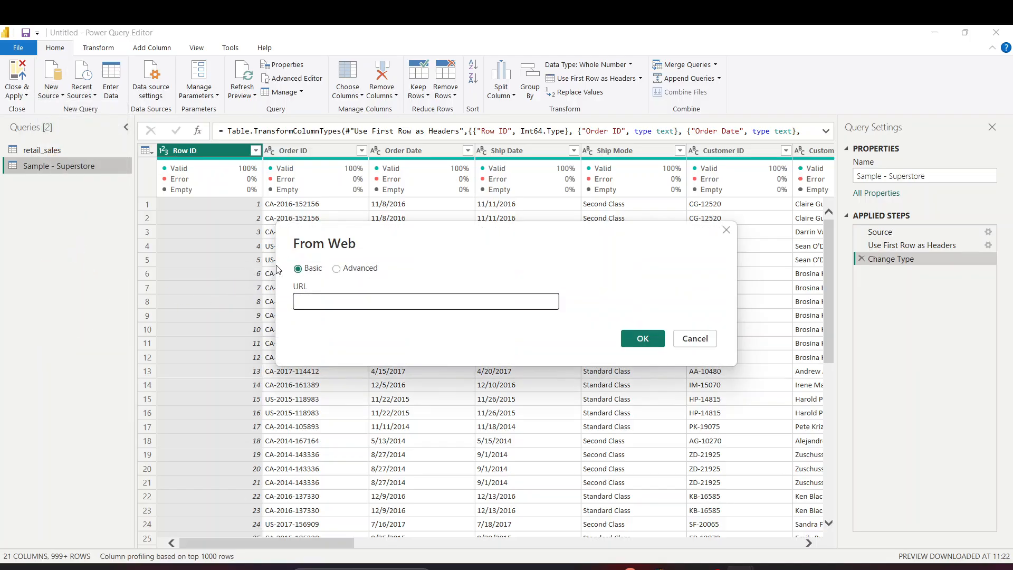
pyautogui.hotkey('alt', 'Tab')
pyautogui.click(506, 294)
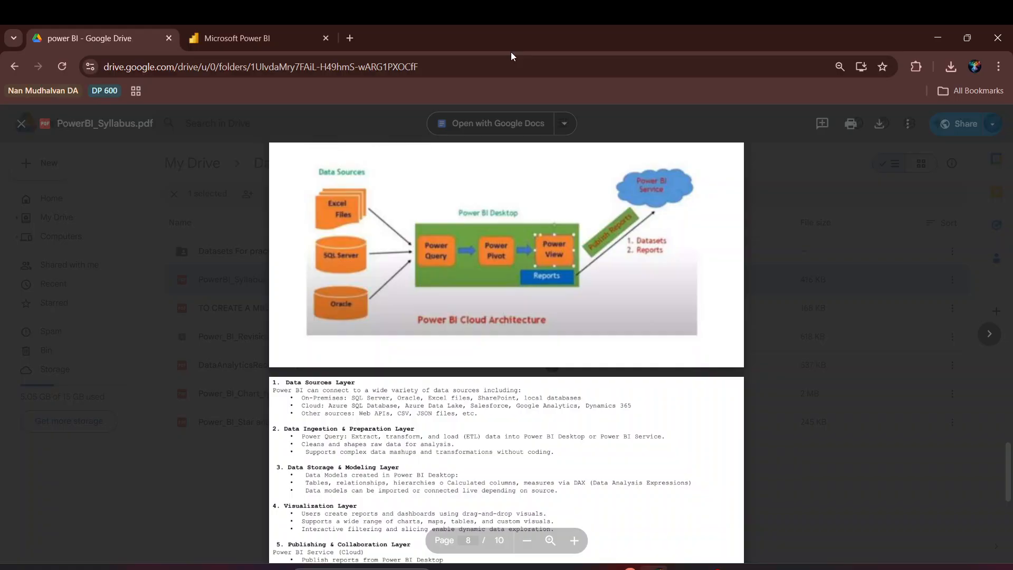
# In a new tab, search Google for 'India weather report table' and scroll through the results
pyautogui.click(351, 37)
pyautogui.write('de')
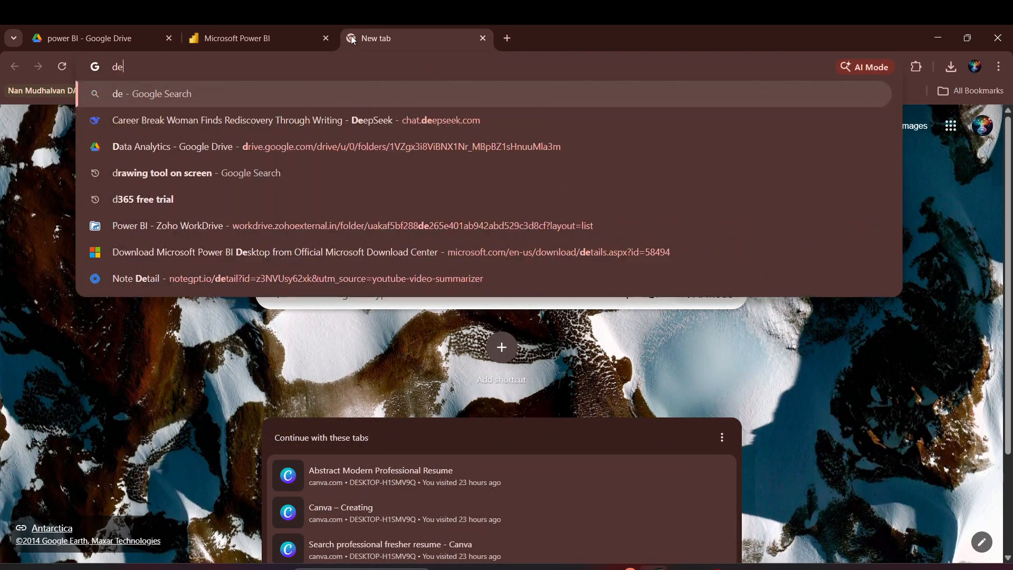
pyautogui.write('mographics of indi')
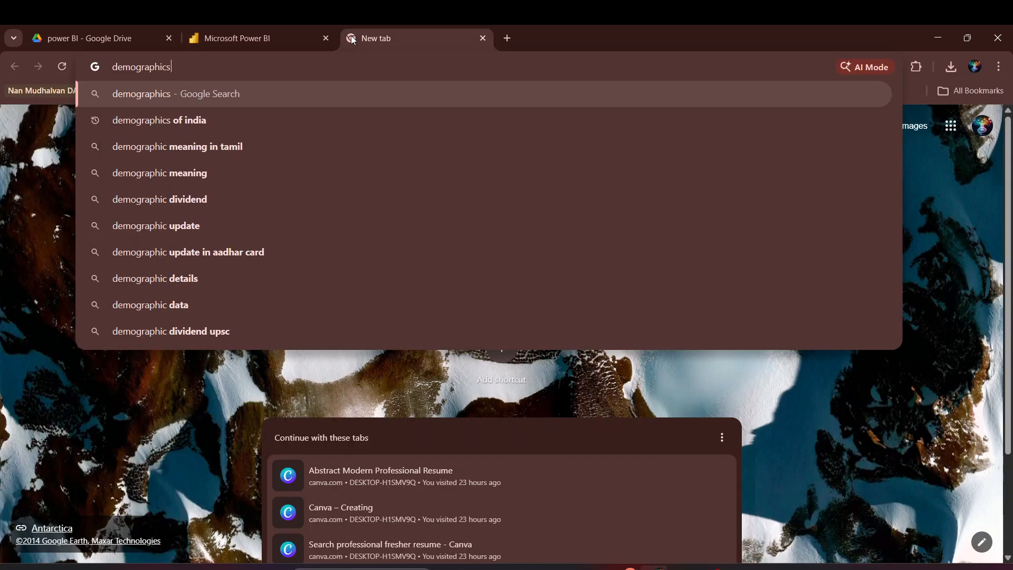
pyautogui.press('BackSpace')
pyautogui.press('BackSpace')
pyautogui.press('BackSpace')
pyautogui.press('BackSpace')
pyautogui.press('BackSpace')
pyautogui.press('BackSpace')
pyautogui.press('BackSpace')
pyautogui.press('BackSpace')
pyautogui.press('BackSpace')
pyautogui.press('BackSpace')
pyautogui.press('BackSpace')
pyautogui.press('BackSpace')
pyautogui.press('BackSpace')
pyautogui.press('BackSpace')
pyautogui.press('BackSpace')
pyautogui.press('BackSpace')
pyautogui.press('BackSpace')
pyautogui.press('BackSpace')
pyautogui.press('BackSpace')
pyautogui.press('BackSpace')
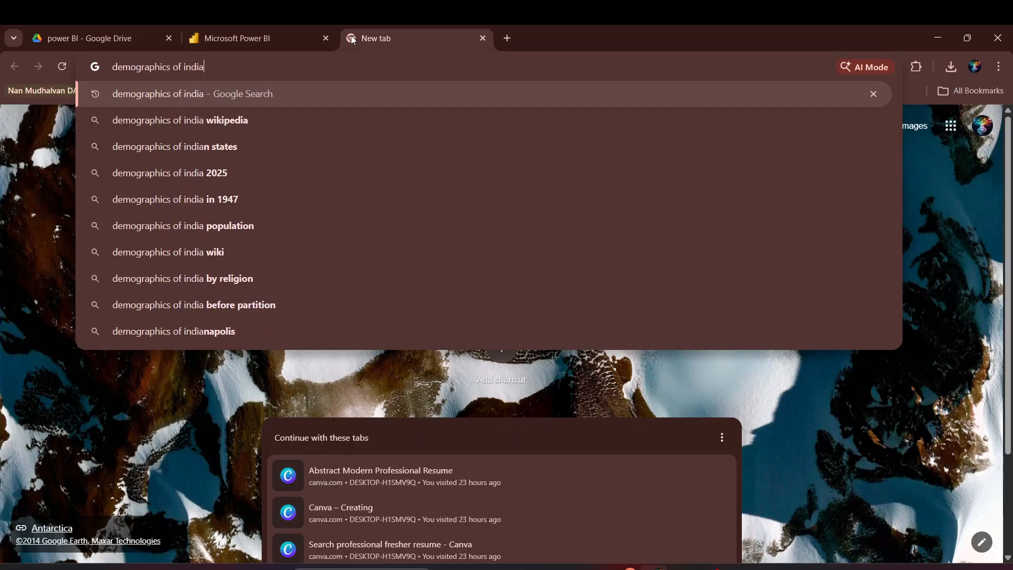
pyautogui.write('India we')
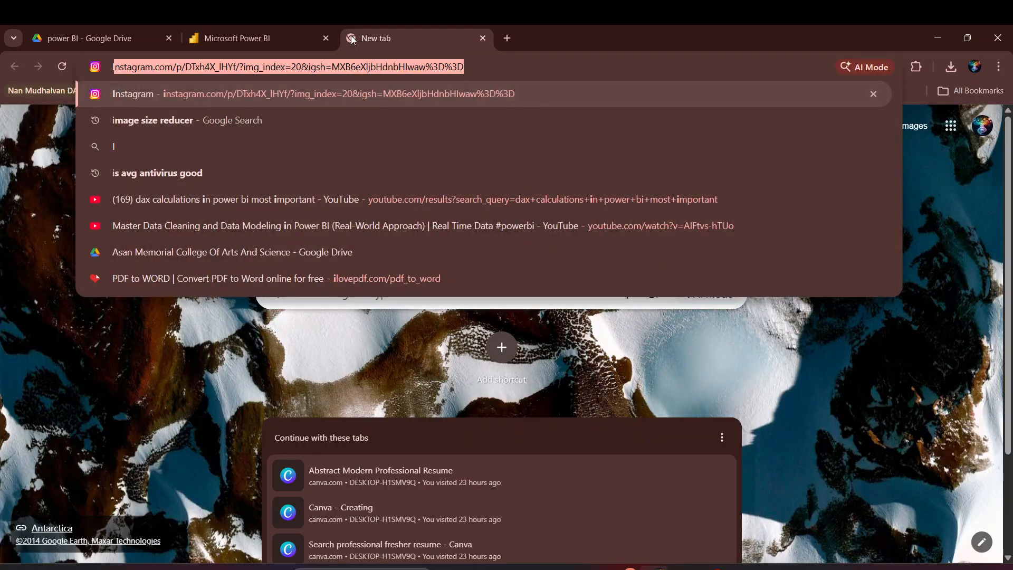
pyautogui.write('ather report')
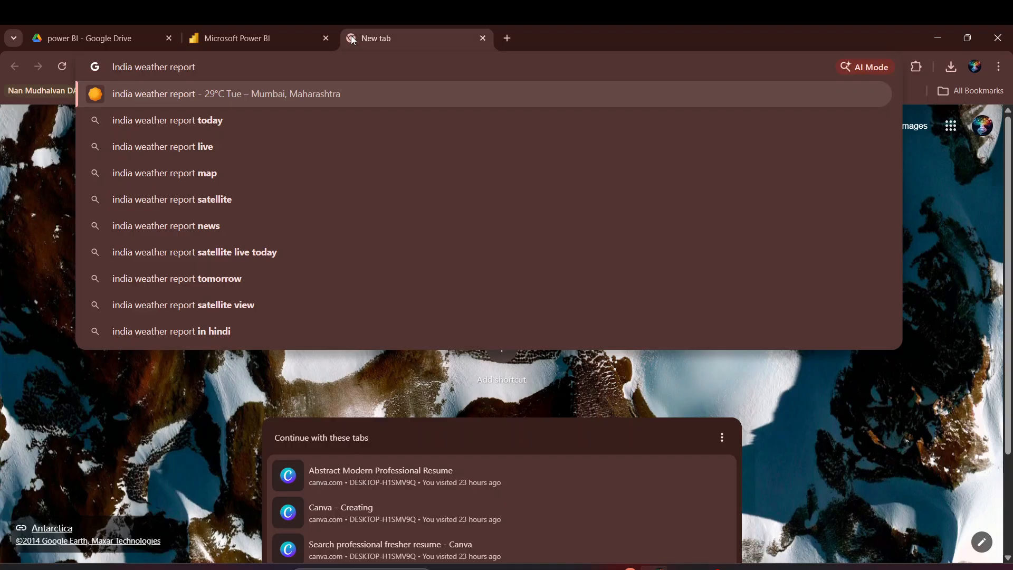
pyautogui.write(' table')
pyautogui.press('Return')
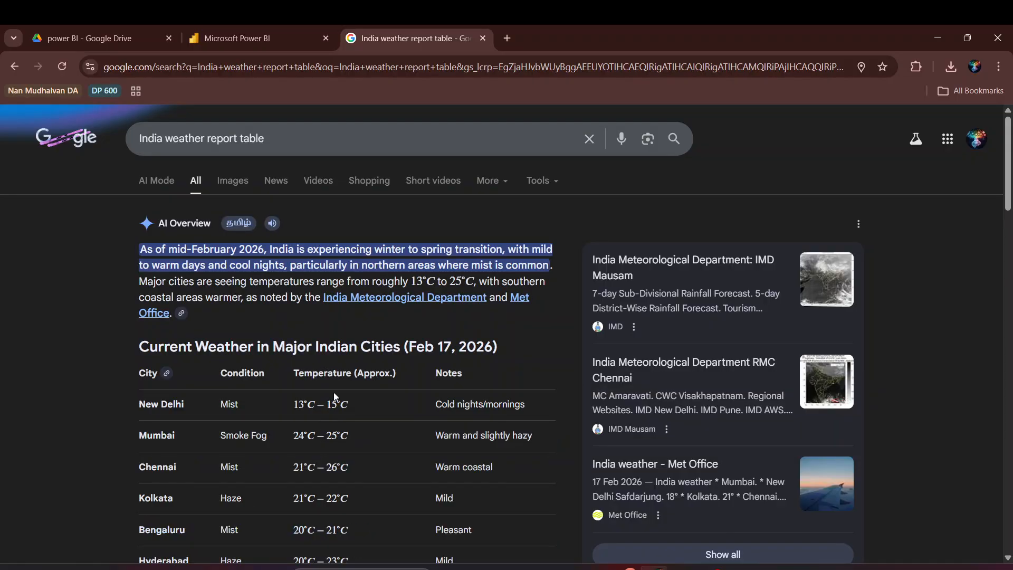
pyautogui.scroll(-6, 340, 369)
pyautogui.scroll(-8, 346, 343)
pyautogui.scroll(2, 345, 343)
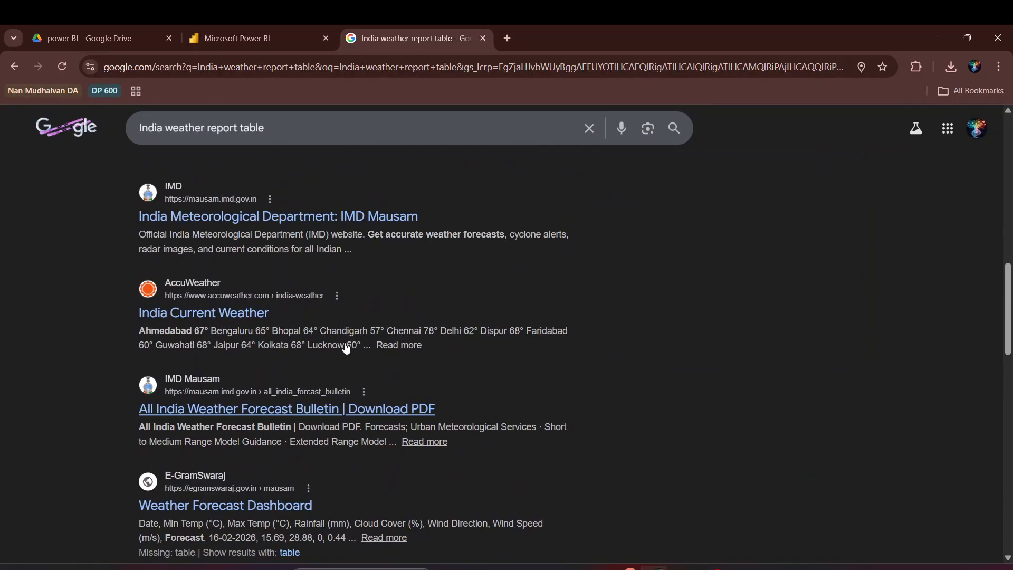
pyautogui.scroll(2, 343, 343)
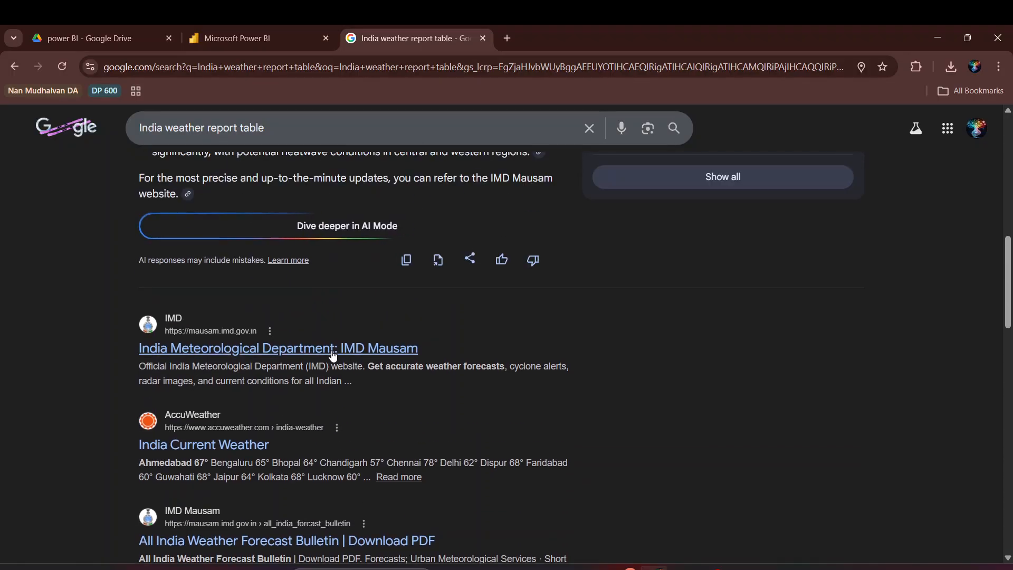
# Open the IMD Mausam site in its own tab, then return to the Google results tab
pyautogui.click(335, 350)
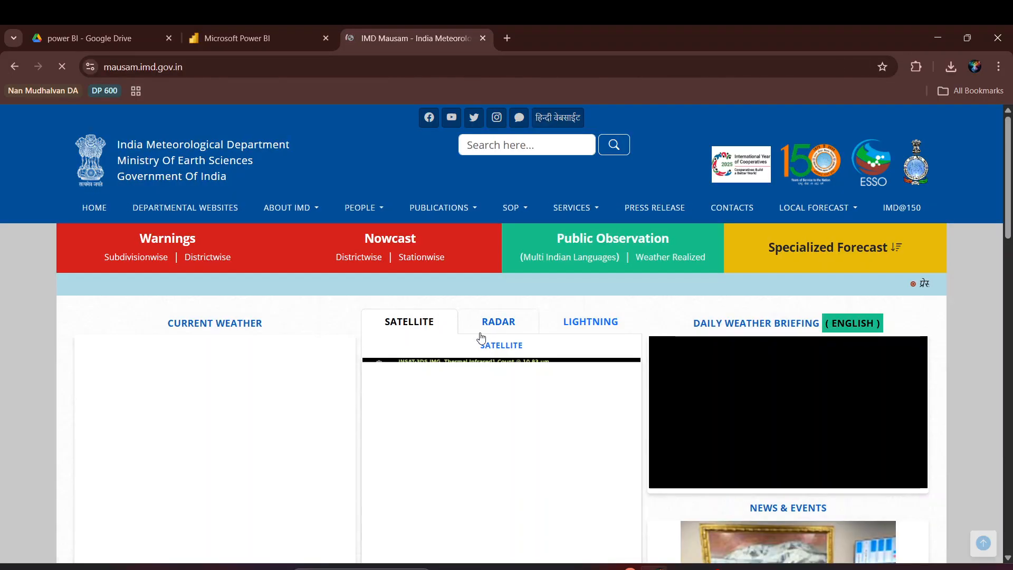
pyautogui.scroll(-7, 485, 311)
pyautogui.scroll(-15, 486, 316)
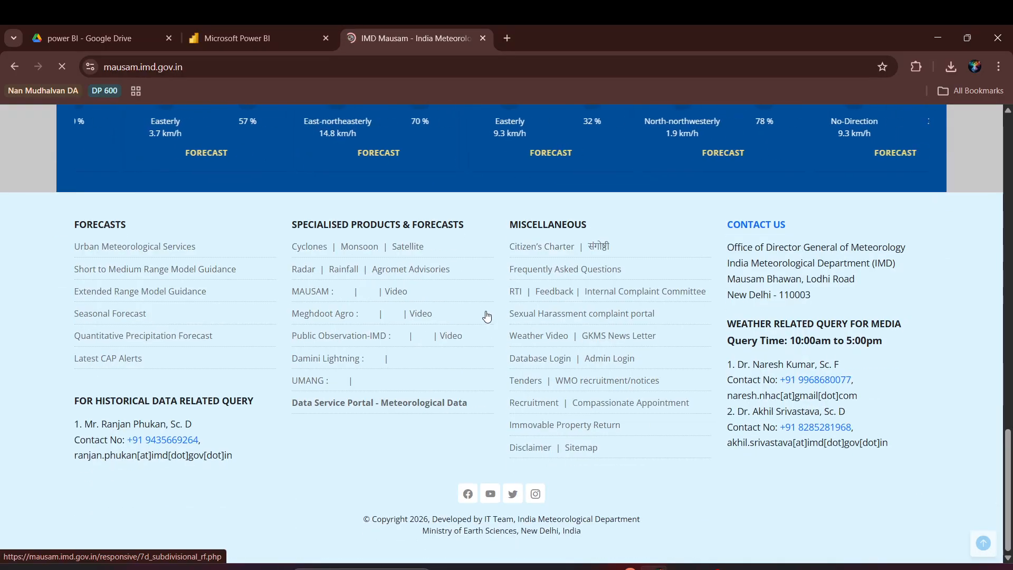
pyautogui.scroll(5, 475, 317)
pyautogui.click(14, 67)
pyautogui.scroll(12, 303, 266)
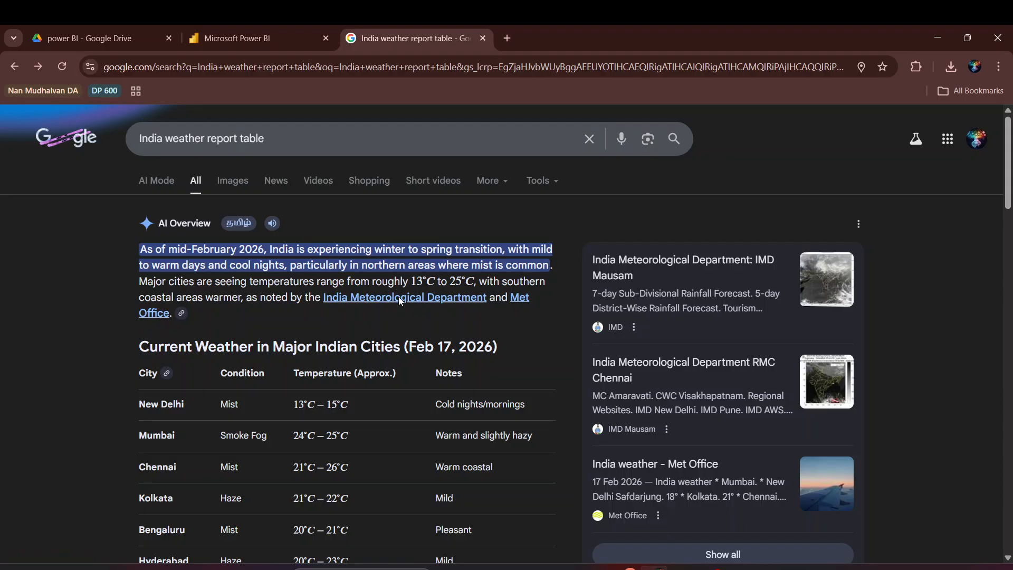
pyautogui.click(399, 297)
pyautogui.scroll(-7, 411, 280)
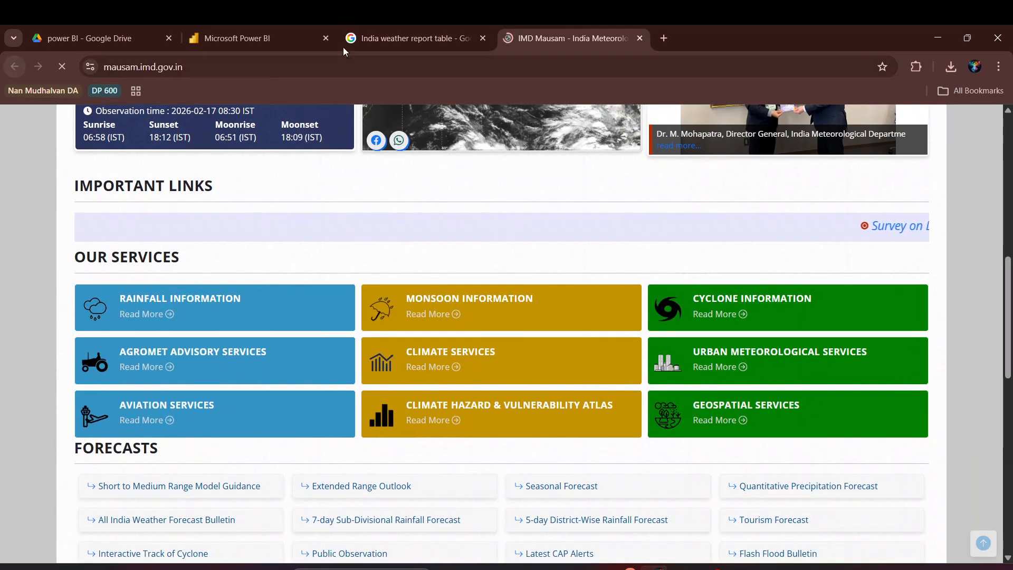
pyautogui.click(395, 39)
# Replace the search query with 'Demographics of India' and run the search
pyautogui.moveTo(328, 140); pyautogui.dragTo(41, 142)
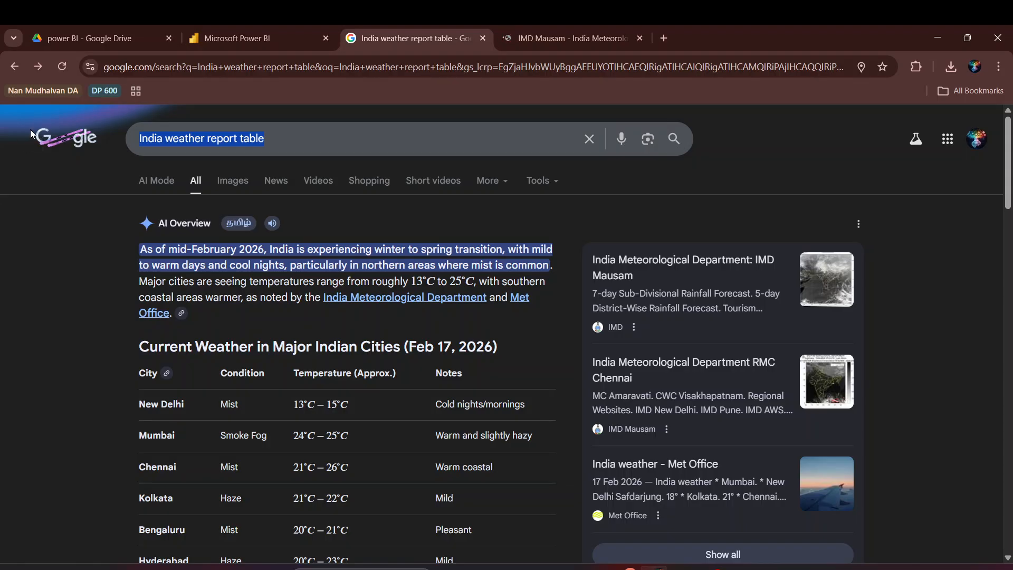
pyautogui.press('BackSpace')
pyautogui.write('Demog')
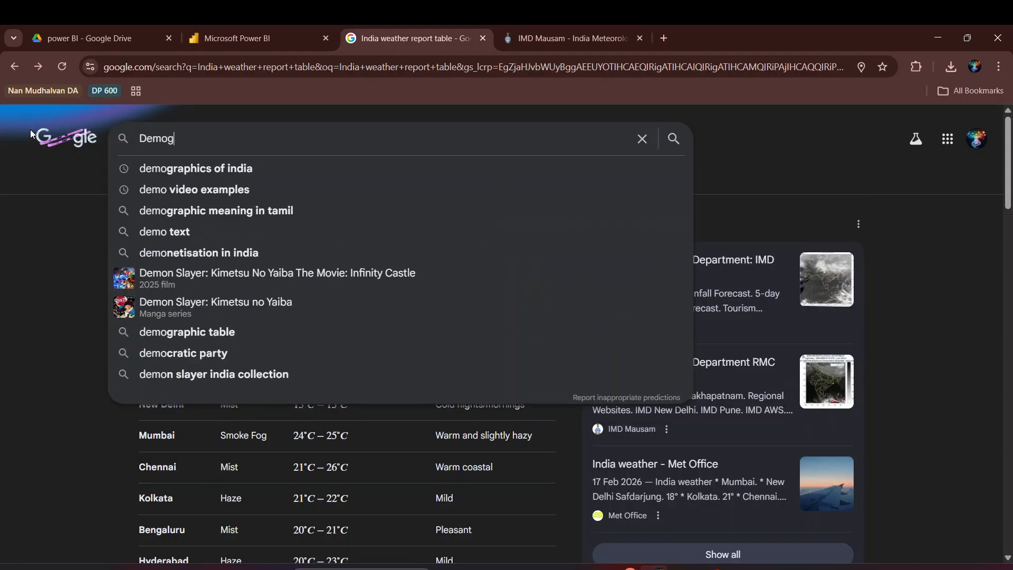
pyautogui.write('raphics of Inida')
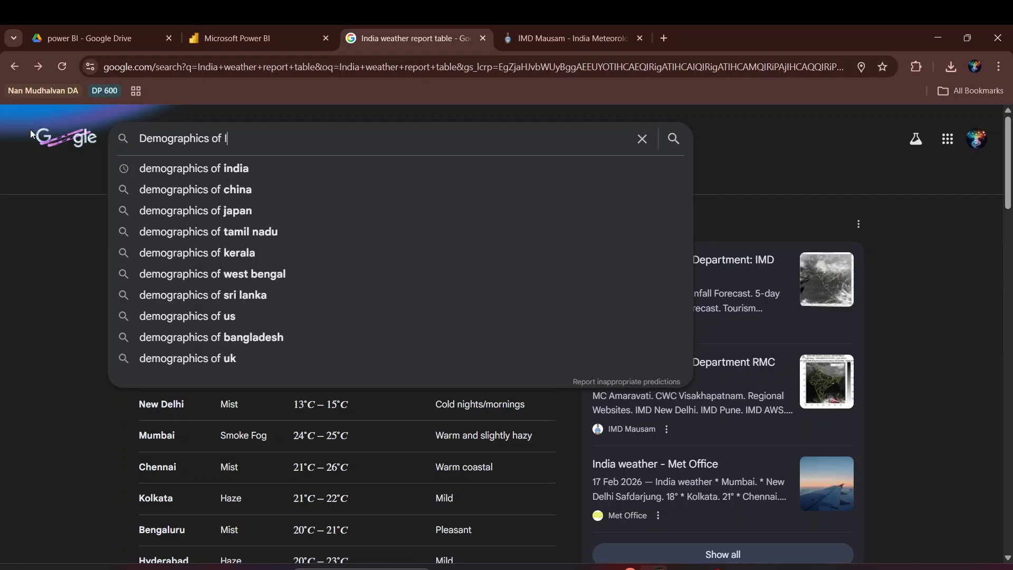
pyautogui.press('Return')
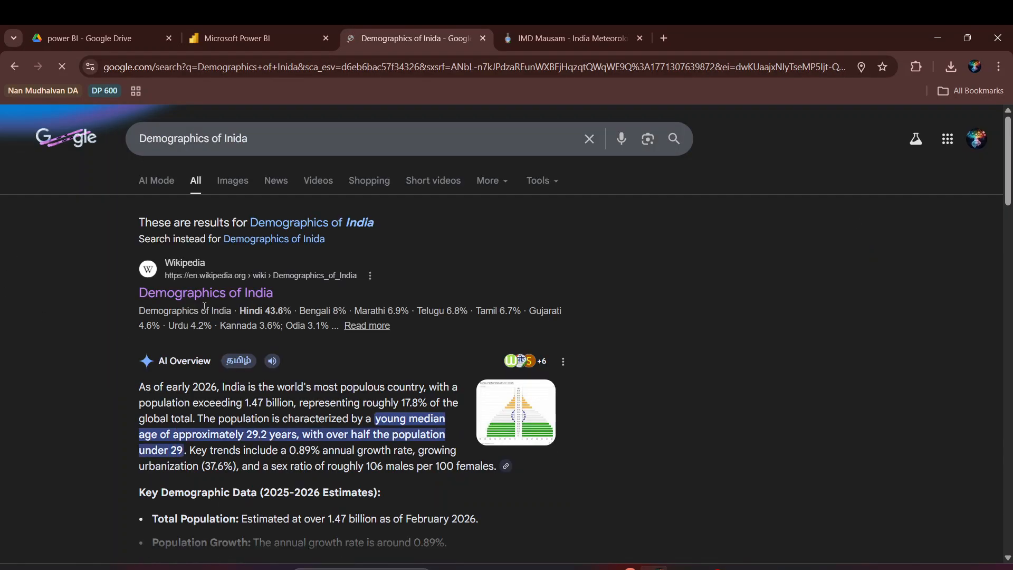
# Open the Wikipedia Demographics of India article, close the IMD Mausam tab, and browse its tables
pyautogui.click(205, 293)
pyautogui.click(643, 39)
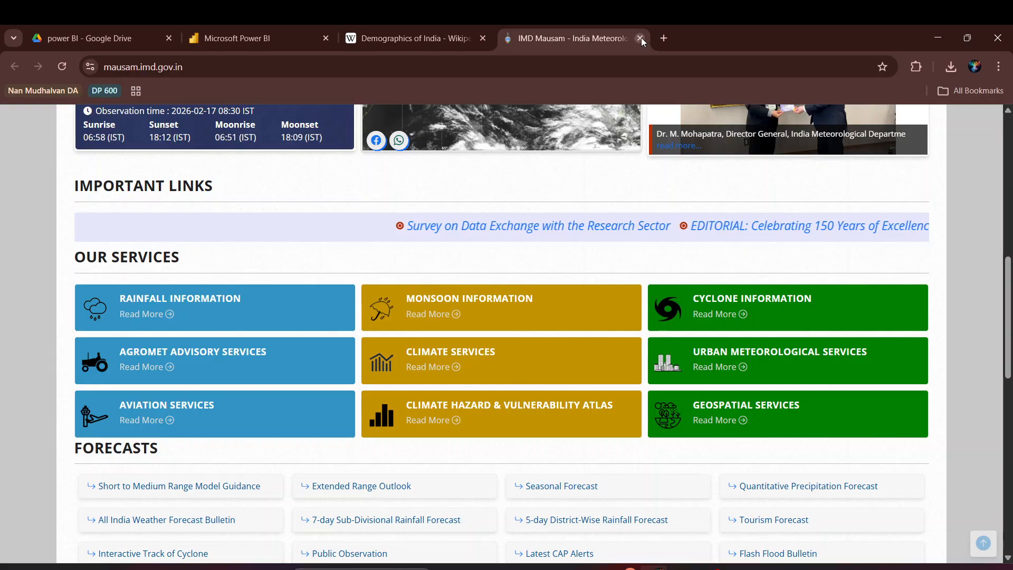
pyautogui.click(640, 38)
pyautogui.scroll(-15, 437, 298)
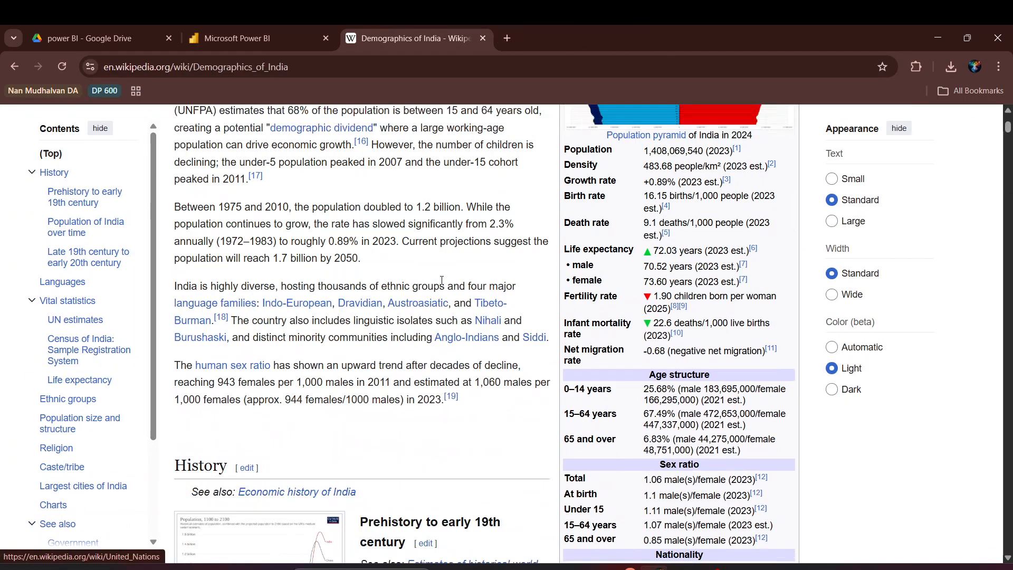
pyautogui.scroll(5, 310, 266)
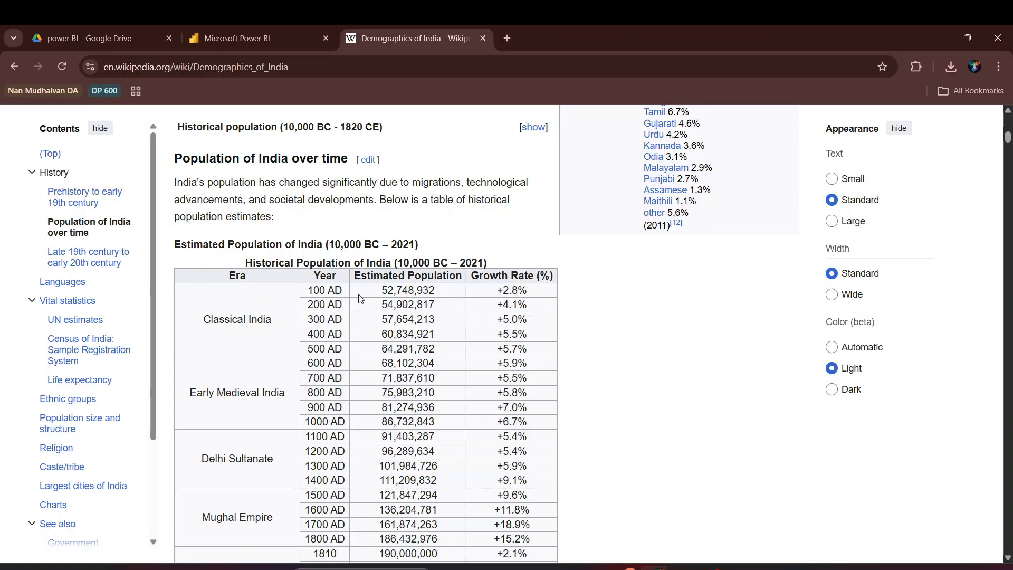
pyautogui.scroll(-20, 267, 417)
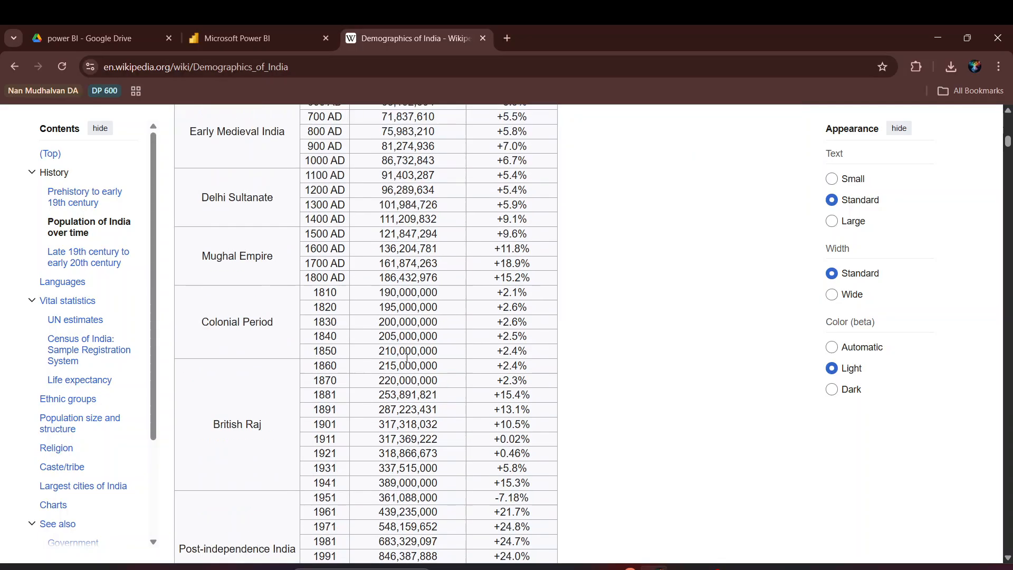
pyautogui.scroll(-15, 427, 324)
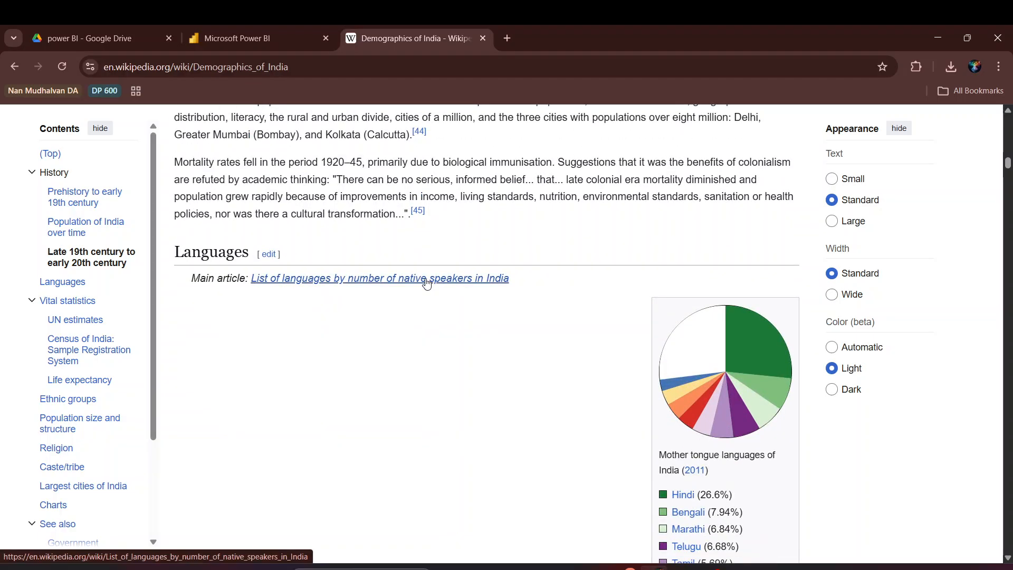
pyautogui.scroll(6, 437, 303)
pyautogui.scroll(6, 437, 302)
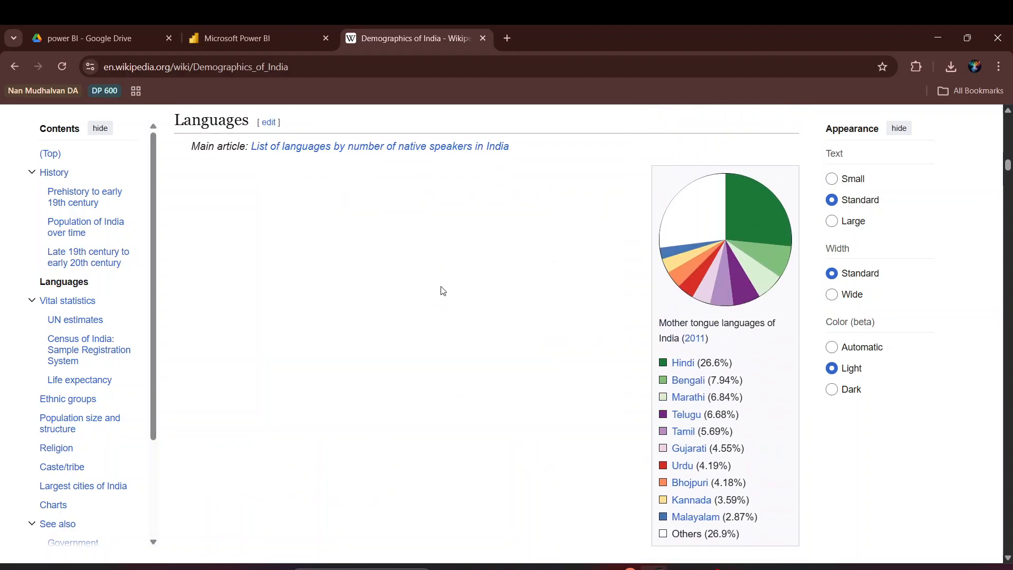
# Select the Demographics of India article's full web address in the address bar
pyautogui.click(308, 62)
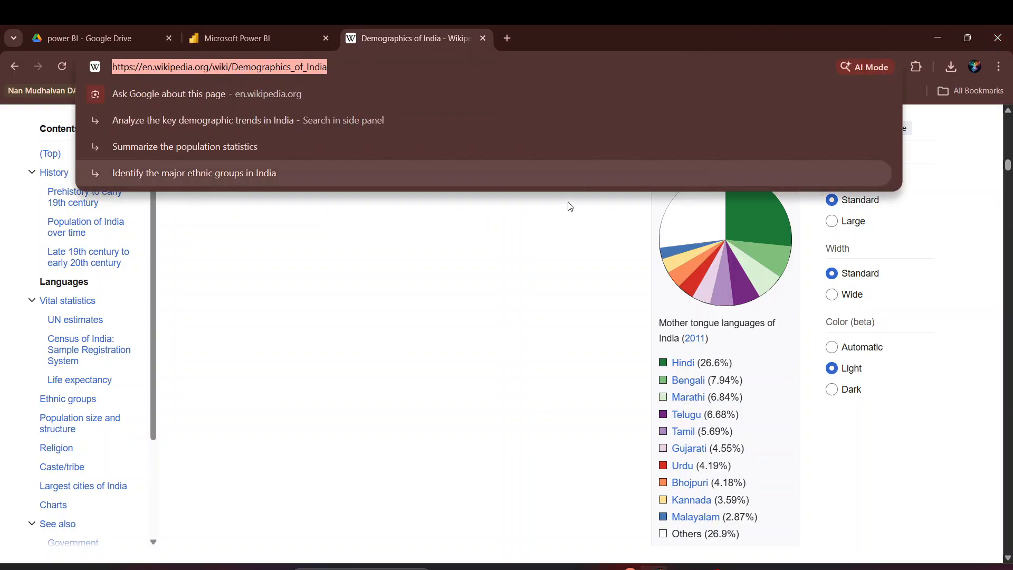
pyautogui.click(468, 322)
pyautogui.click(311, 67)
pyautogui.hotkey('ctrl', 'c')
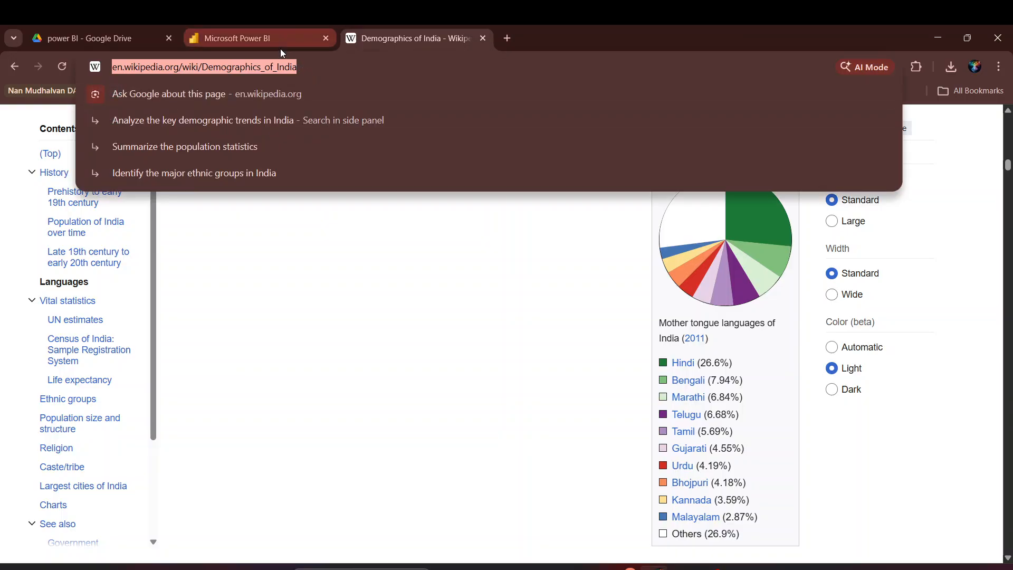
# Paste the Demographics of India URL into Power Query's Web source and connect
pyautogui.click(242, 34)
pyautogui.hotkey('alt', 'Tab')
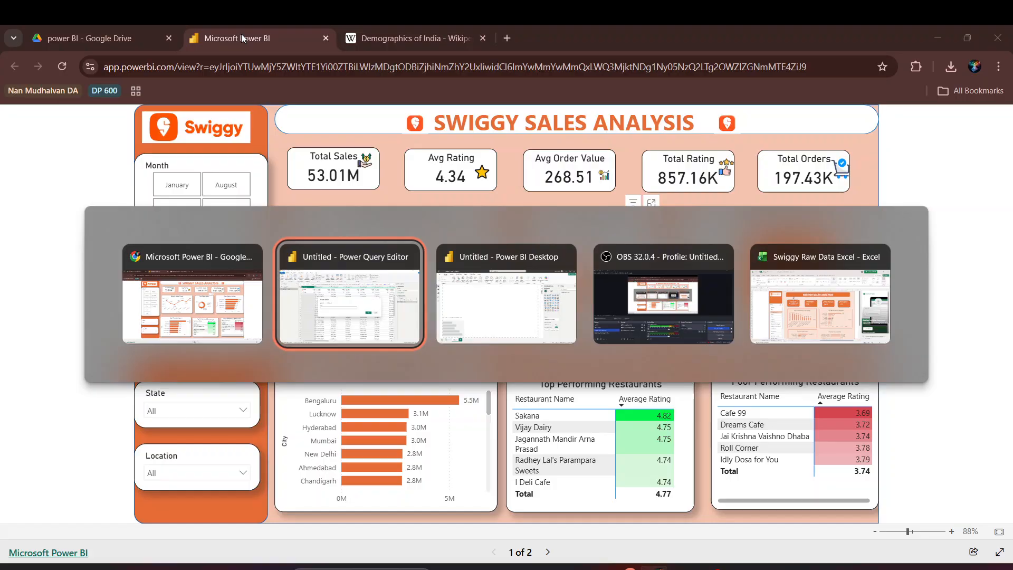
pyautogui.press('Escape')
pyautogui.click(415, 30)
pyautogui.hotkey('alt', 'Tab')
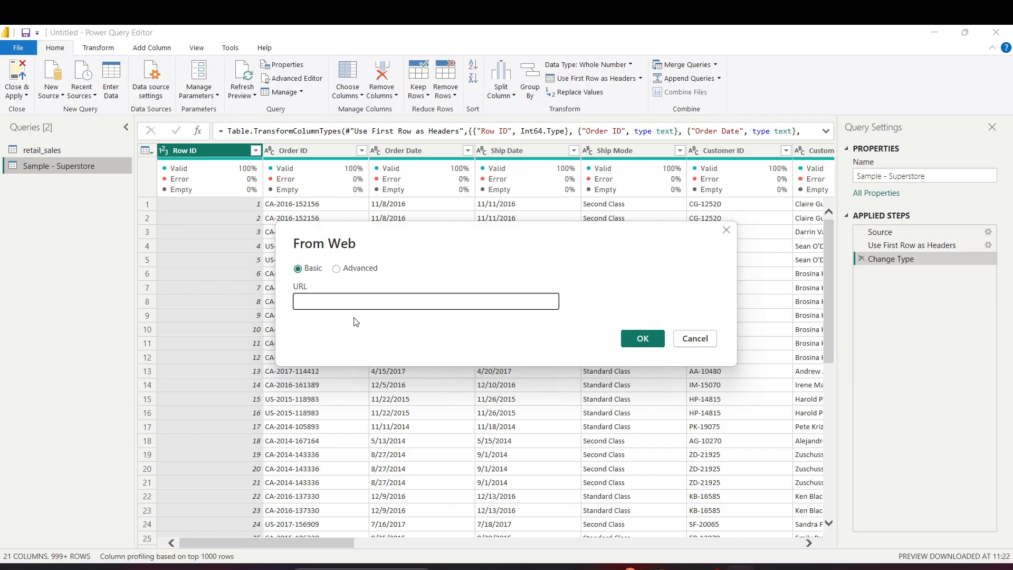
pyautogui.hotkey('ctrl', 'v')
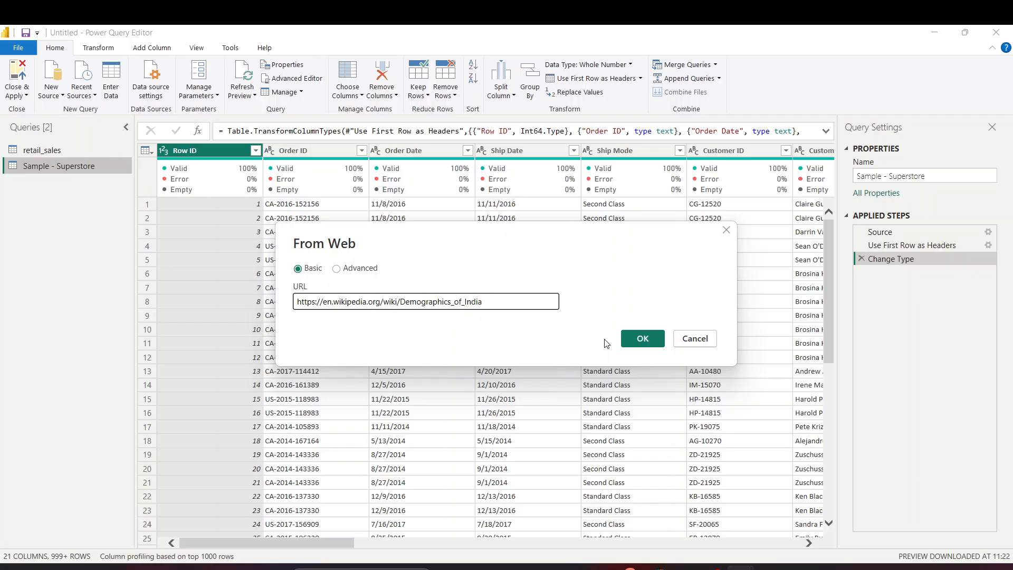
pyautogui.click(643, 338)
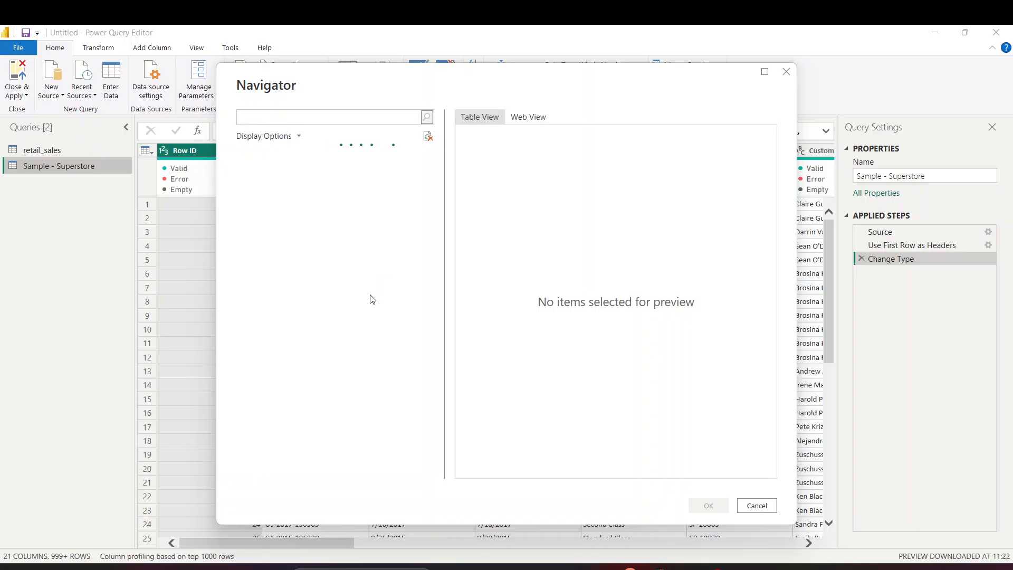
# Preview the Wikipedia page and the Top 30 Languages of India table in the Navigator
pyautogui.click(521, 118)
pyautogui.scroll(-10, 544, 290)
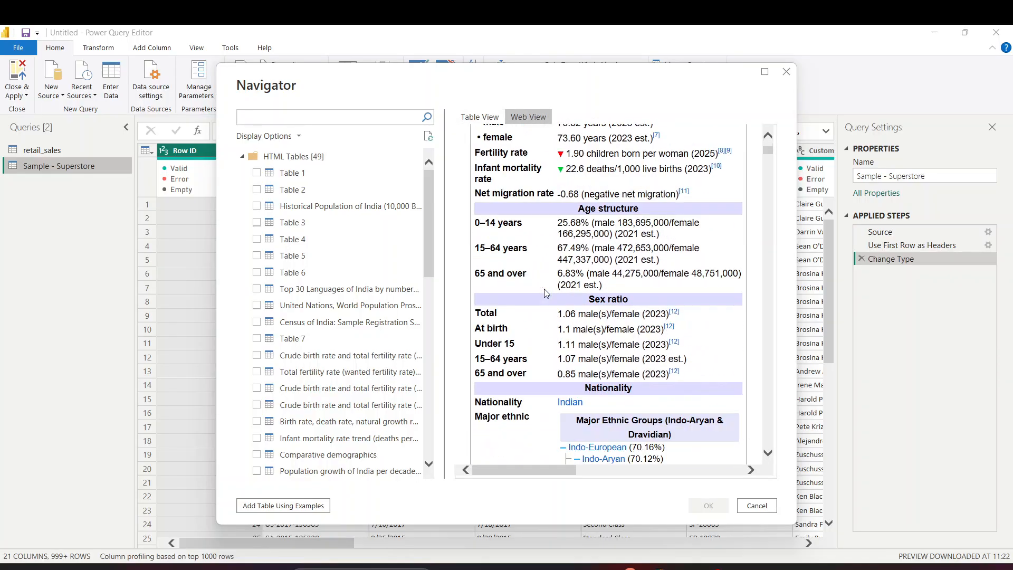
pyautogui.scroll(-15, 543, 302)
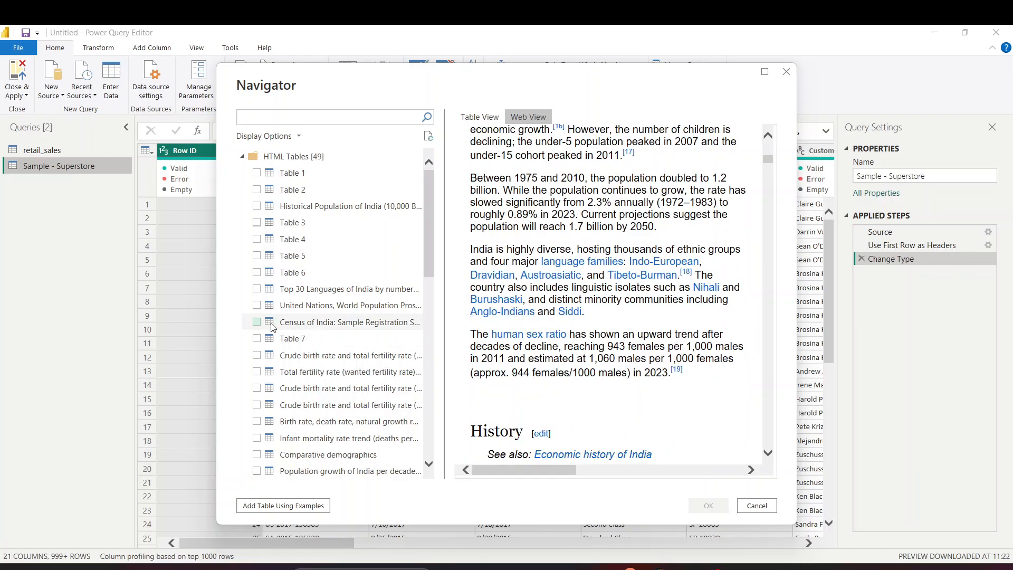
pyautogui.click(256, 288)
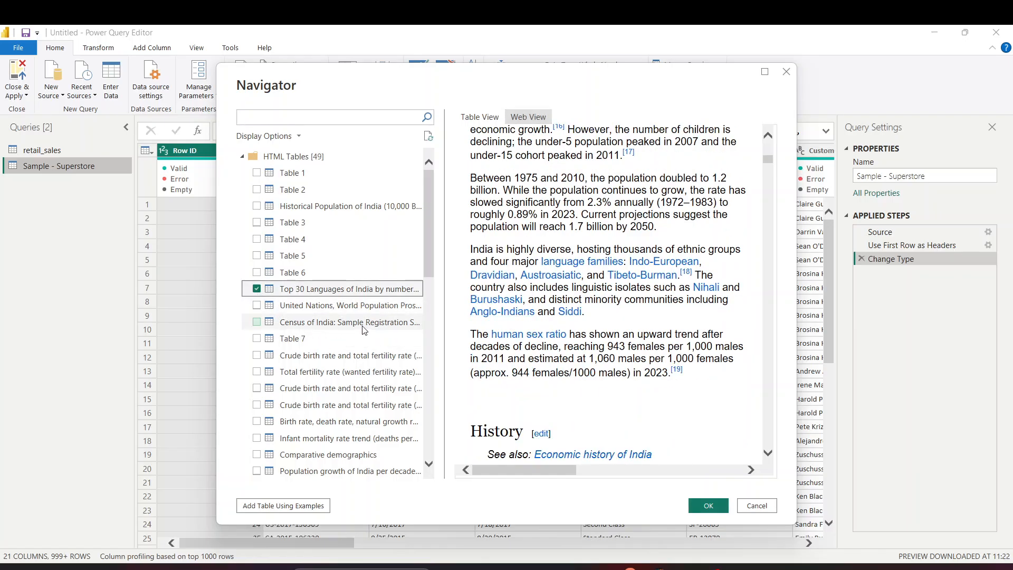
pyautogui.scroll(-5, 582, 311)
pyautogui.scroll(-3, 582, 311)
pyautogui.click(480, 117)
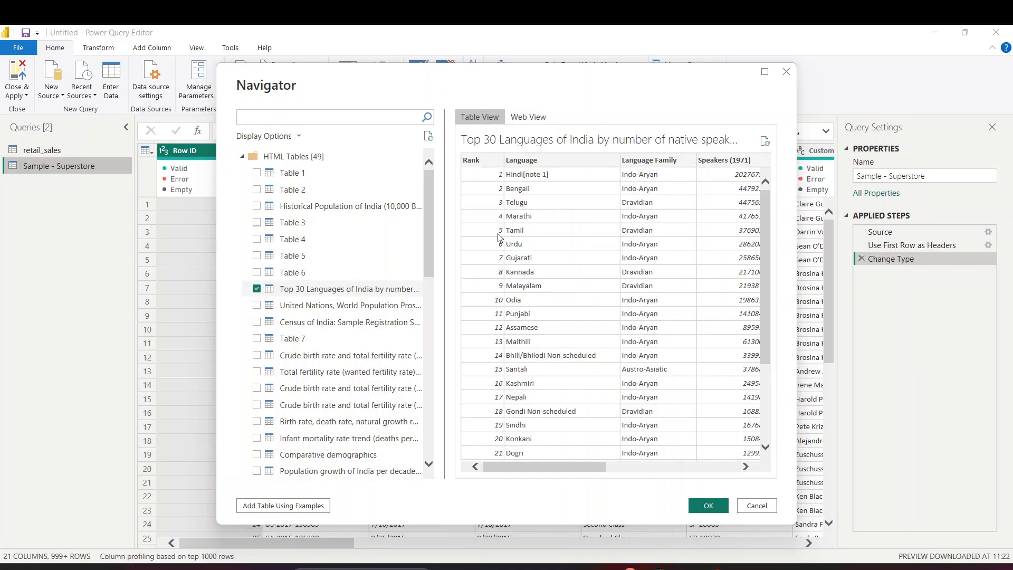
pyautogui.moveTo(552, 468); pyautogui.dragTo(803, 446)
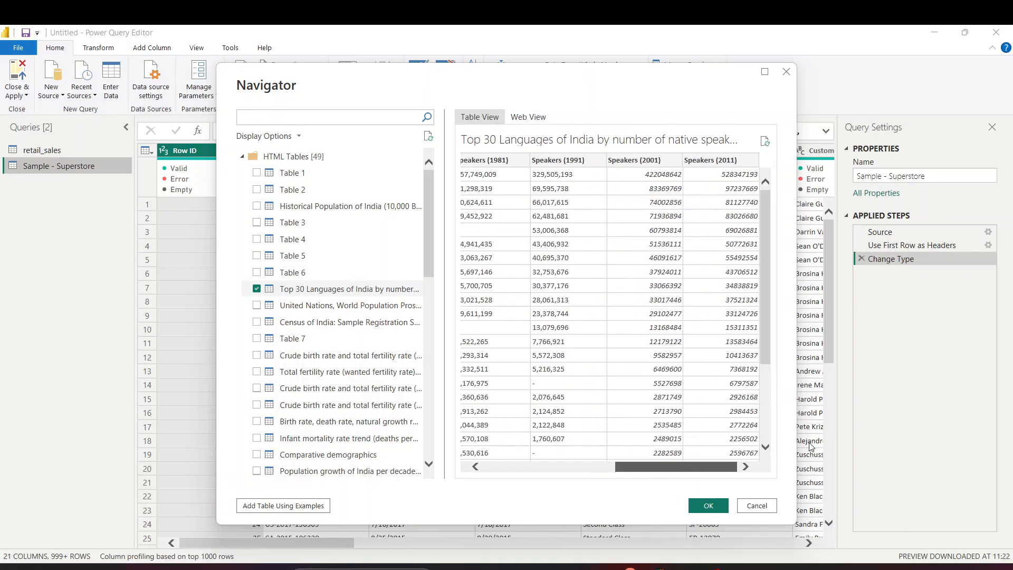
pyautogui.scroll(-2, 280, 355)
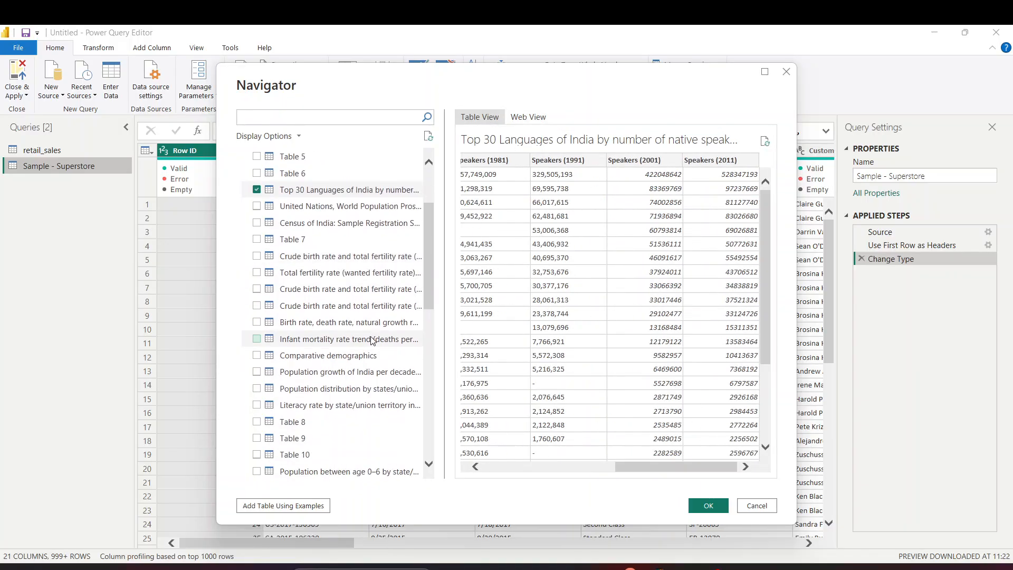
# Try the UN, census and crude birth rate tables, then load only Population distribution by states/union territories
pyautogui.click(257, 206)
pyautogui.click(257, 190)
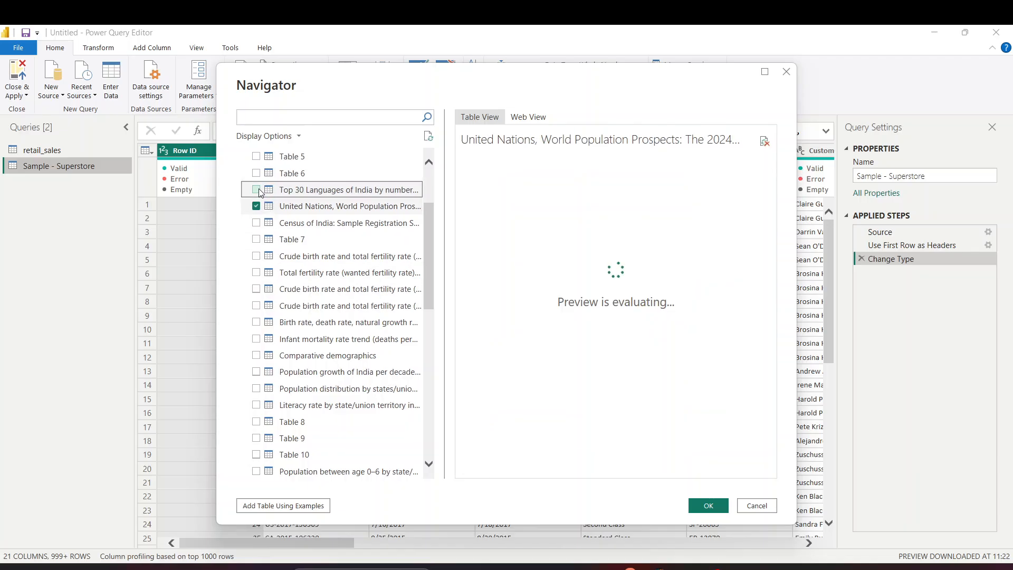
pyautogui.click(259, 225)
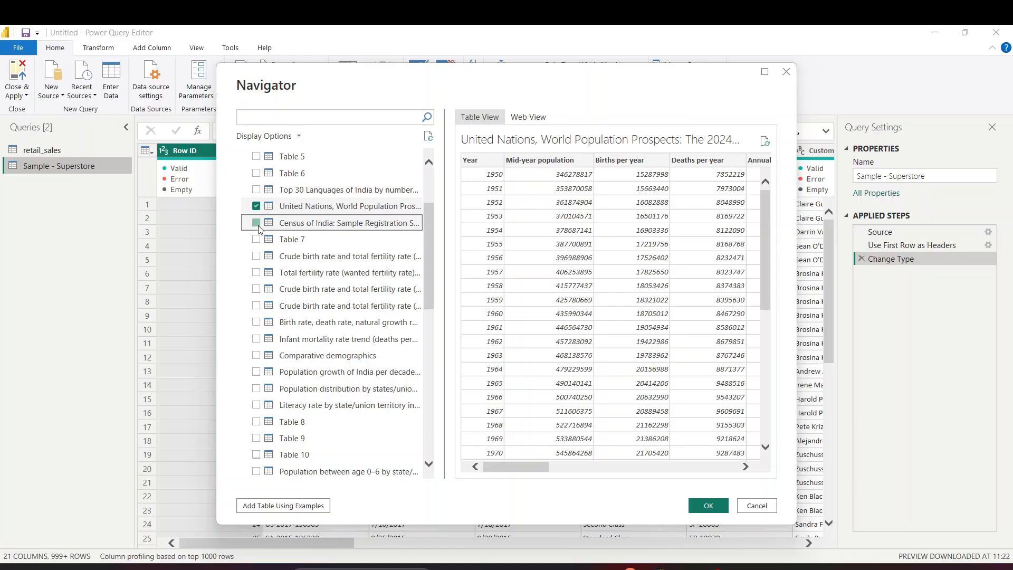
pyautogui.click(256, 289)
pyautogui.click(258, 257)
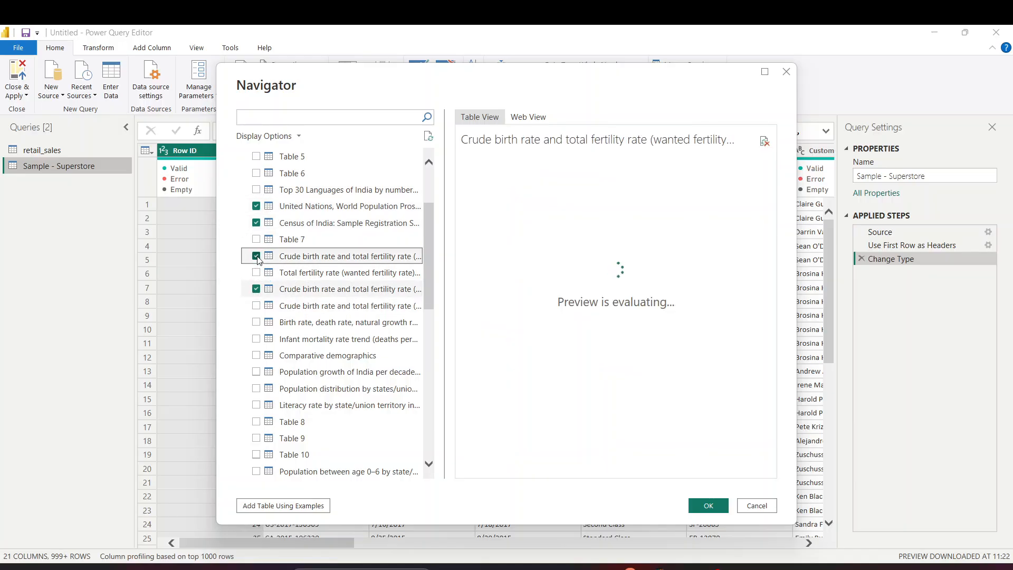
pyautogui.click(257, 257)
pyautogui.click(256, 207)
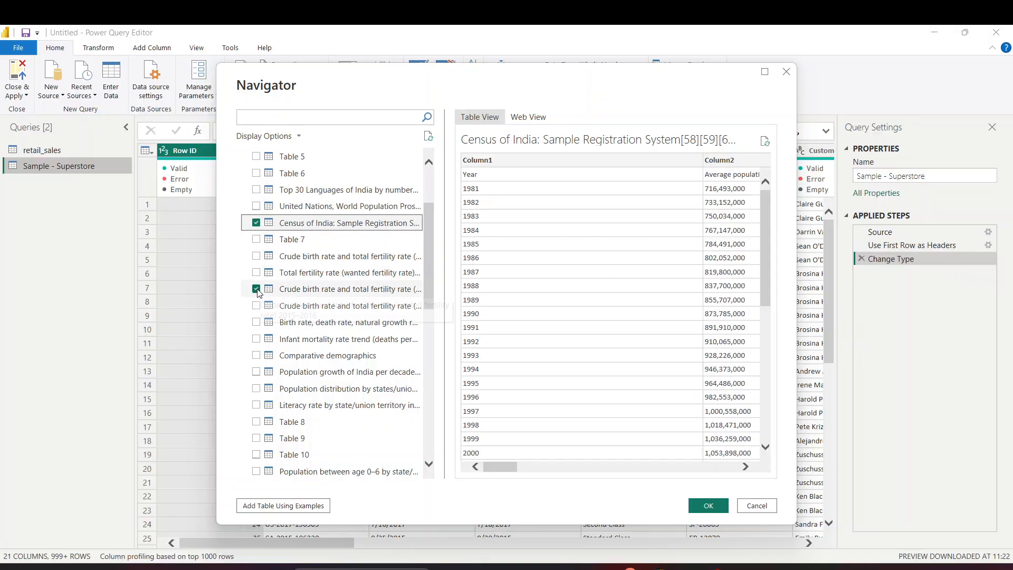
pyautogui.click(257, 222)
pyautogui.click(256, 289)
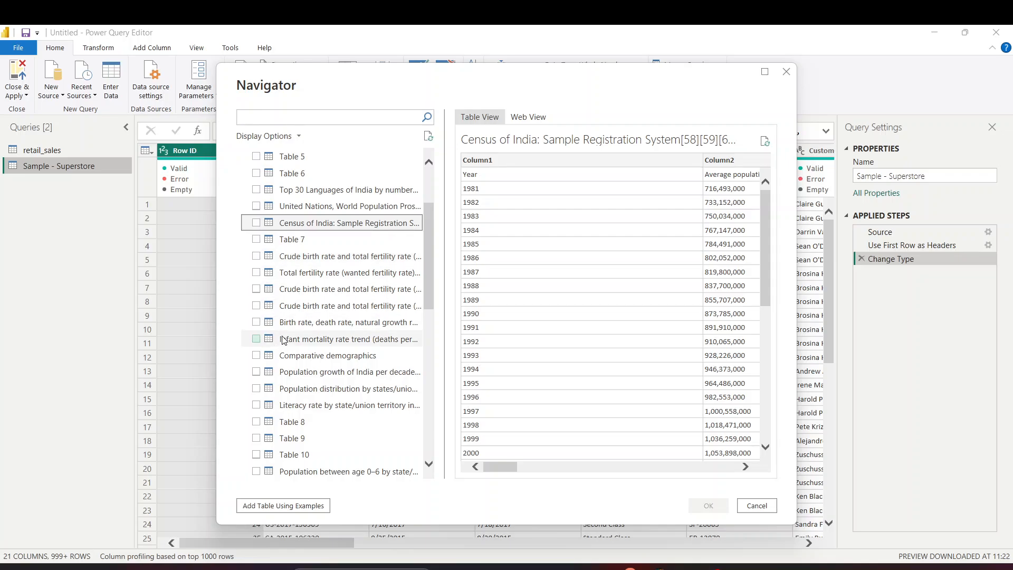
pyautogui.click(256, 388)
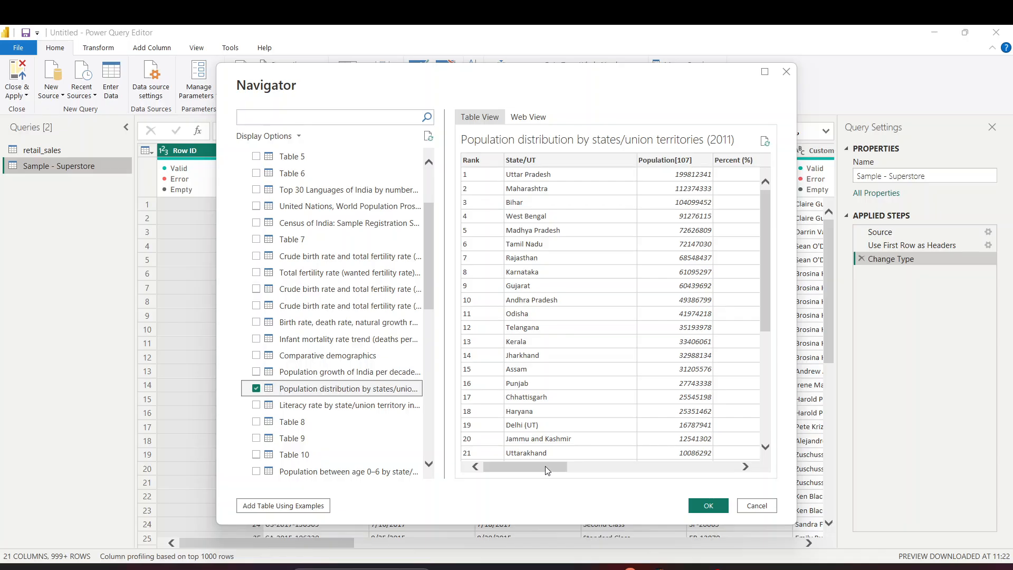
pyautogui.moveTo(547, 468); pyautogui.dragTo(718, 467)
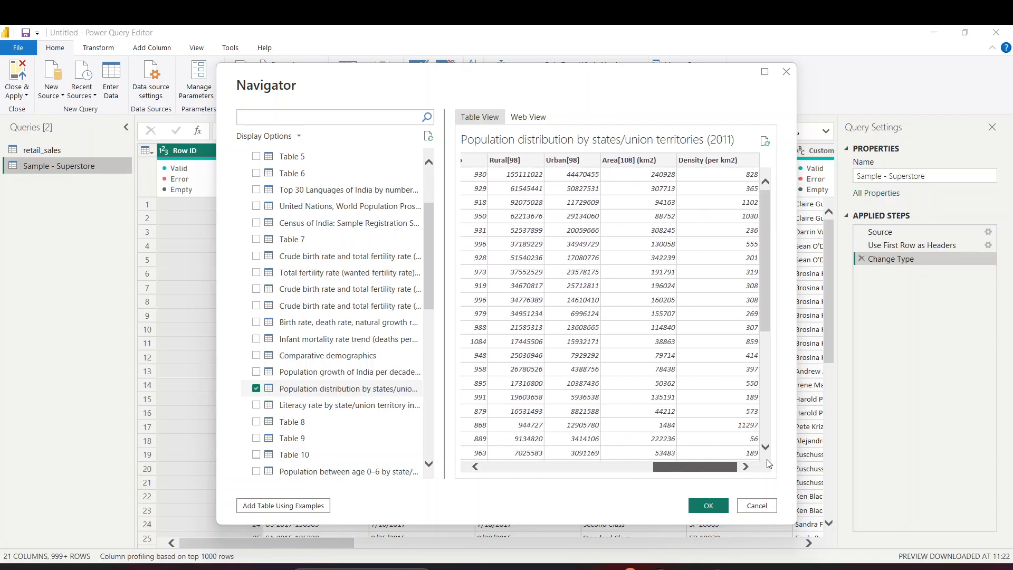
pyautogui.click(703, 510)
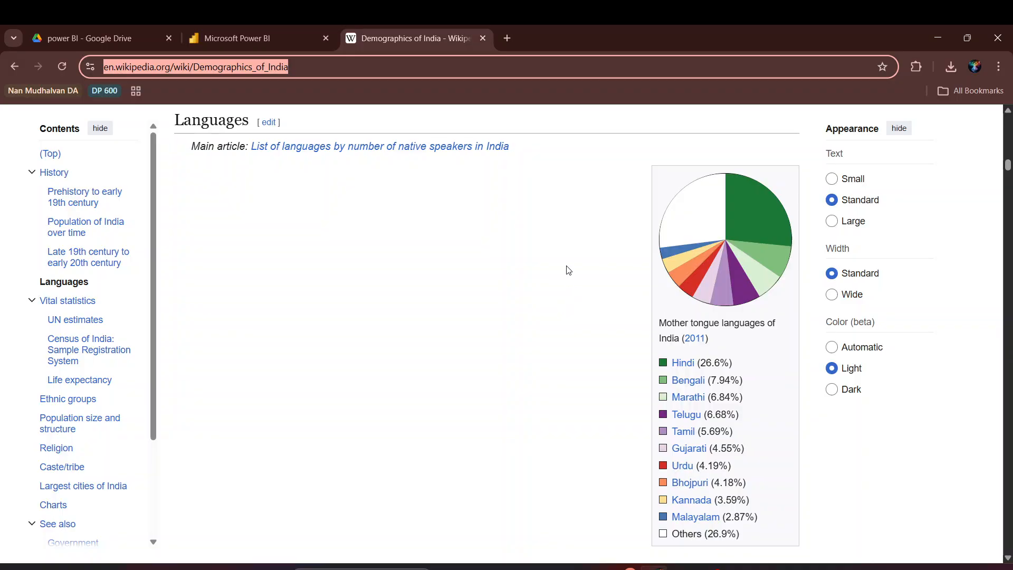
# Back in Power Query Editor, inspect the retail_sales Source step's workbook file path
pyautogui.hotkey('alt', 'Tab')
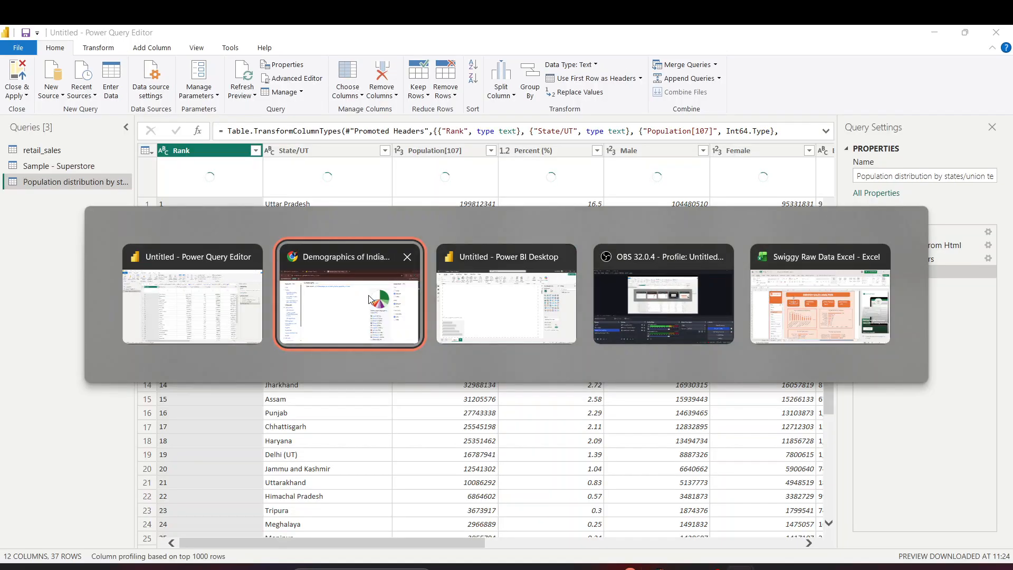
pyautogui.click(198, 290)
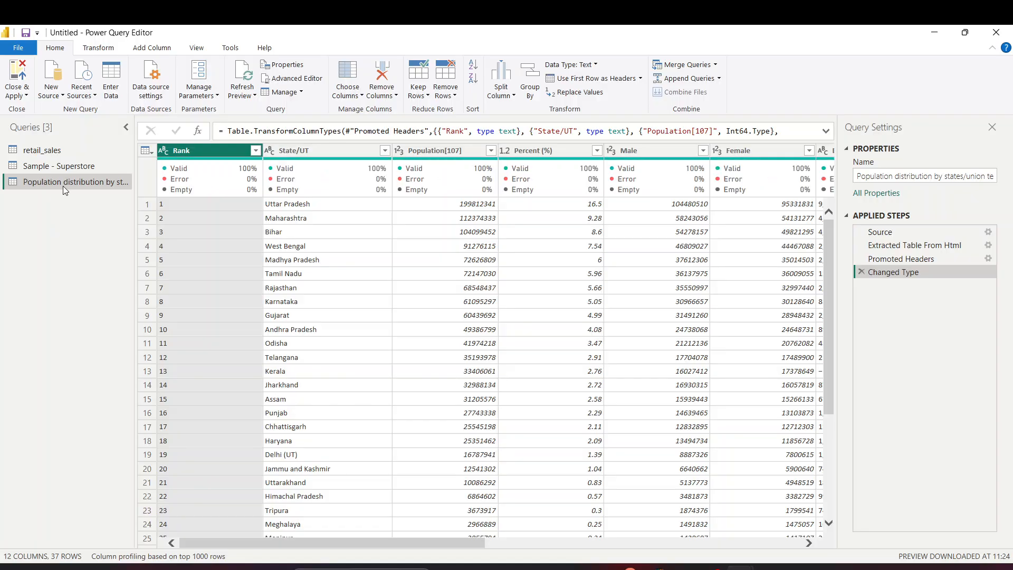
pyautogui.click(72, 153)
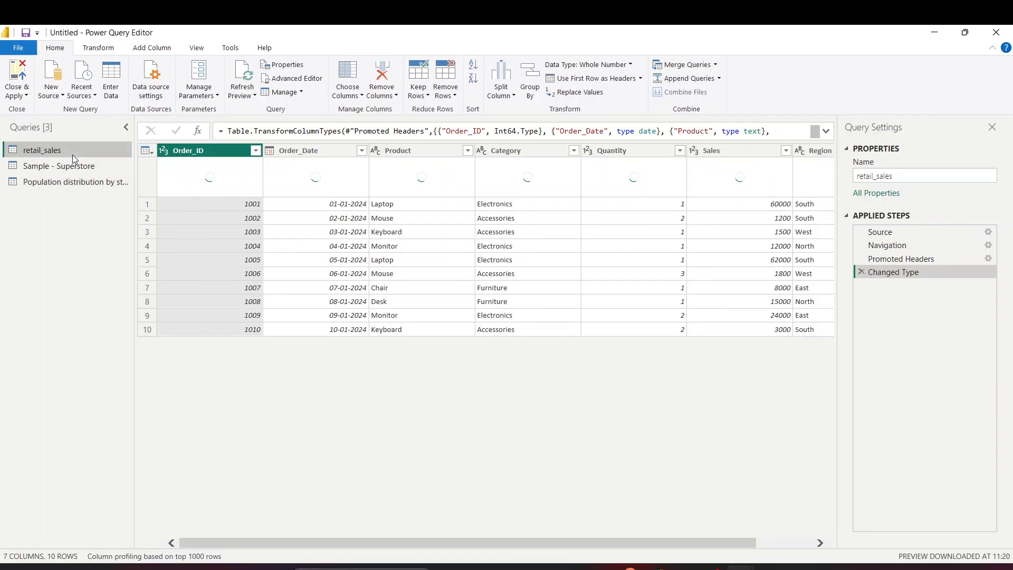
pyautogui.click(897, 245)
pyautogui.click(907, 232)
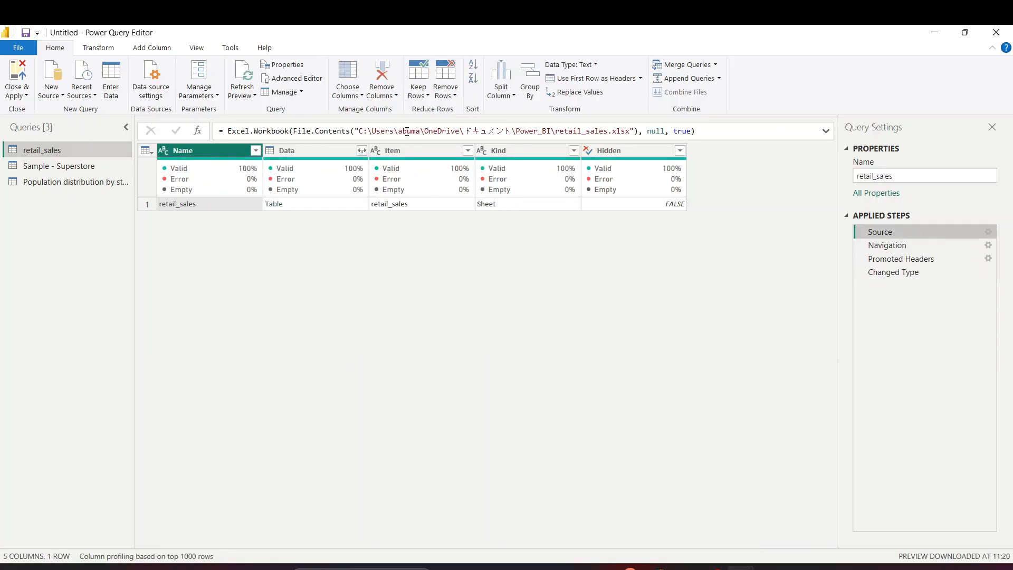
pyautogui.moveTo(361, 130); pyautogui.dragTo(609, 131)
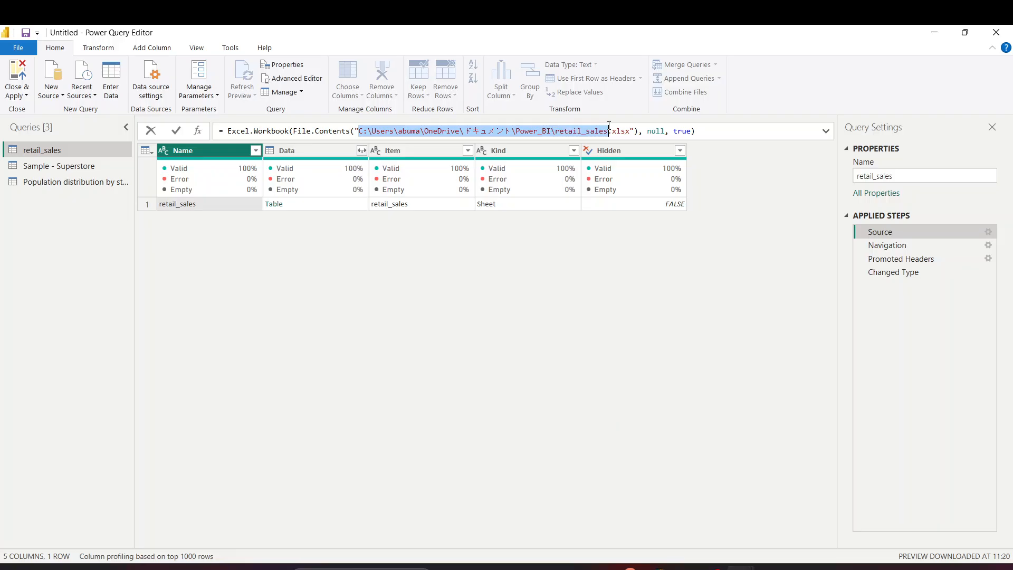
pyautogui.click(633, 132)
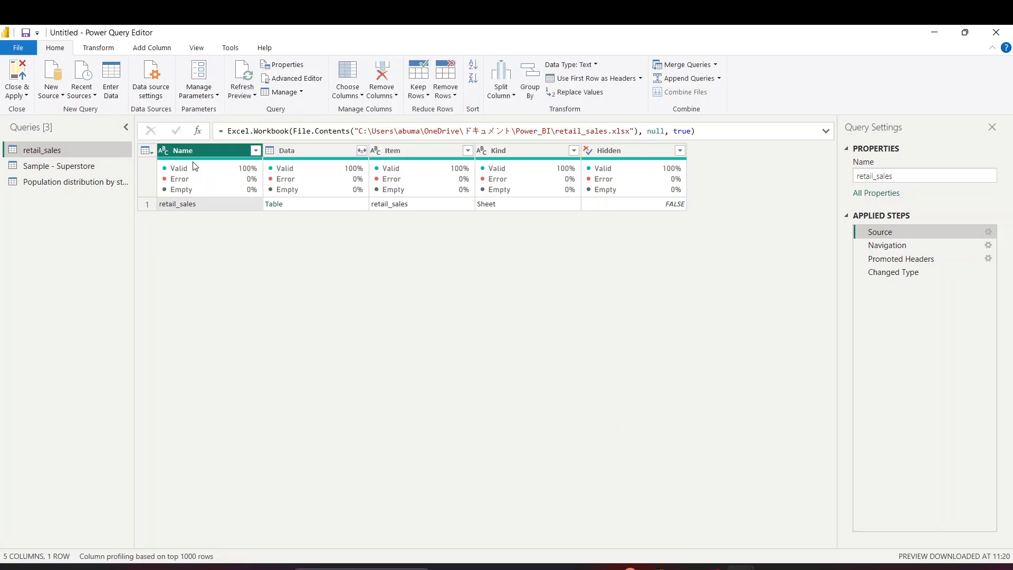
# Inspect the Source steps of the Sample - Superstore and population distribution queries
pyautogui.click(85, 167)
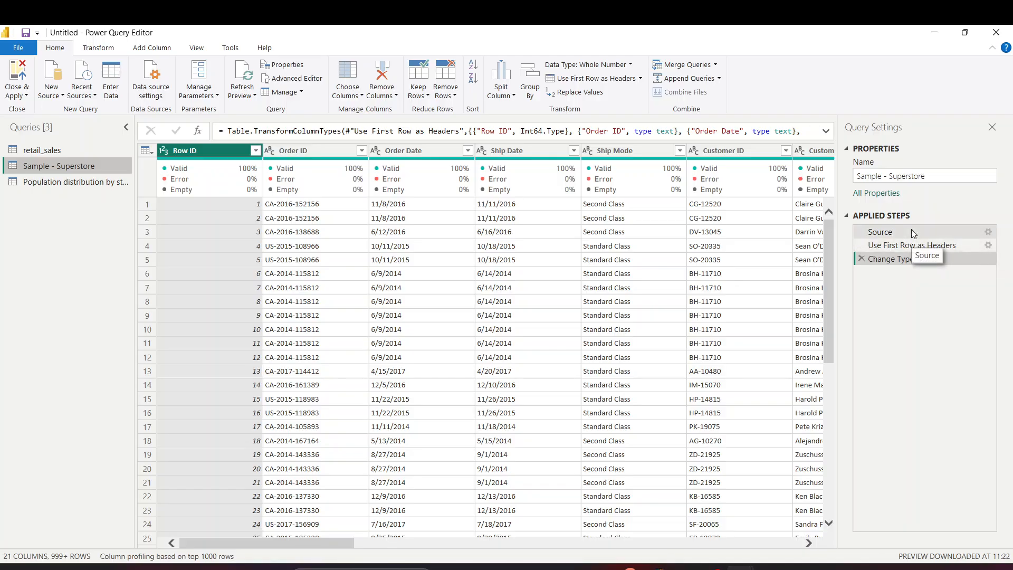
pyautogui.click(913, 232)
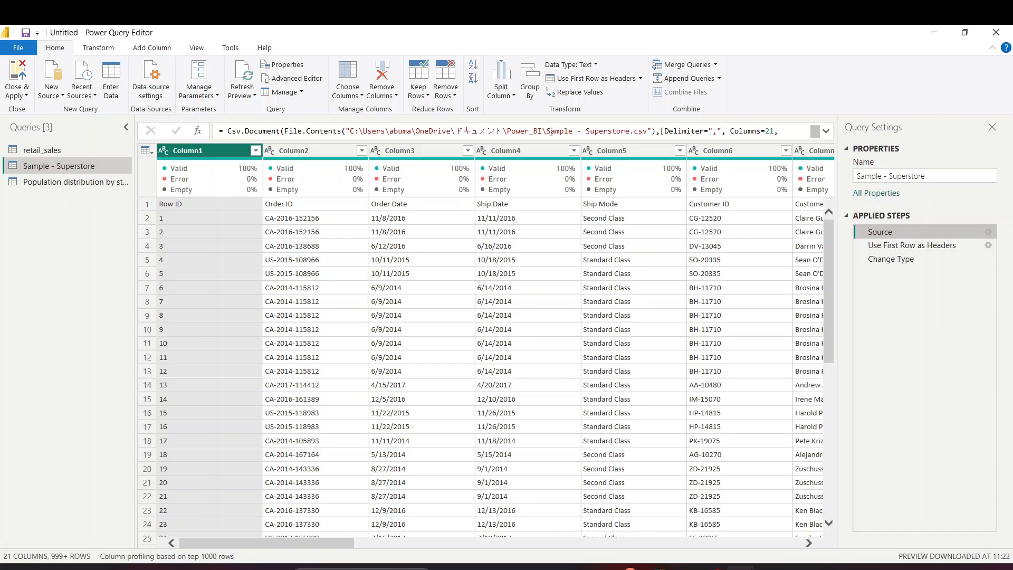
pyautogui.click(93, 182)
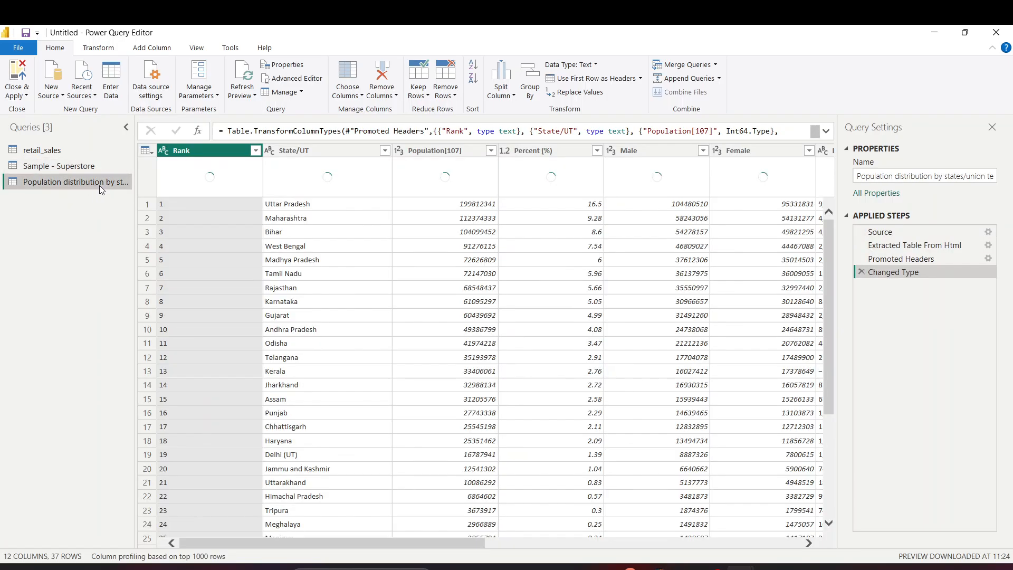
pyautogui.click(895, 232)
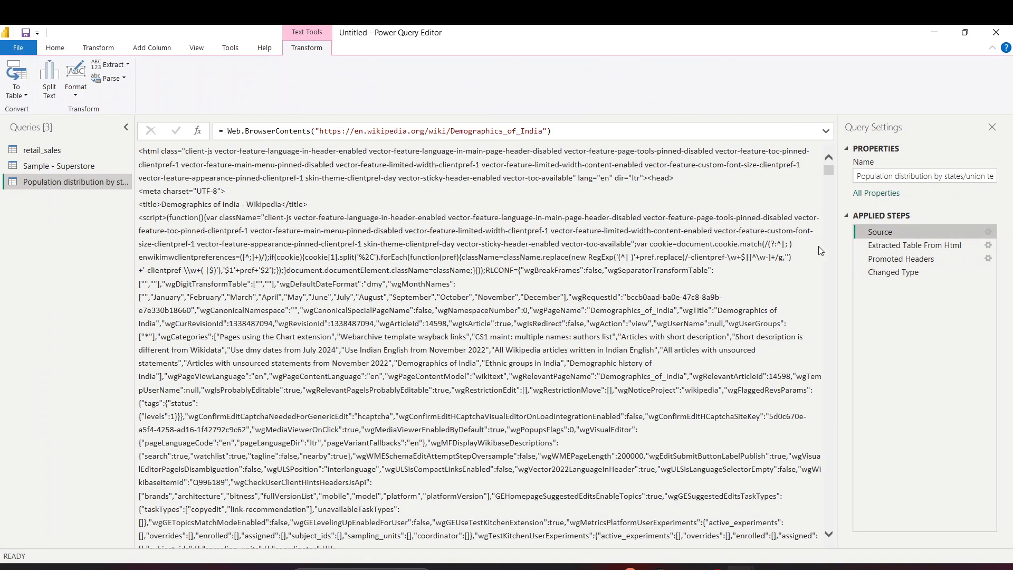
pyautogui.click(897, 272)
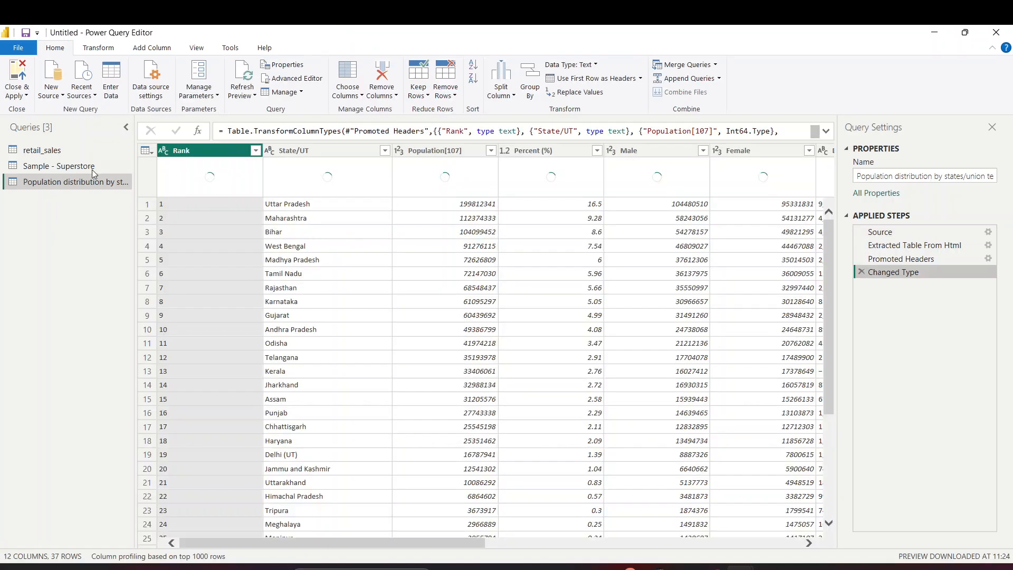
pyautogui.click(48, 150)
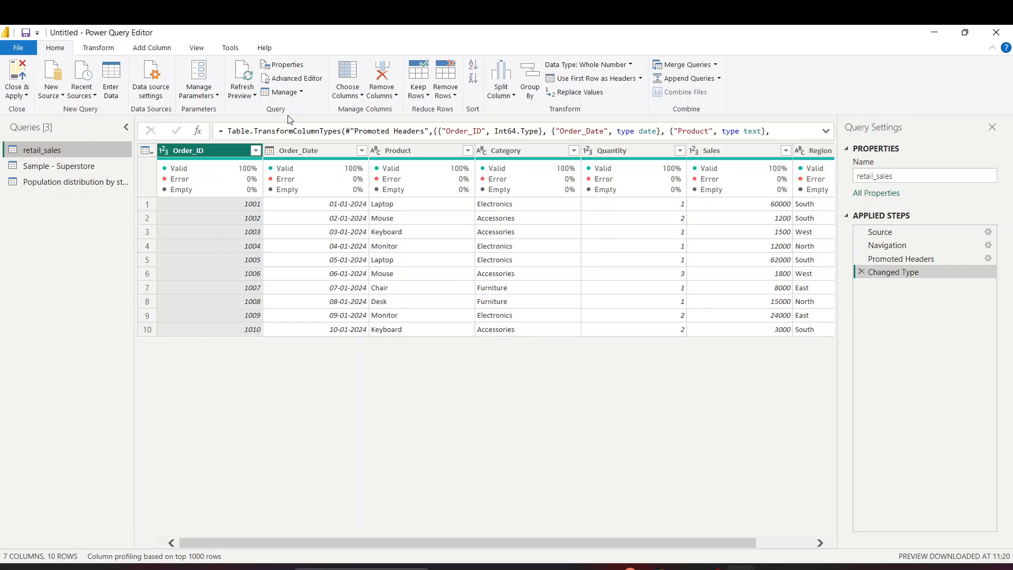
# Launch MySQL Workbench and connect to Local instance MySQL80 with the password
pyautogui.press('super+s')
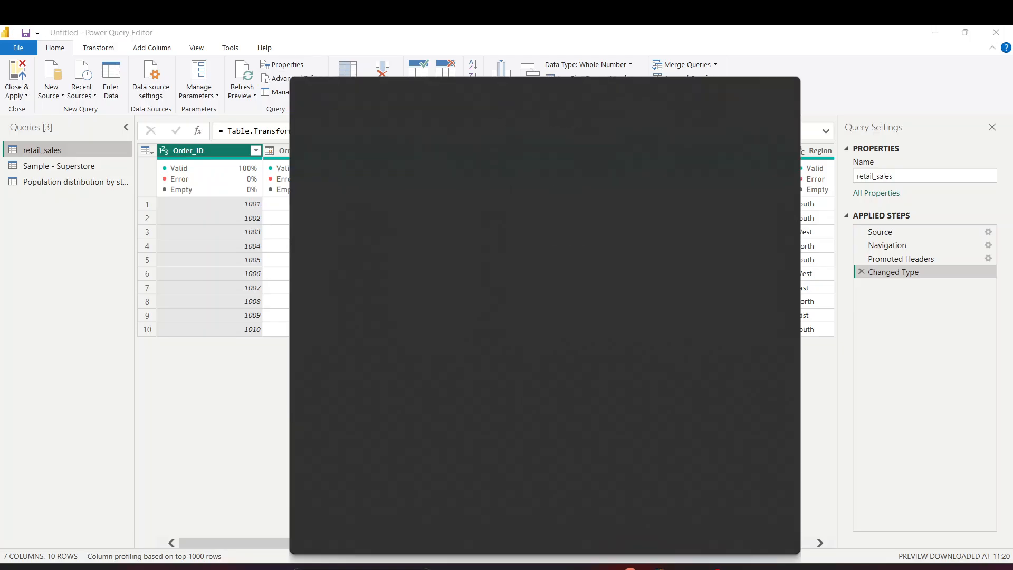
pyautogui.write('mysql')
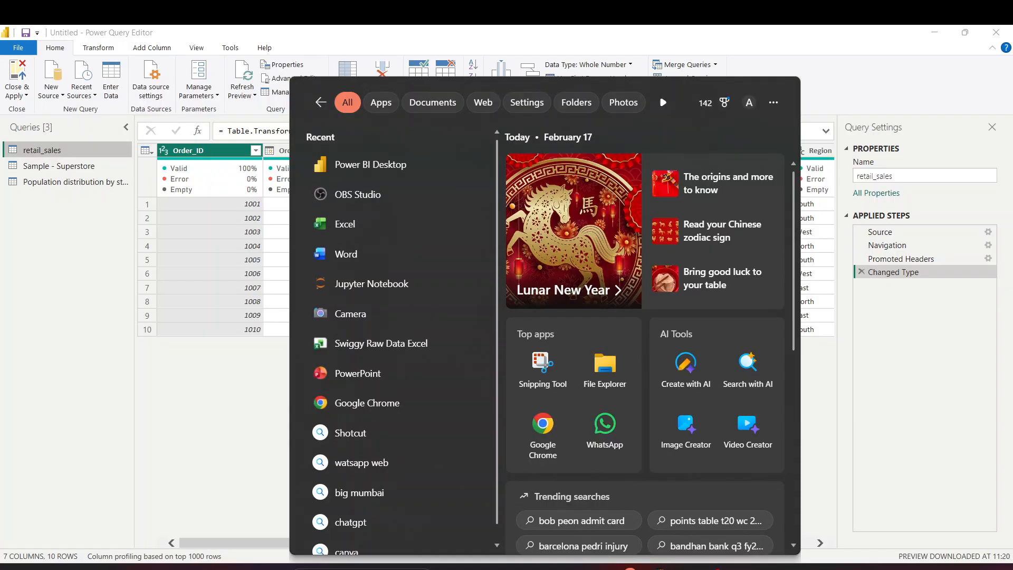
pyautogui.click(593, 264)
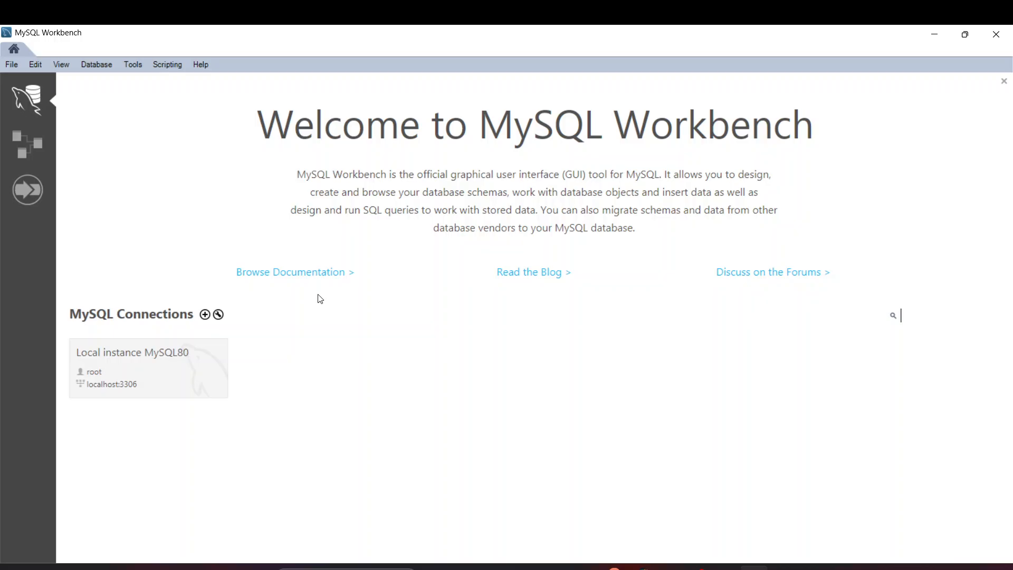
pyautogui.click(134, 377)
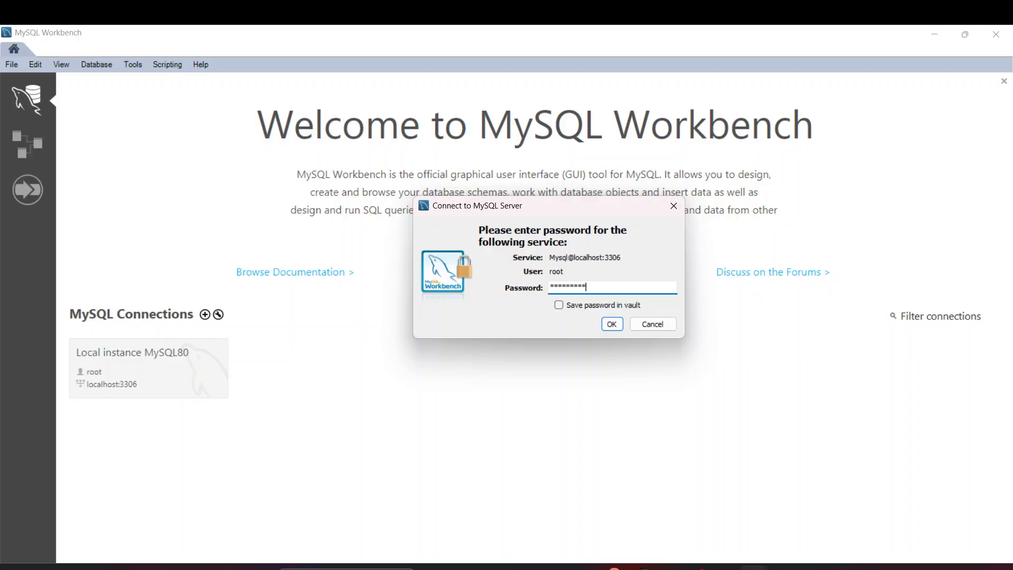
pyautogui.press('Return')
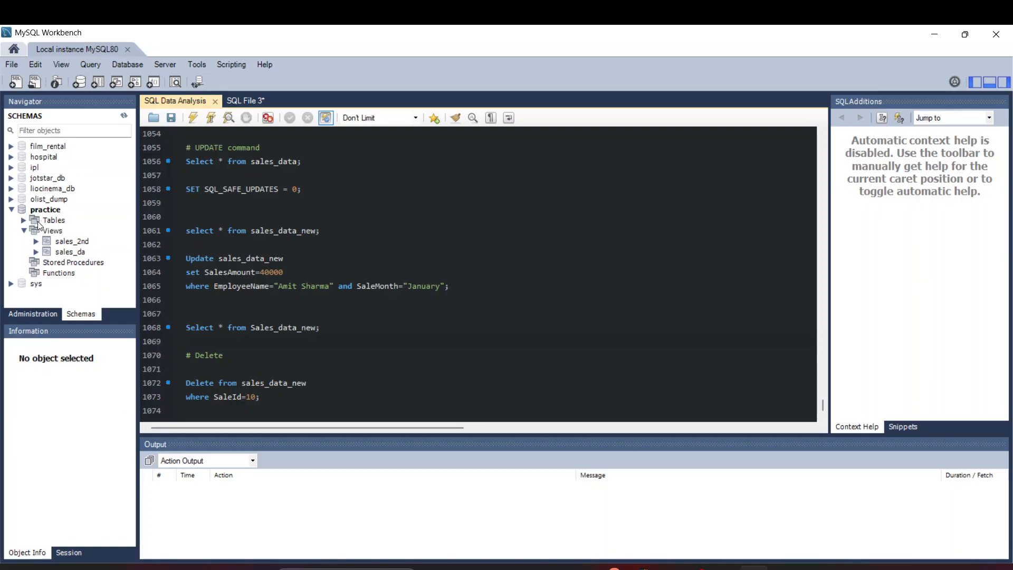
# Browse the practice and ipl schemas' table lists in the Navigator
pyautogui.click(28, 219)
pyautogui.scroll(-3, 74, 261)
pyautogui.scroll(3, 74, 261)
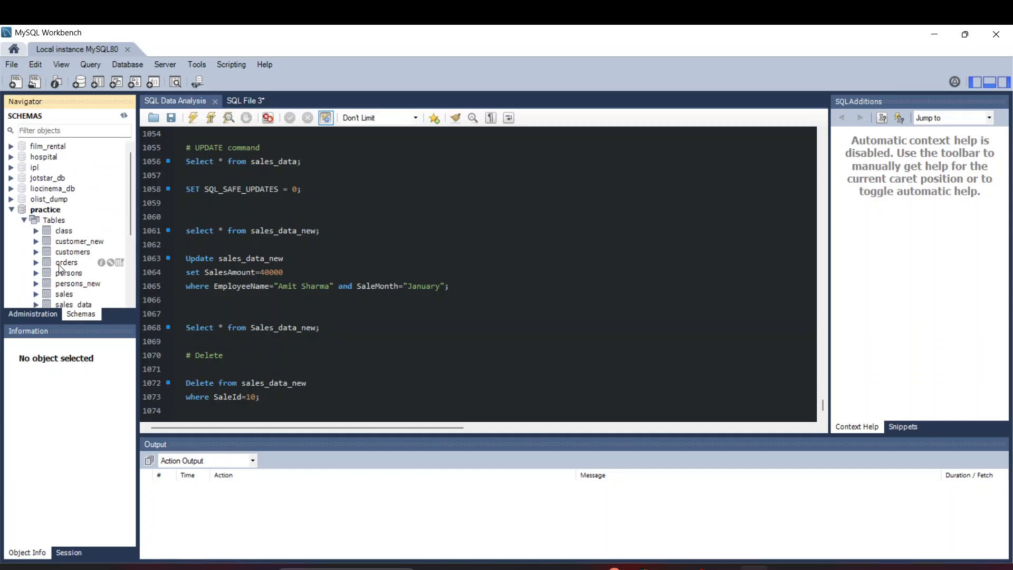
pyautogui.click(24, 220)
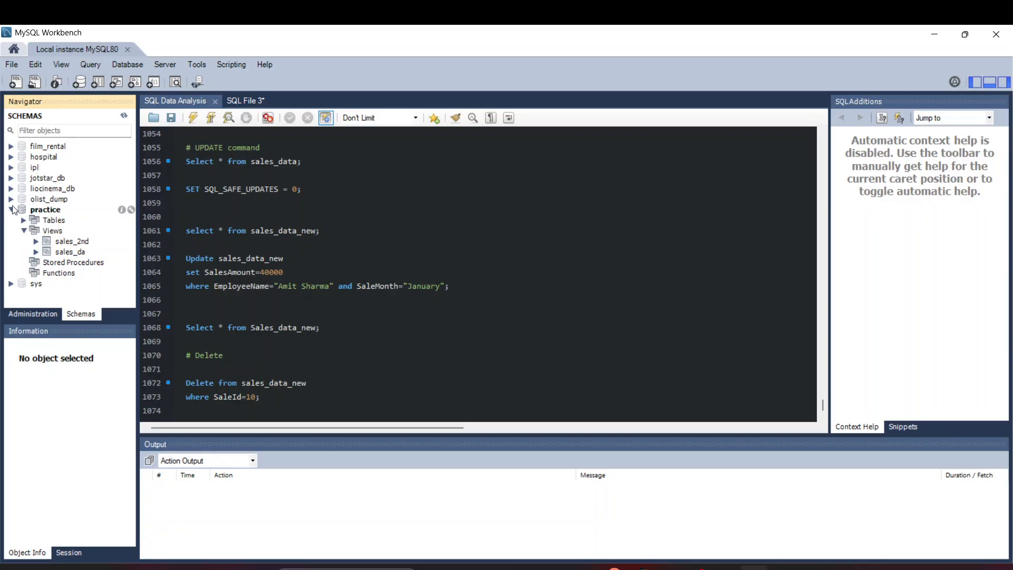
pyautogui.click(12, 209)
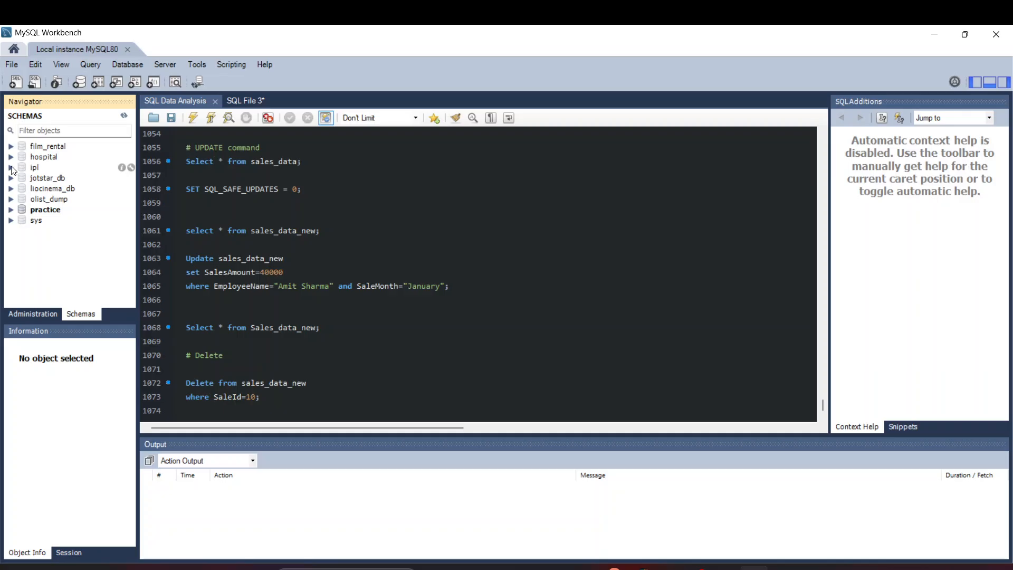
pyautogui.click(11, 167)
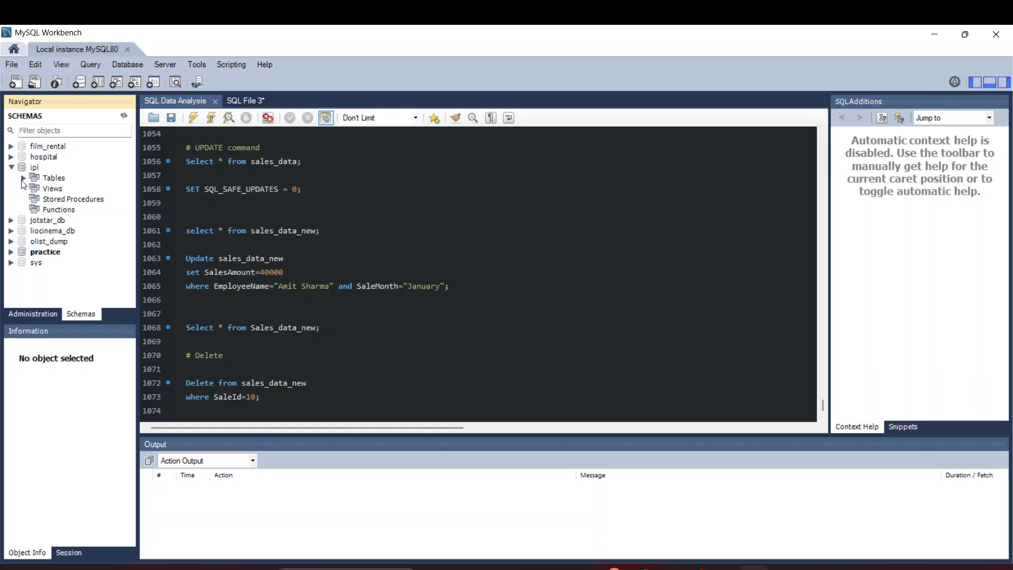
pyautogui.click(23, 179)
pyautogui.scroll(-2, 74, 181)
pyautogui.scroll(2, 68, 189)
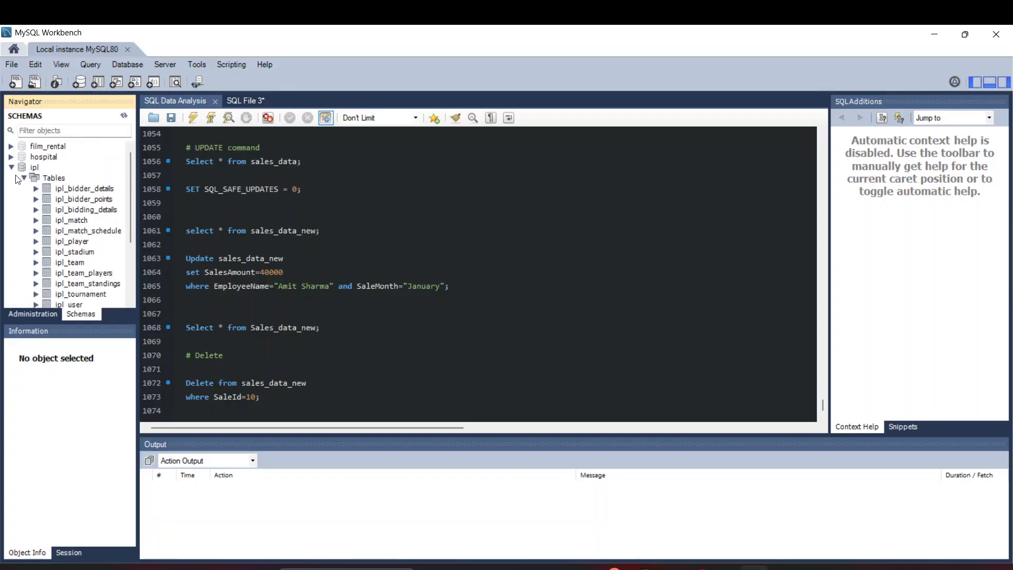
pyautogui.click(11, 167)
# Expand the hospital schema's tables, then switch back to Power Query Editor
pyautogui.click(11, 158)
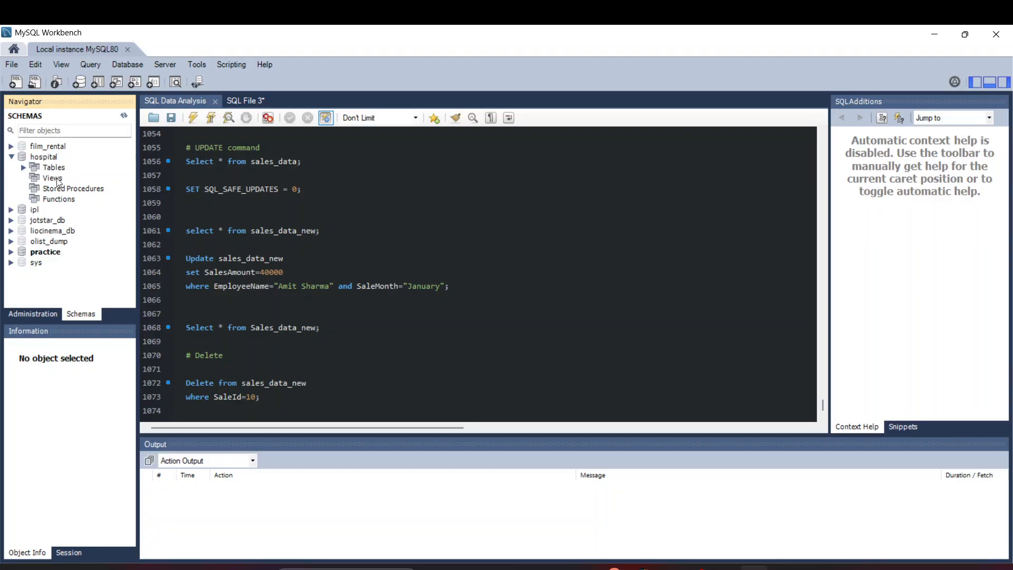
pyautogui.click(23, 168)
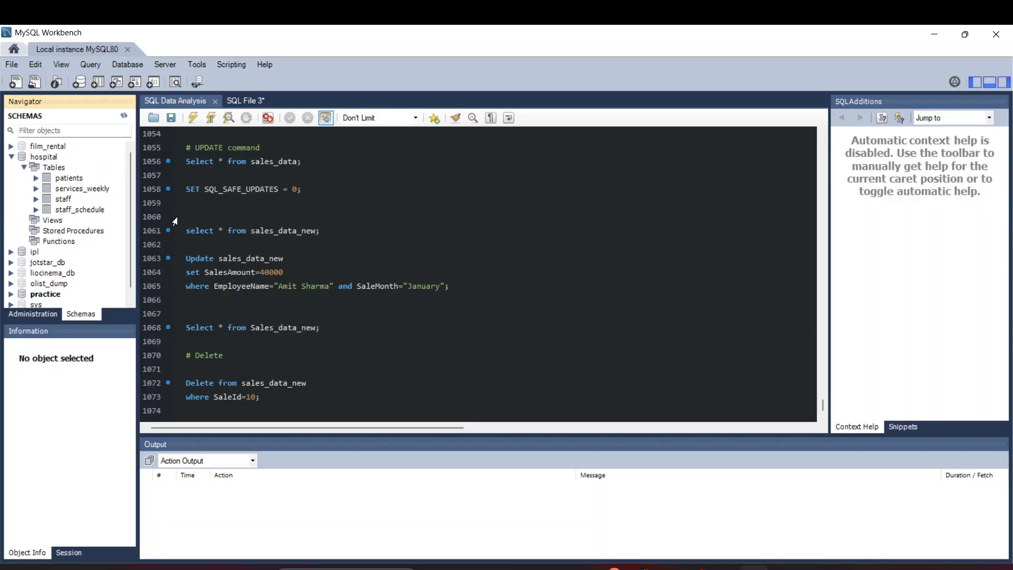
pyautogui.hotkey('alt', 'Tab')
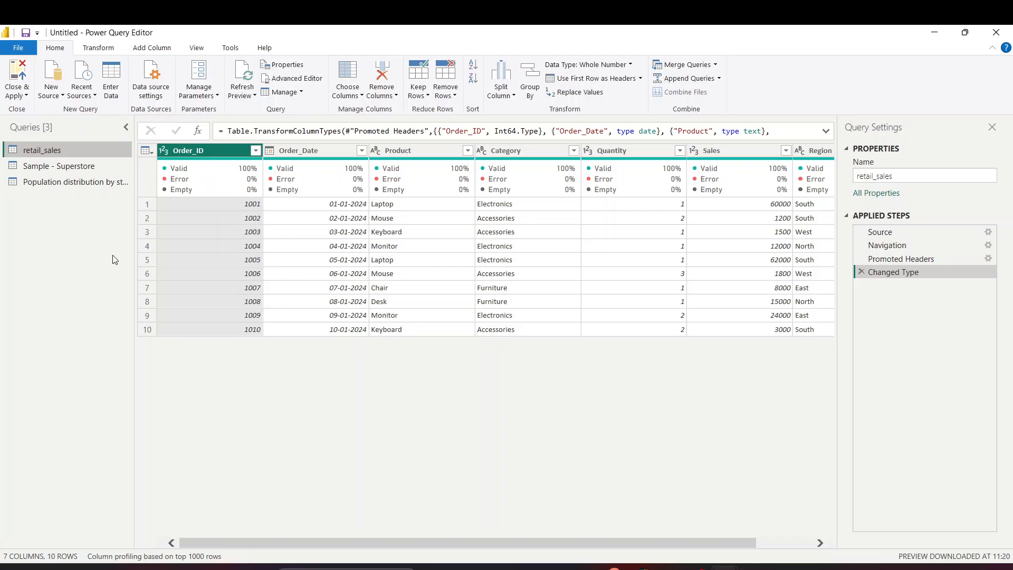
# Choose MySQL database from the full list of data connectors and connect
pyautogui.click(58, 99)
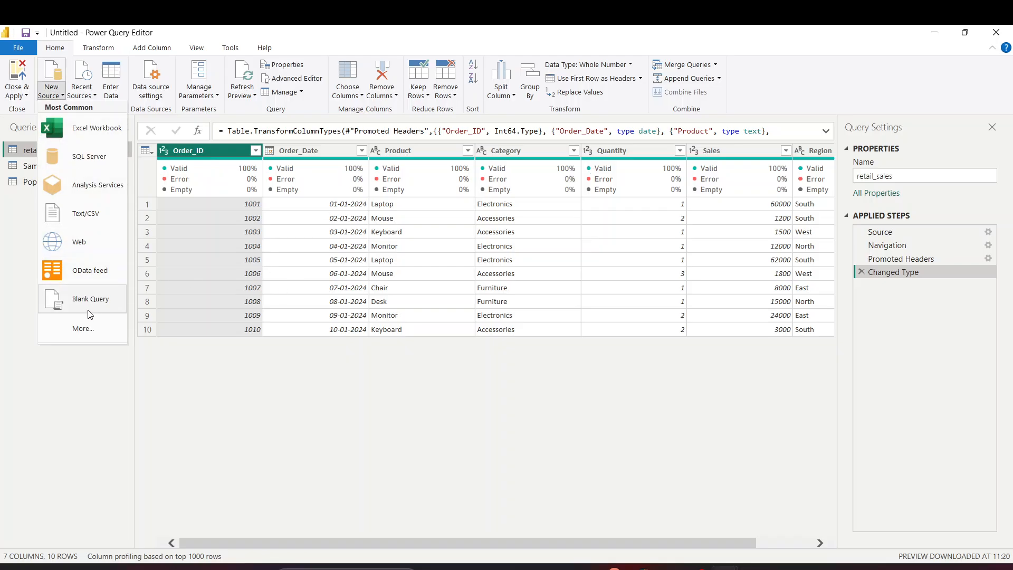
pyautogui.click(86, 328)
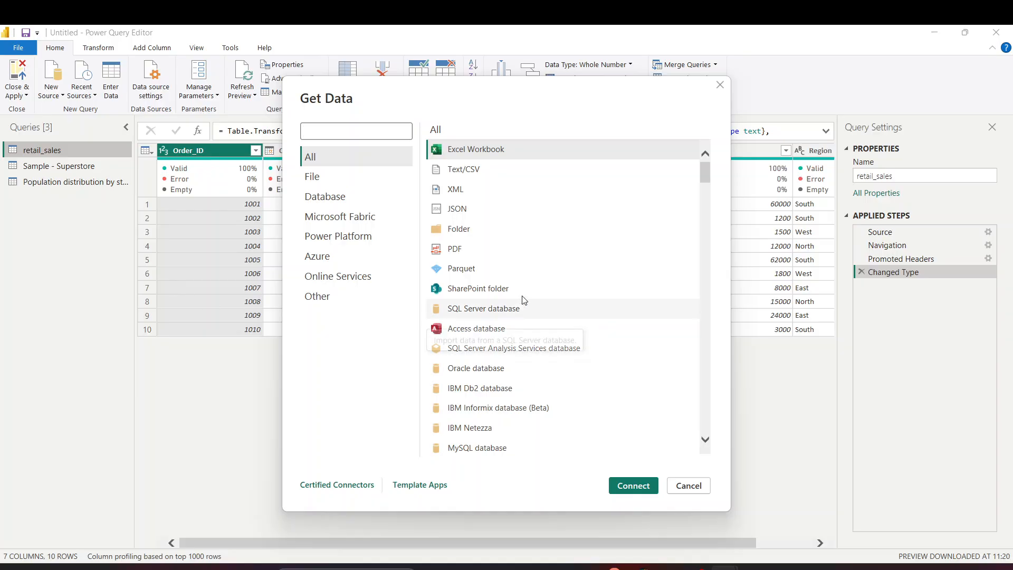
pyautogui.scroll(-2, 523, 298)
pyautogui.click(506, 400)
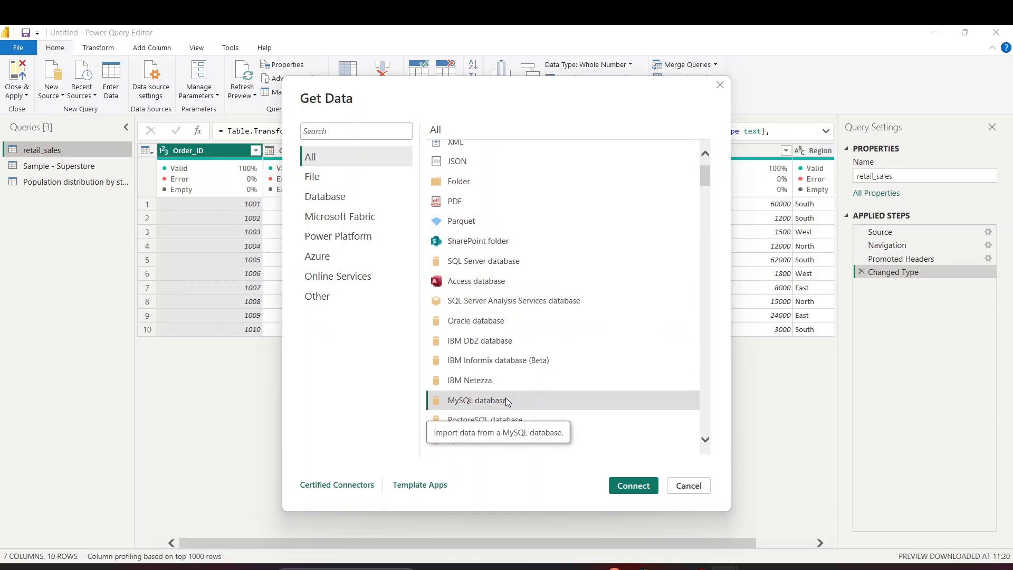
pyautogui.click(639, 485)
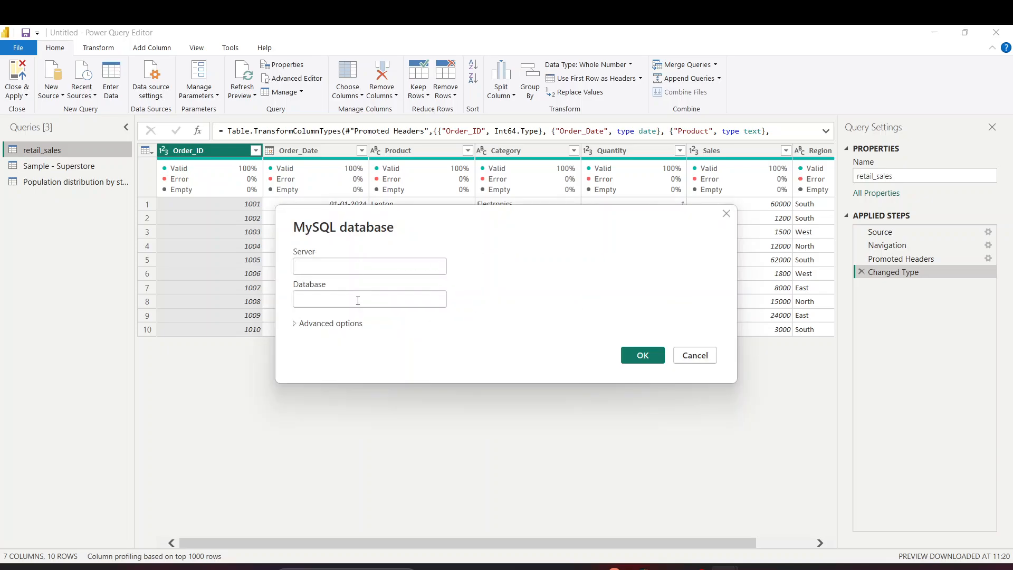
# Check Workbench's saved connections while starting to fill the MySQL server form
pyautogui.click(364, 295)
pyautogui.hotkey('alt', 'Tab')
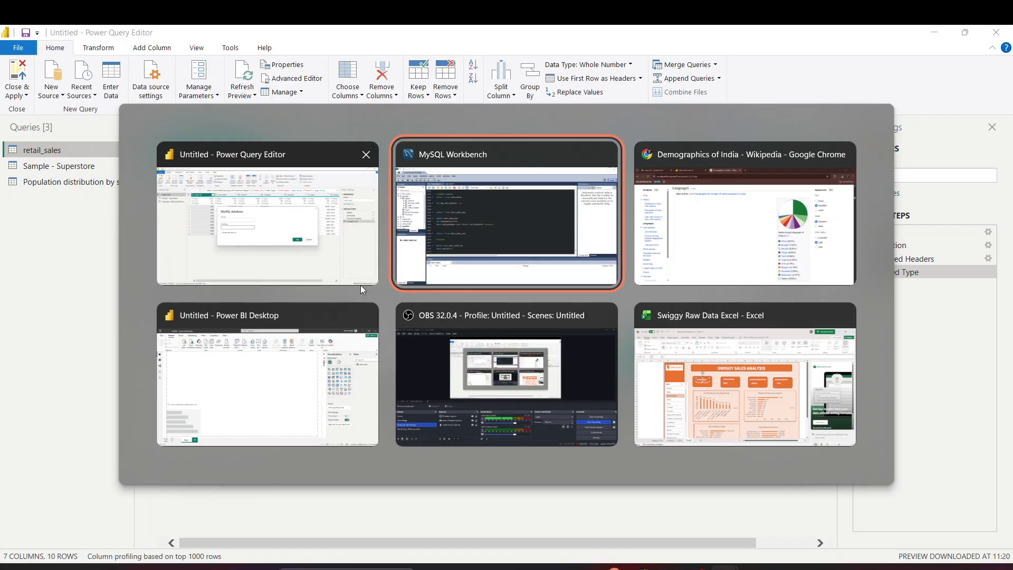
pyautogui.click(6, 53)
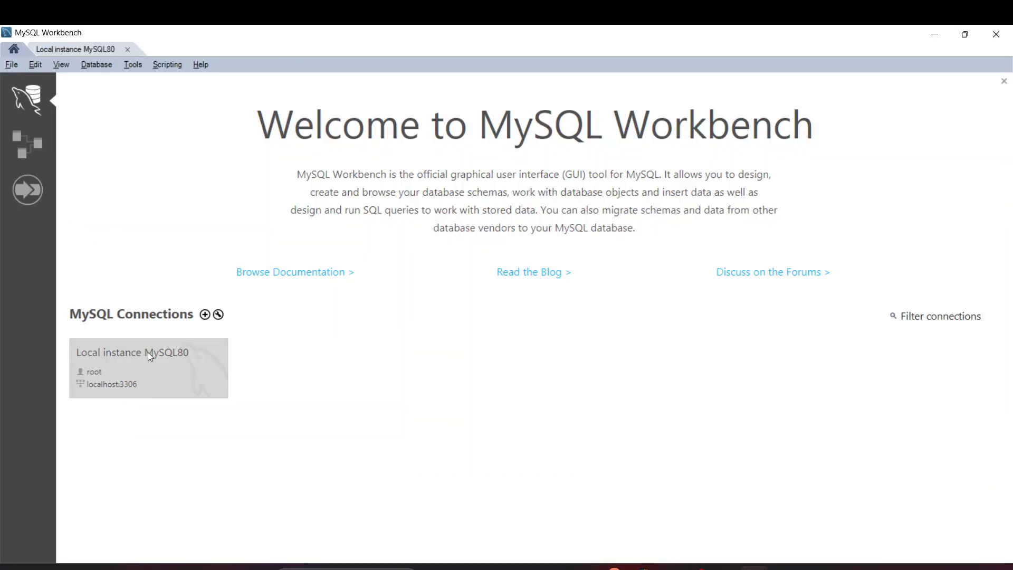
pyautogui.hotkey('alt', 'Tab')
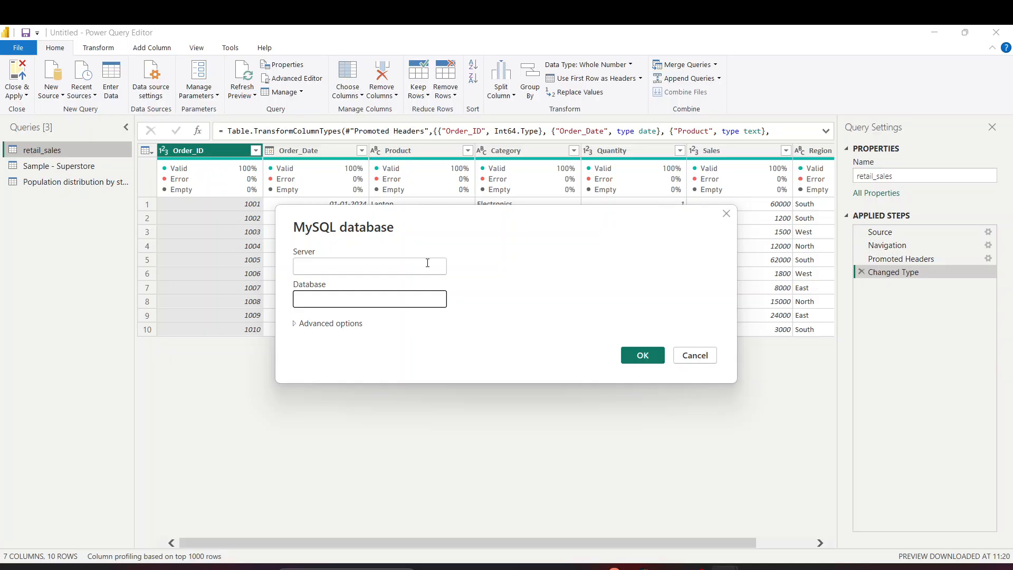
pyautogui.click(428, 263)
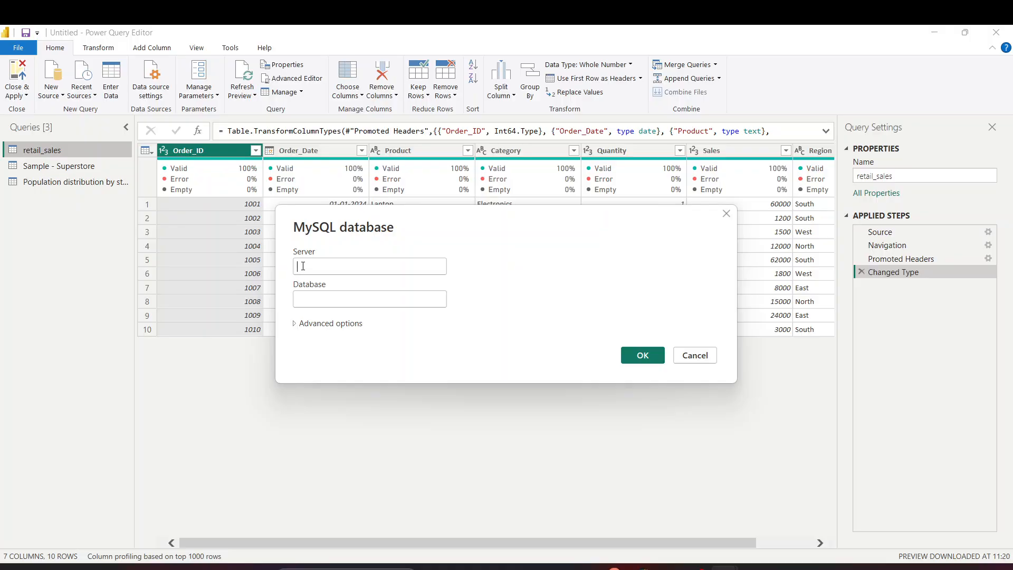
pyautogui.hotkey('alt', 'Tab')
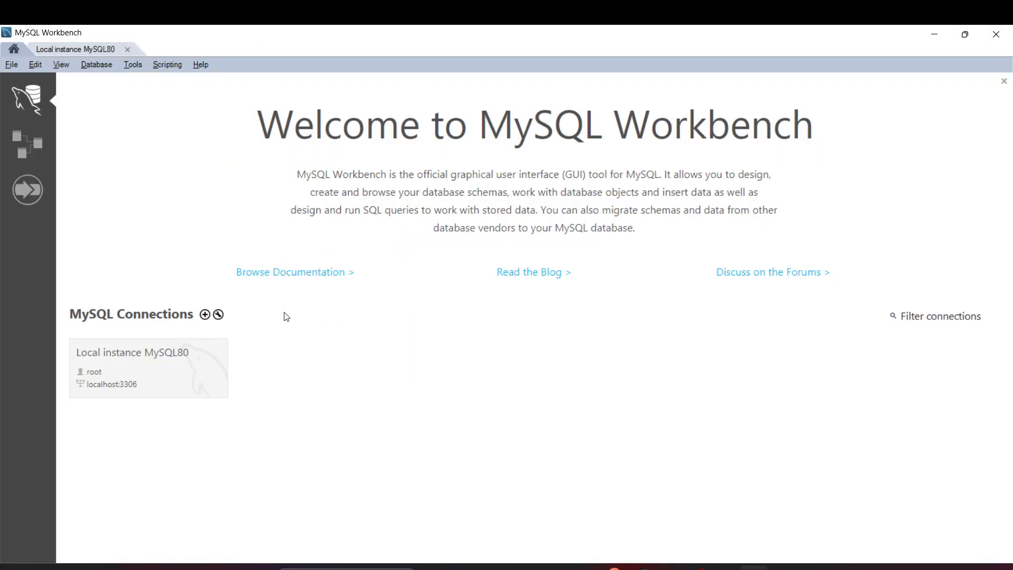
pyautogui.click(219, 315)
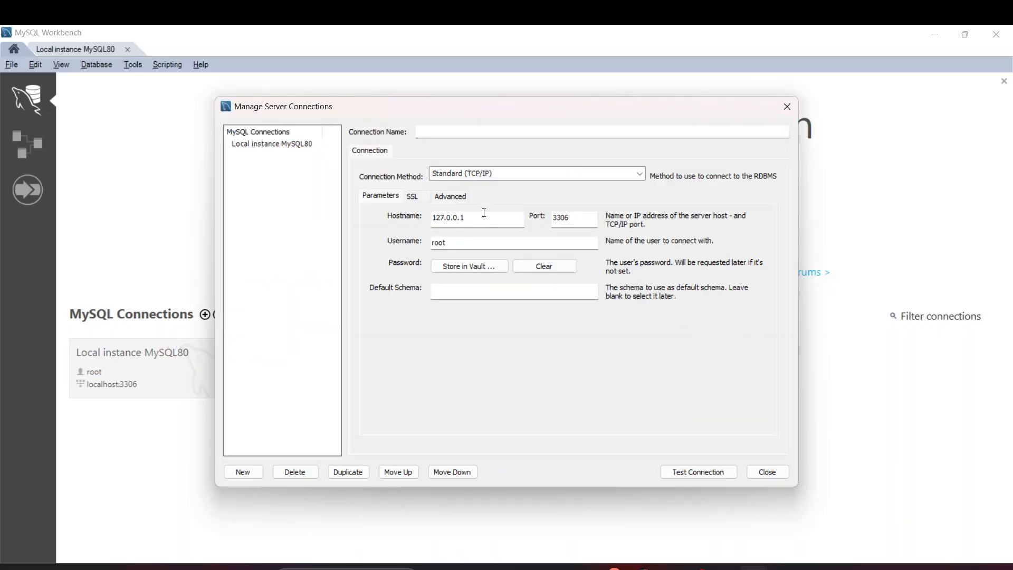
pyautogui.moveTo(495, 222); pyautogui.dragTo(428, 224)
pyautogui.hotkey('ctrl', 'c')
pyautogui.hotkey('alt', 'Tab')
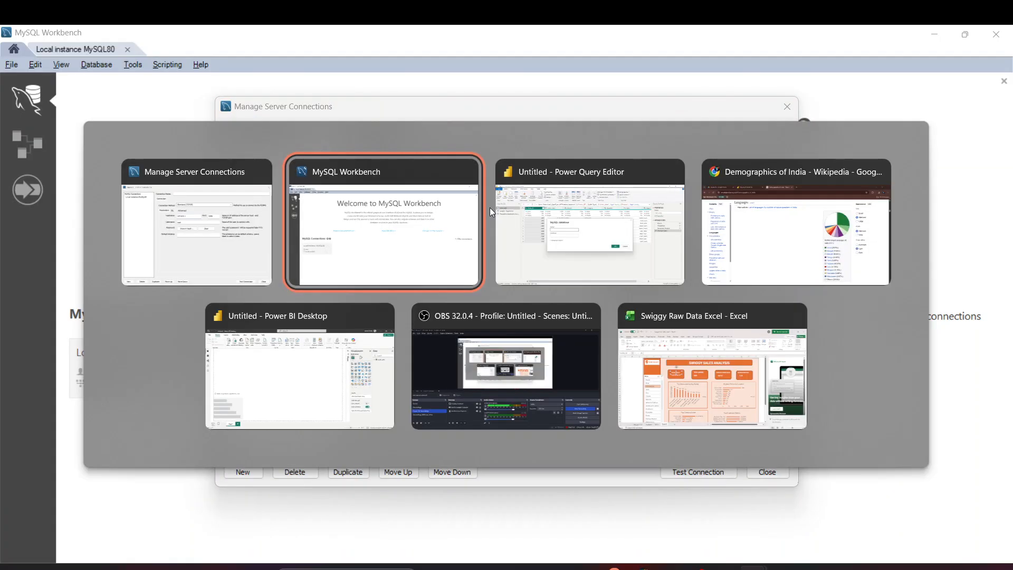
pyautogui.hotkey('alt', 'Tab')
pyautogui.press('Tab')
pyautogui.click(353, 262)
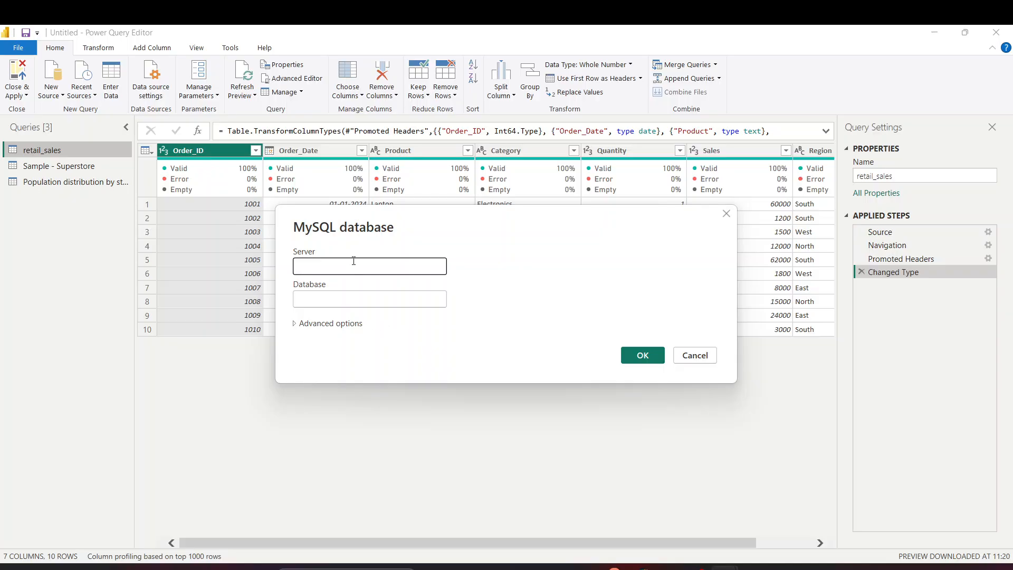
pyautogui.hotkey('ctrl', 'v')
# Copy port 3306 from Workbench and append it to the Server address
pyautogui.hotkey('alt', 'Tab')
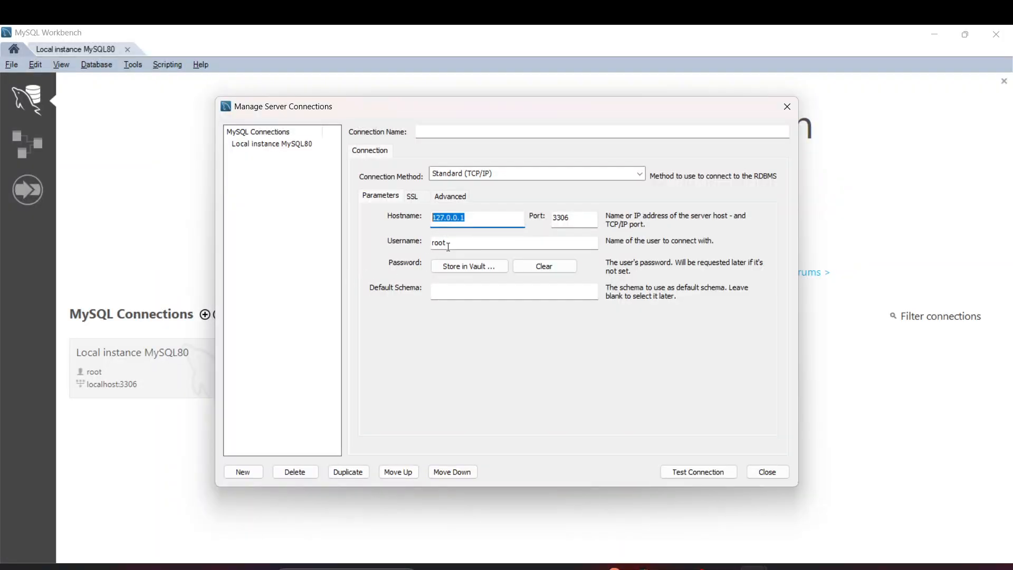
pyautogui.moveTo(577, 219); pyautogui.dragTo(540, 221)
pyautogui.hotkey('ctrl', 'c')
pyautogui.hotkey('alt', 'Tab')
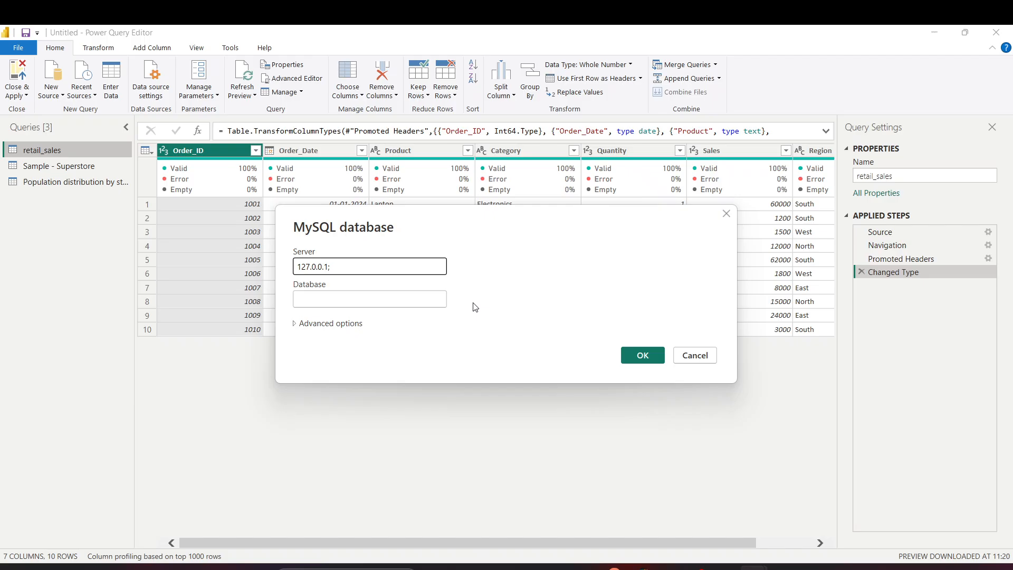
pyautogui.hotkey('ctrl', 'v')
# Close the connection settings and open Local instance MySQL80 to find the database name
pyautogui.click(349, 300)
pyautogui.hotkey('alt', 'Tab')
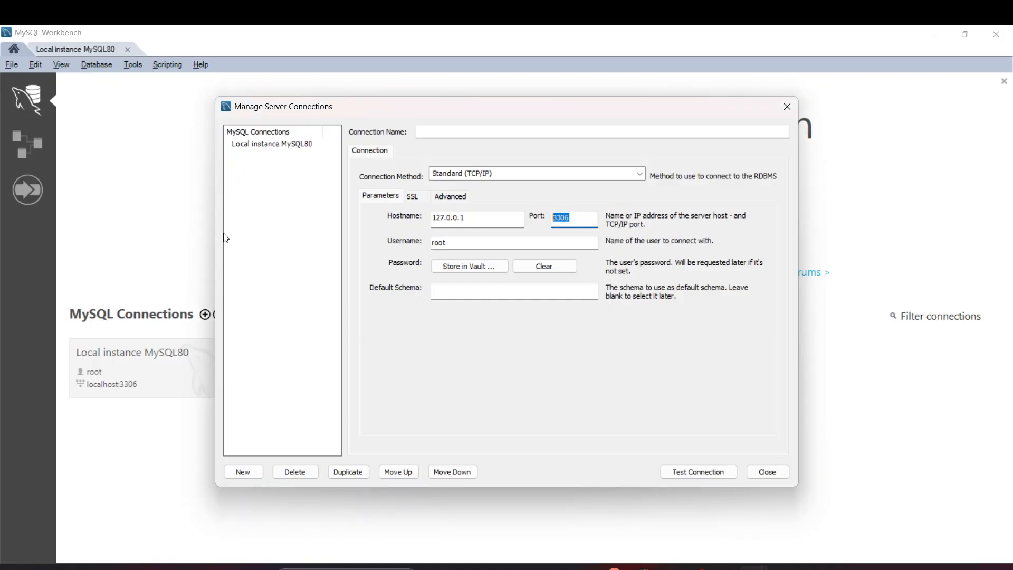
pyautogui.click(787, 106)
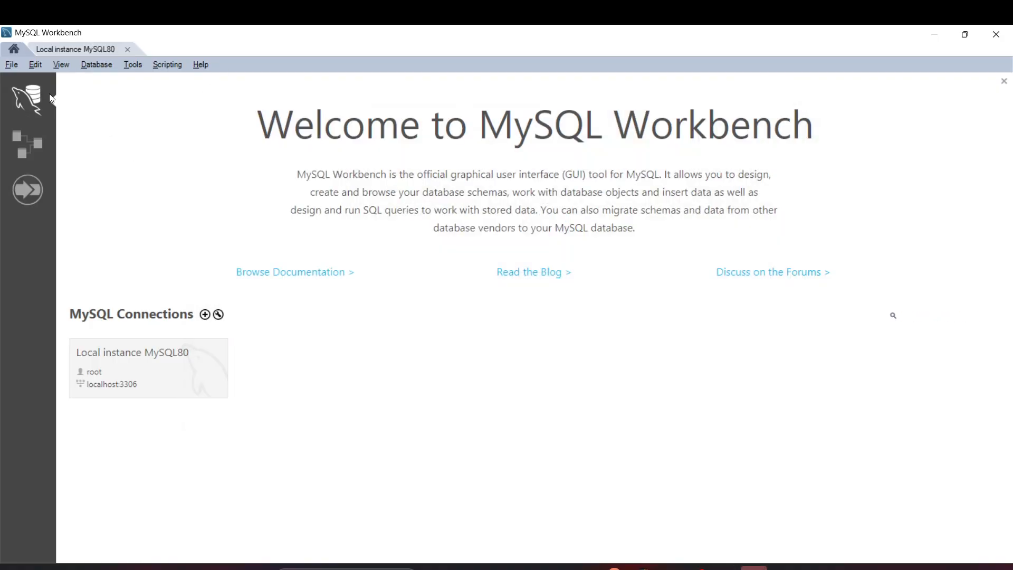
pyautogui.click(86, 49)
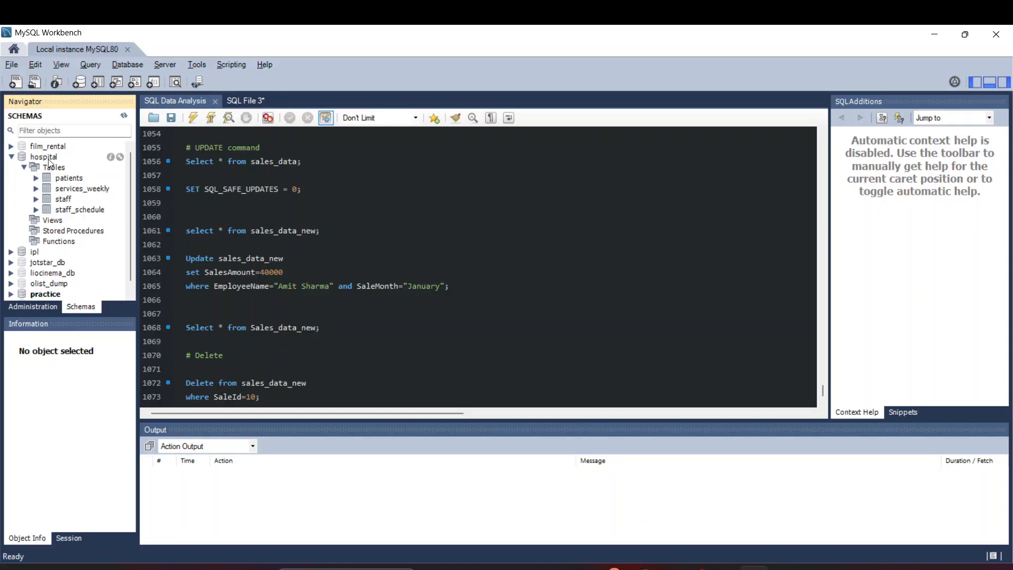
pyautogui.hotkey('alt', 'Tab')
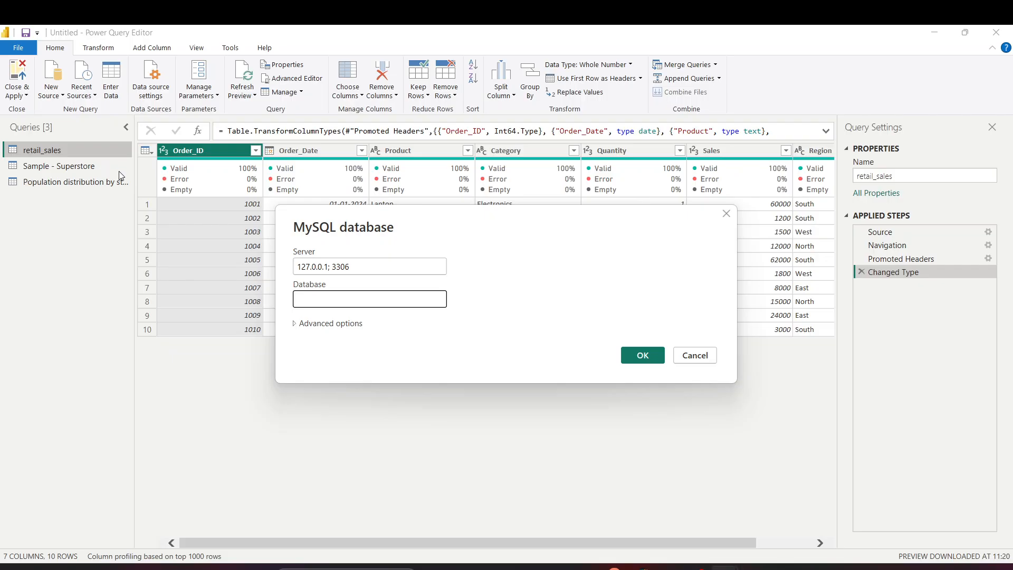
# Enter database hospital and submit, then return to edit after the connection error
pyautogui.click(354, 293)
pyautogui.write('hospital')
pyautogui.click(637, 348)
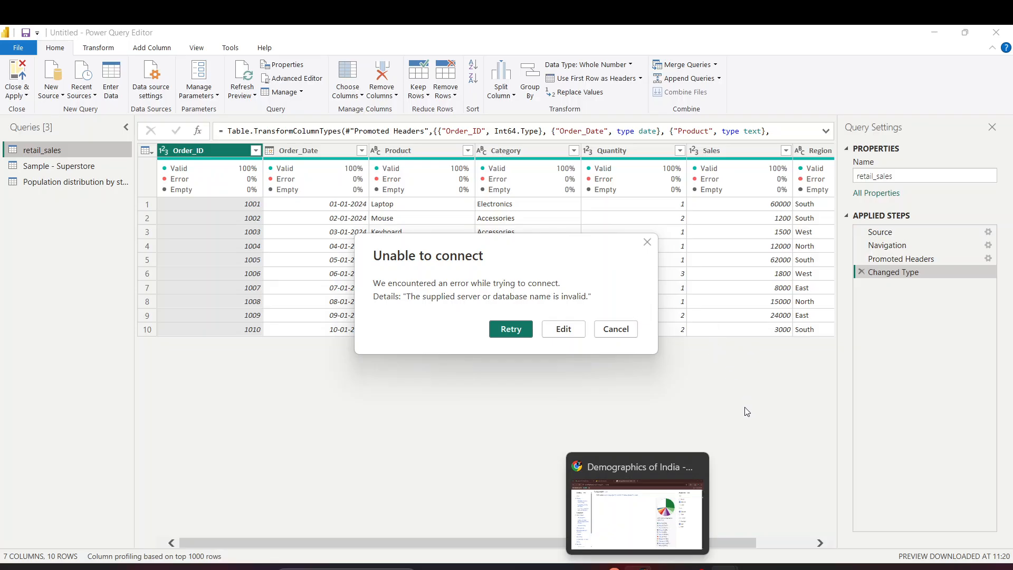
pyautogui.click(511, 329)
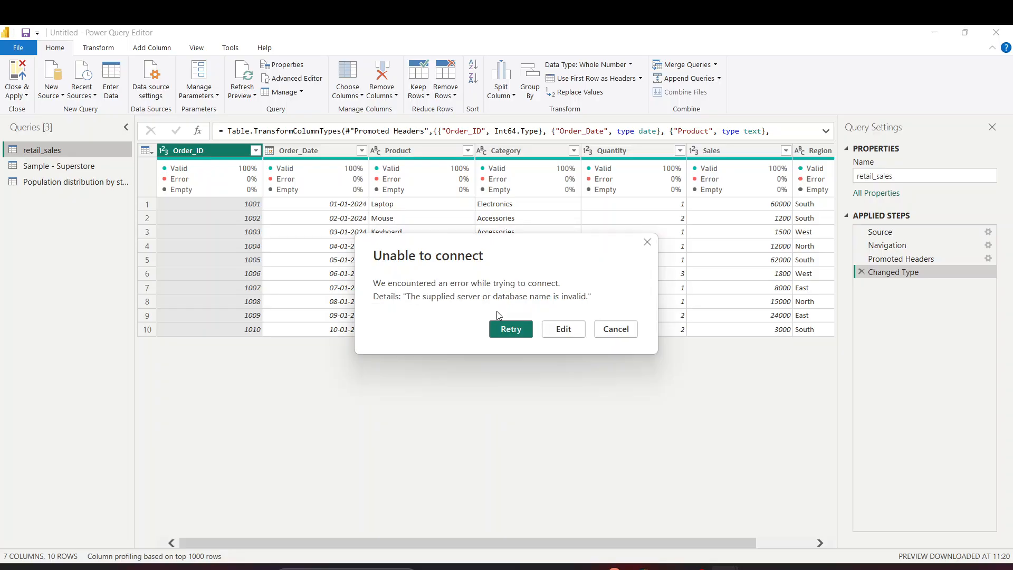
pyautogui.click(575, 332)
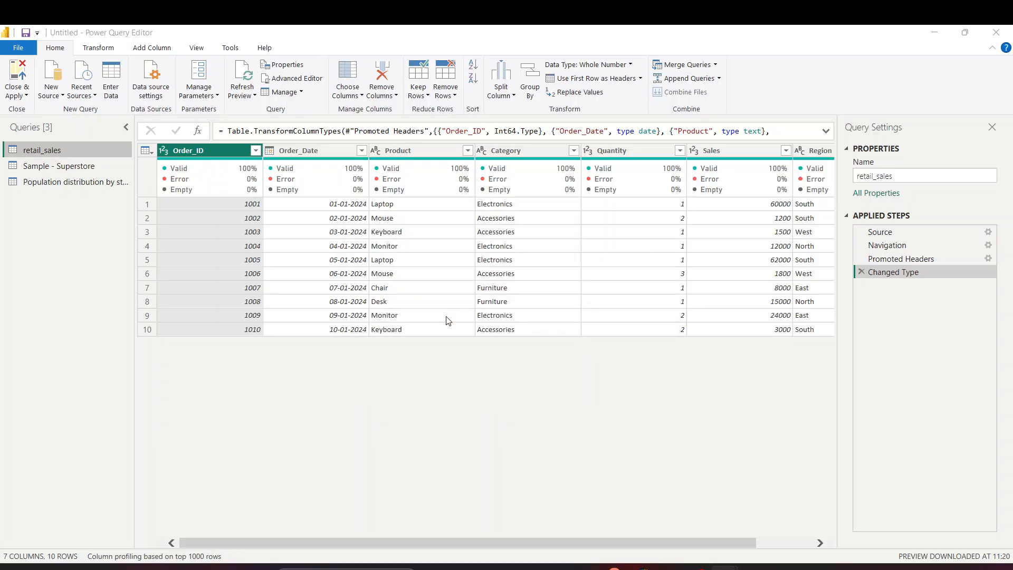
# Correct the server address to 127.0.0.1:3306 and connect again
pyautogui.hotkey('alt', 'Tab')
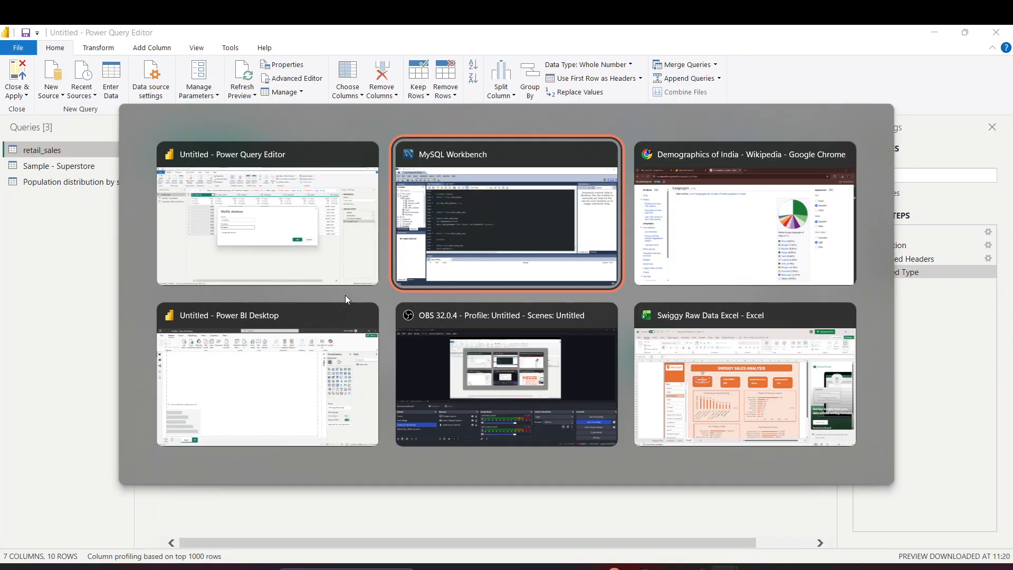
pyautogui.hotkey('alt', 'Tab')
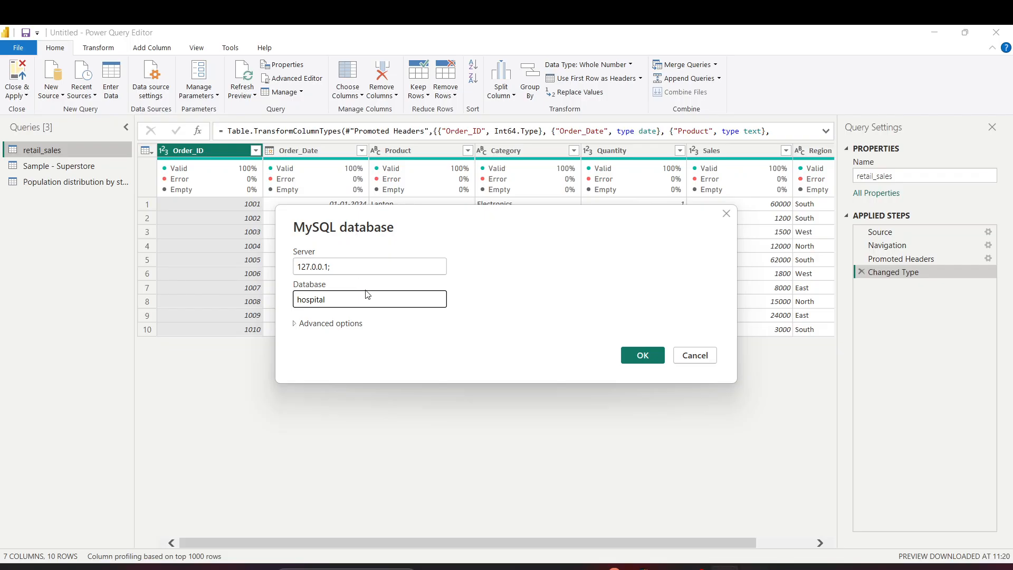
pyautogui.click(348, 266)
pyautogui.write('33')
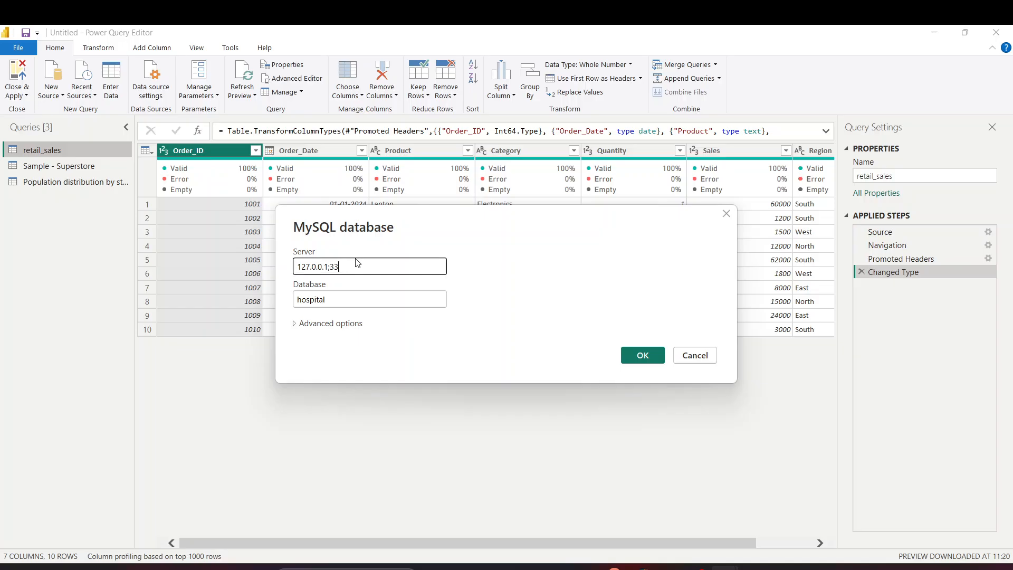
pyautogui.write('06')
pyautogui.click(647, 362)
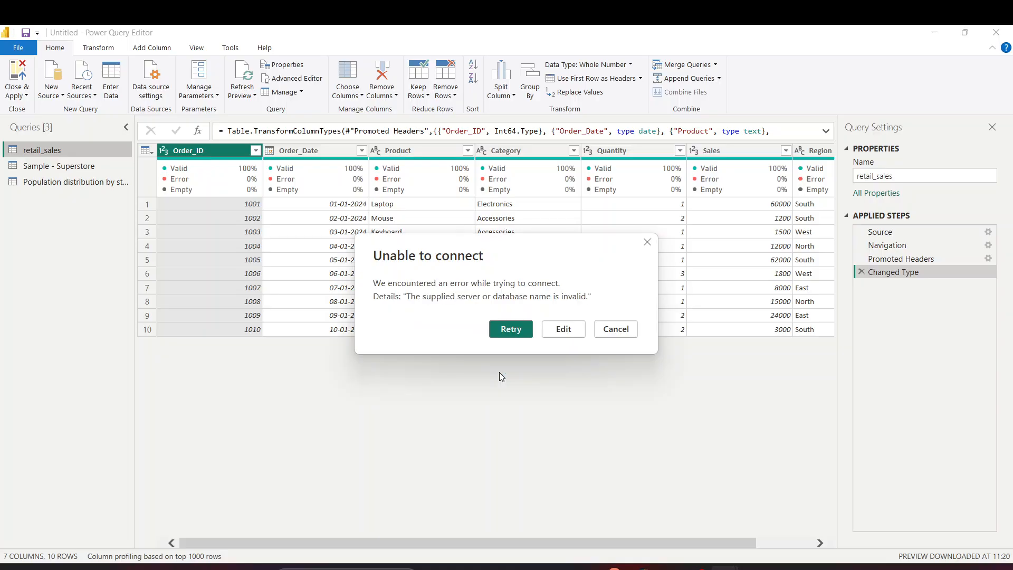
pyautogui.click(562, 328)
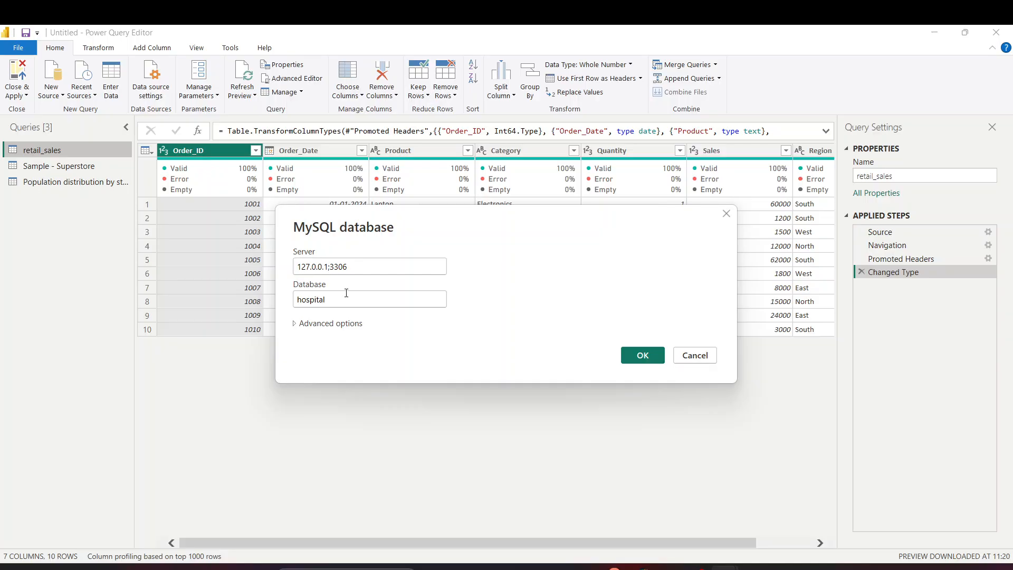
pyautogui.write(':')
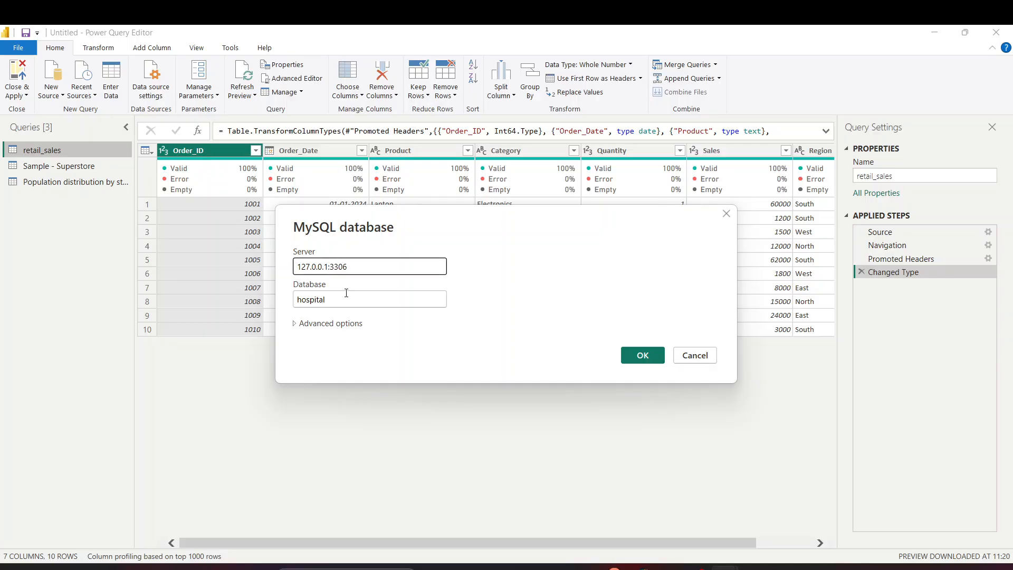
pyautogui.click(655, 355)
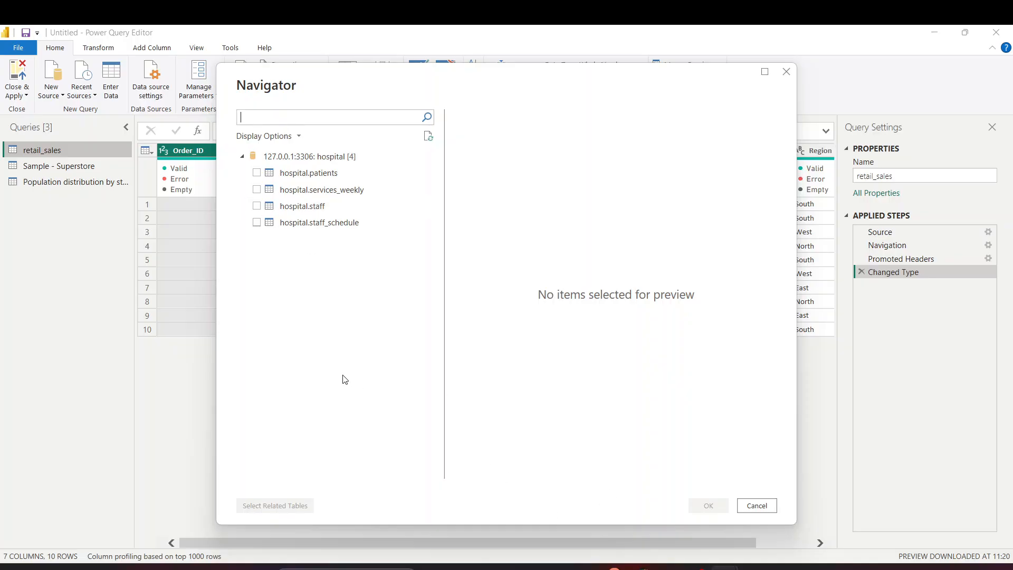
# Load hospital.patients as a query, view its satisfaction column, then select retail_sales
pyautogui.moveTo(257, 174); pyautogui.dragTo(258, 191)
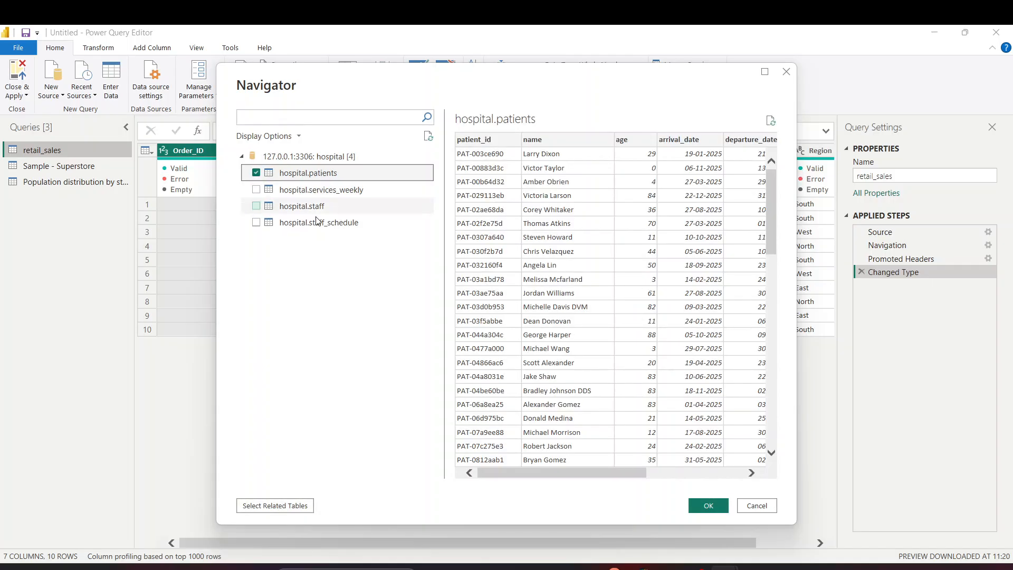
pyautogui.click(708, 508)
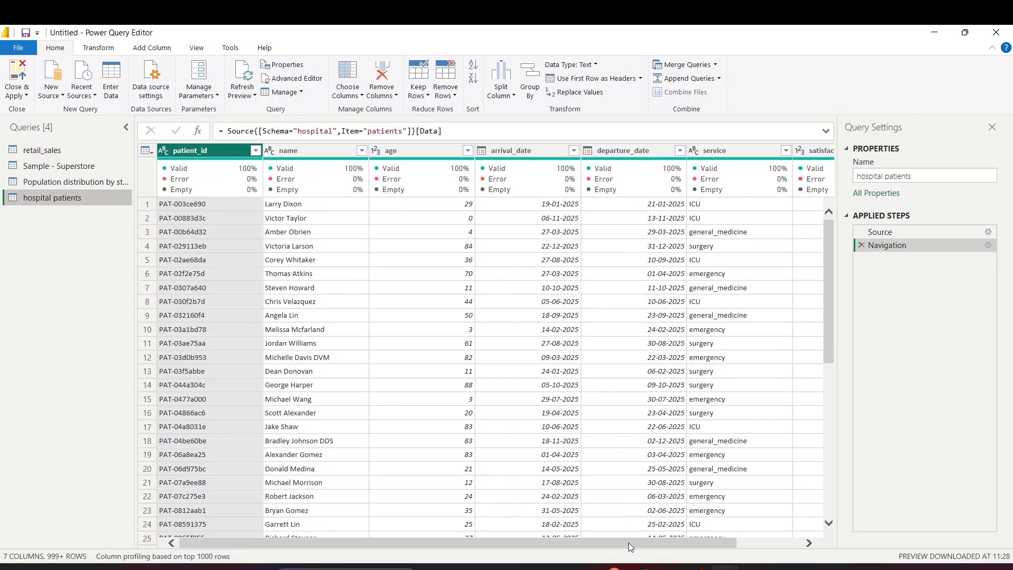
pyautogui.click(786, 544)
pyautogui.moveTo(786, 547); pyautogui.dragTo(485, 546)
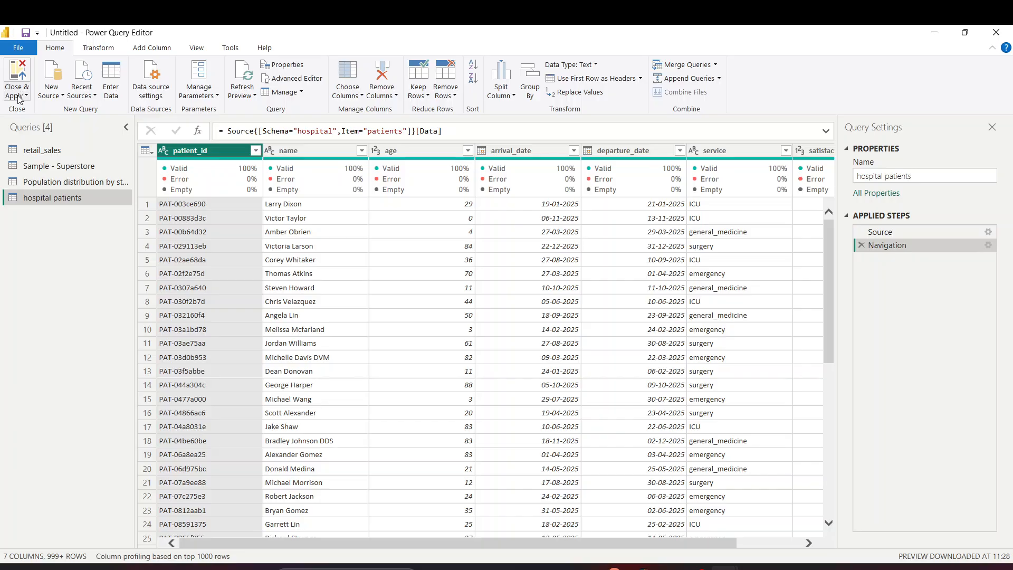
pyautogui.click(38, 149)
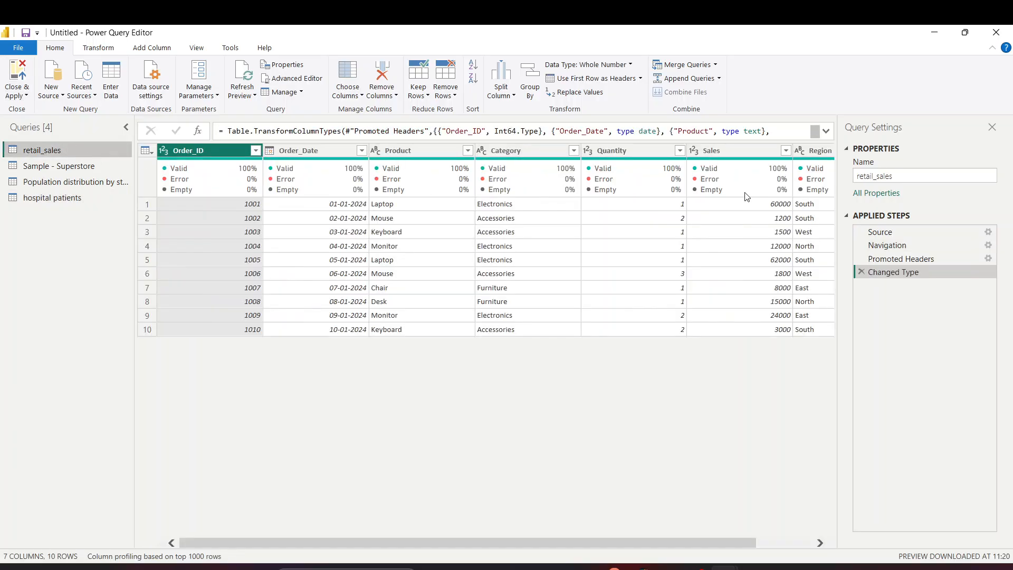
# Review the retail_sales, Superstore and population Source steps, then reopen hospital patients
pyautogui.click(901, 232)
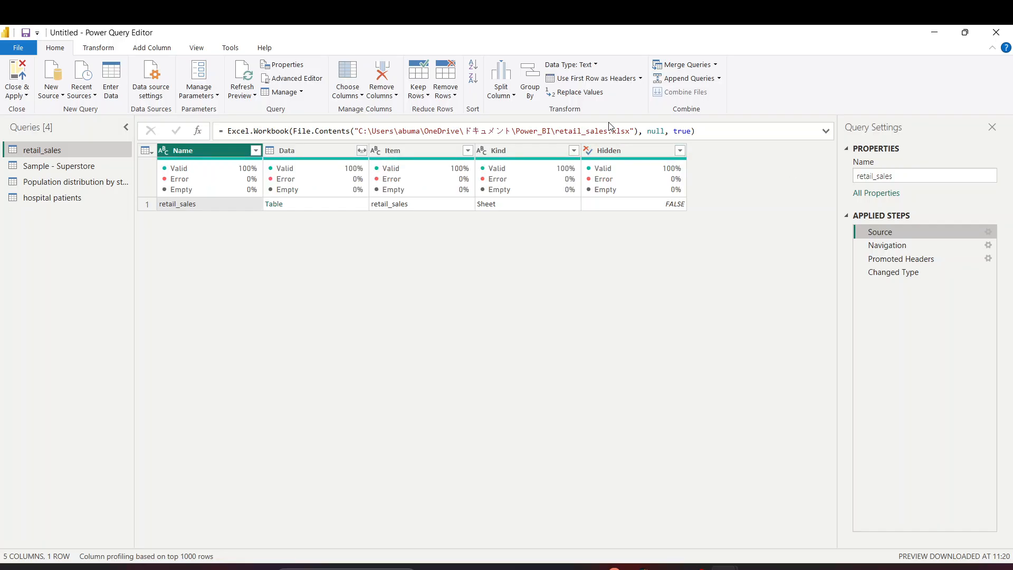
pyautogui.click(46, 166)
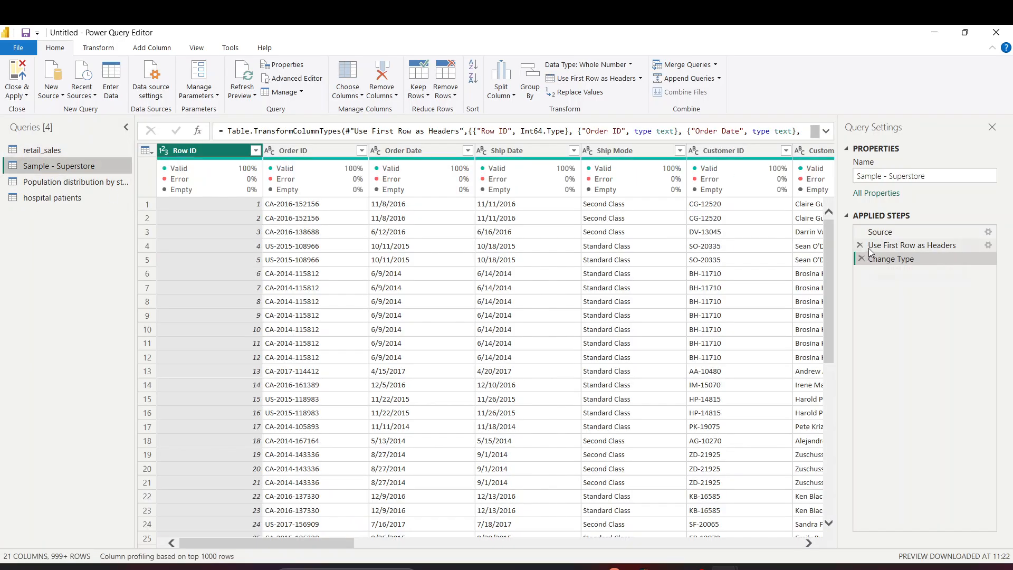
pyautogui.click(881, 232)
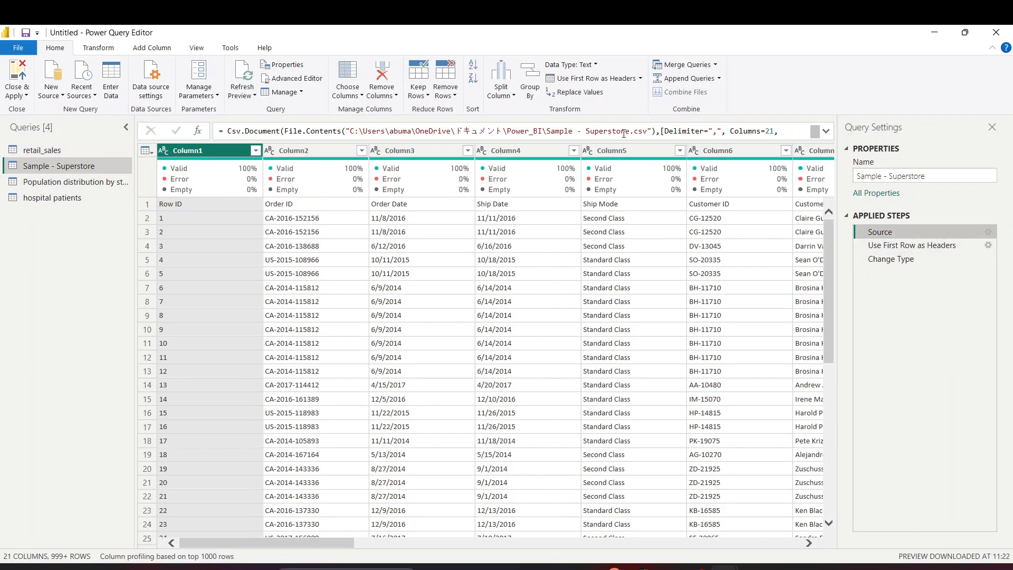
pyautogui.click(97, 186)
pyautogui.click(882, 232)
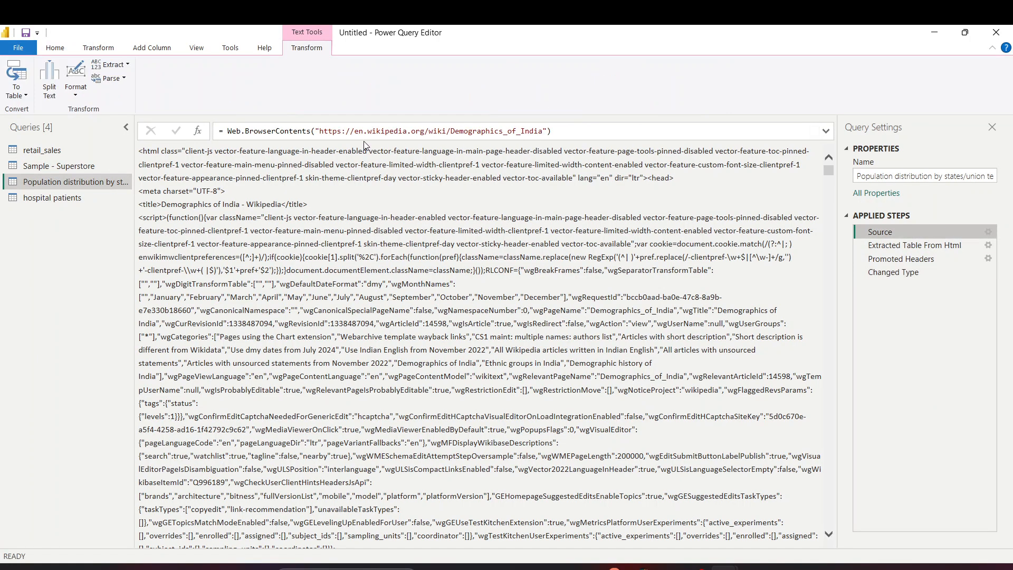
pyautogui.click(117, 198)
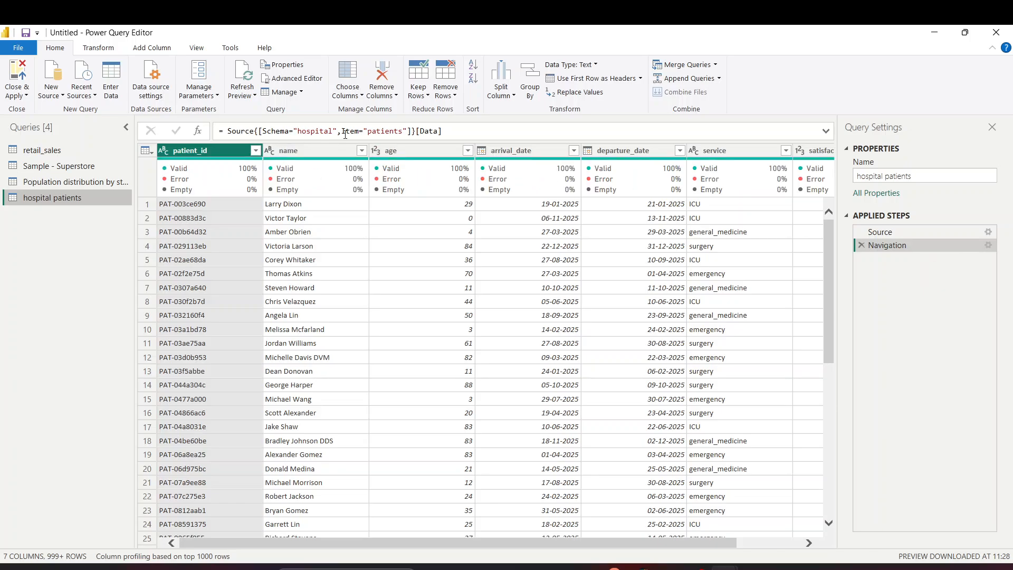
# Close & Apply the query changes twice so all four tables load, then show the Population distribution table's data
pyautogui.click(18, 96)
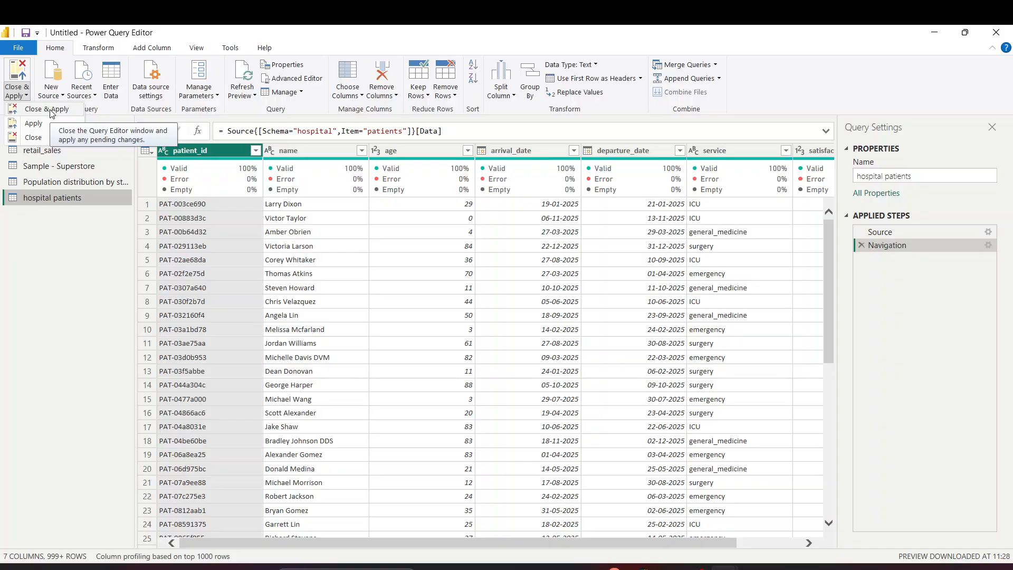
pyautogui.click(50, 110)
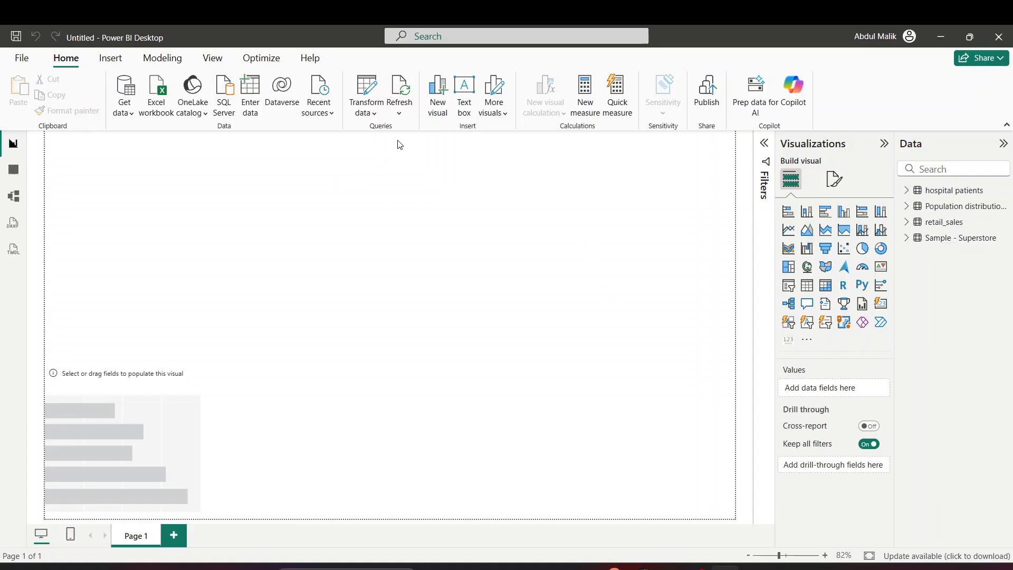
pyautogui.click(367, 106)
pyautogui.click(376, 135)
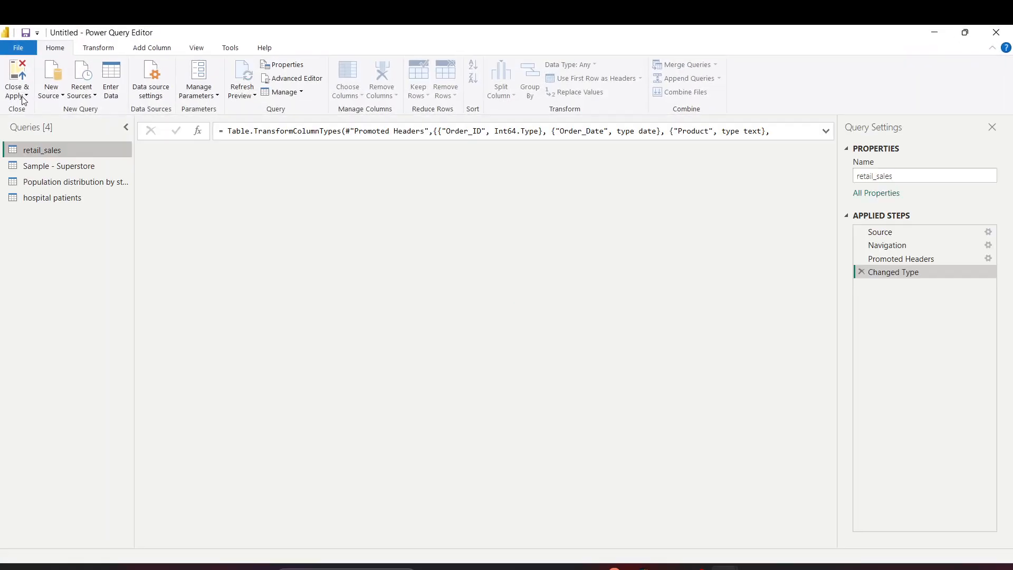
pyautogui.click(20, 96)
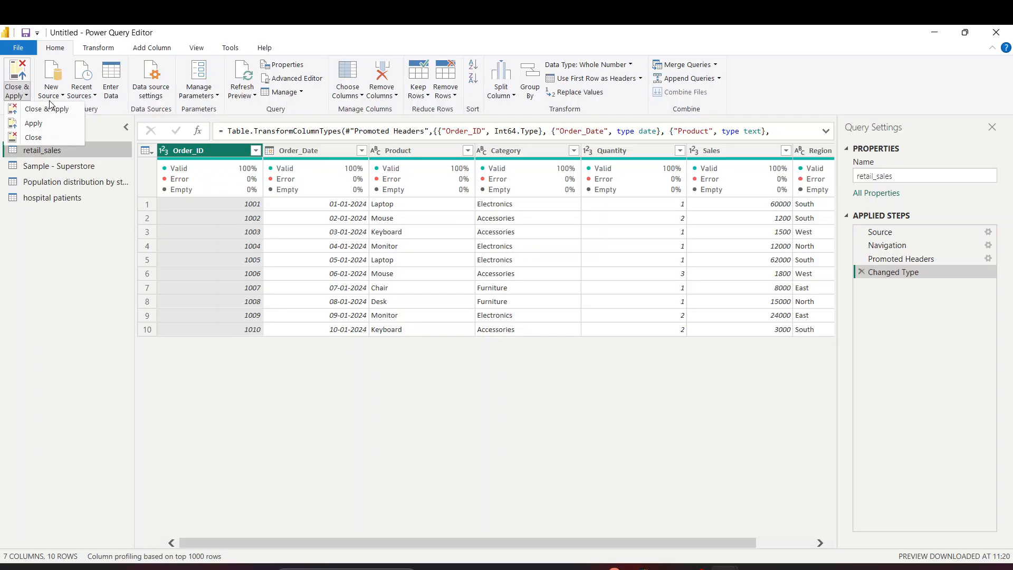
pyautogui.click(54, 110)
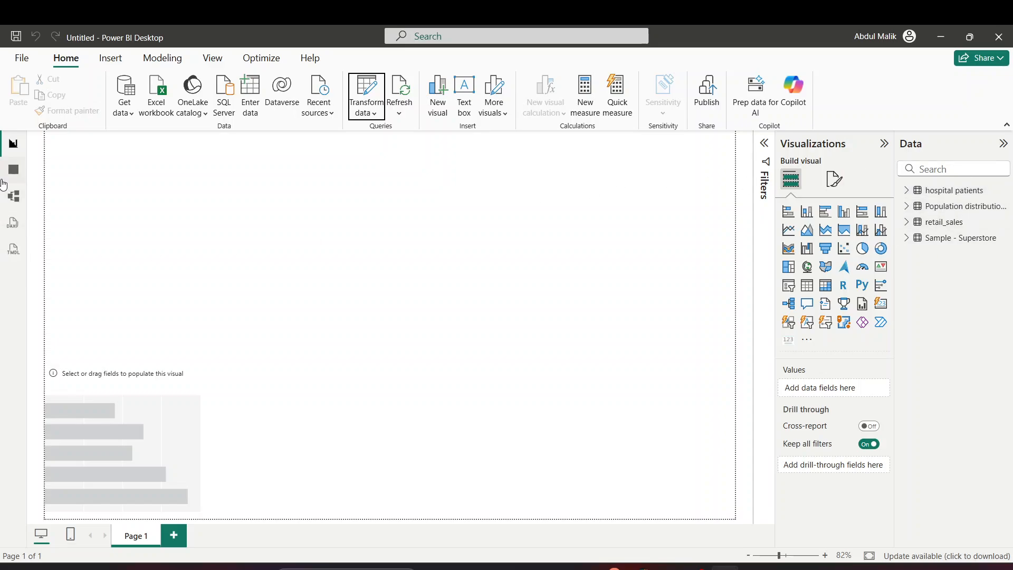
pyautogui.click(14, 170)
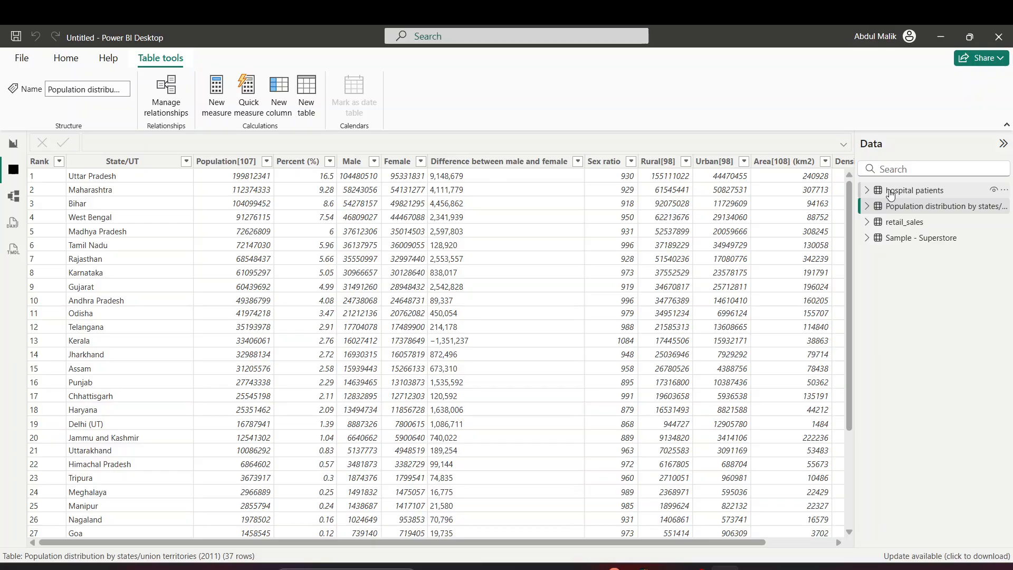
# Preview the hospital patients, Population distribution, retail_sales and Sample - Superstore tables in data view
pyautogui.click(891, 191)
pyautogui.click(895, 206)
pyautogui.click(902, 222)
pyautogui.click(904, 238)
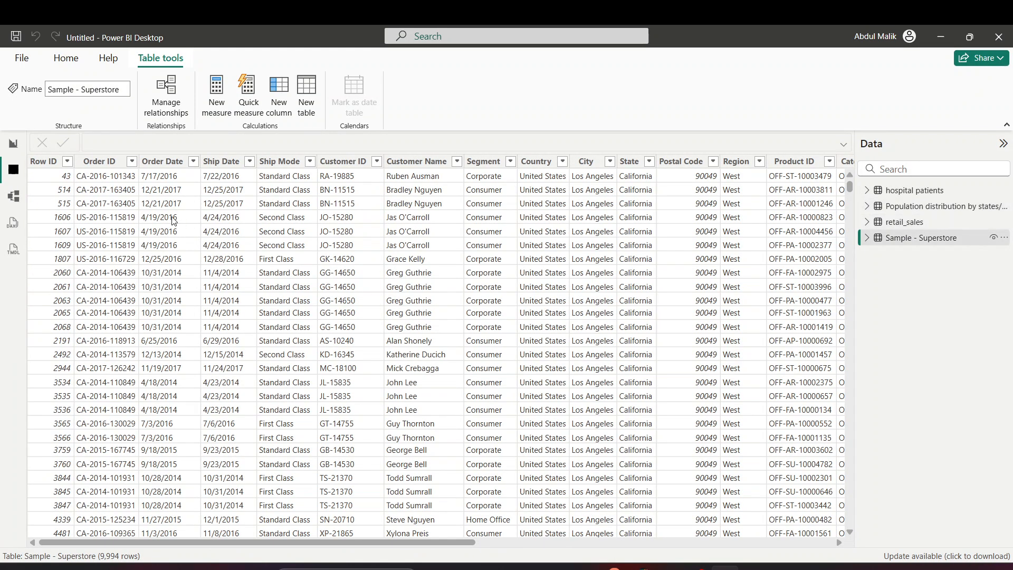
# Arrange the four table cards neatly in Model view, then return to the empty report canvas
pyautogui.click(13, 196)
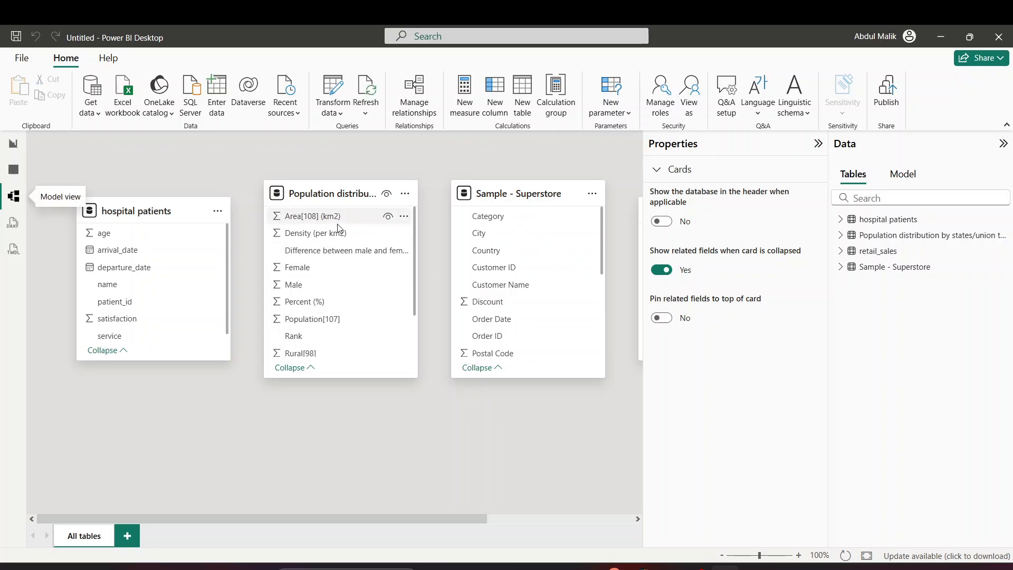
pyautogui.moveTo(445, 518); pyautogui.dragTo(422, 519)
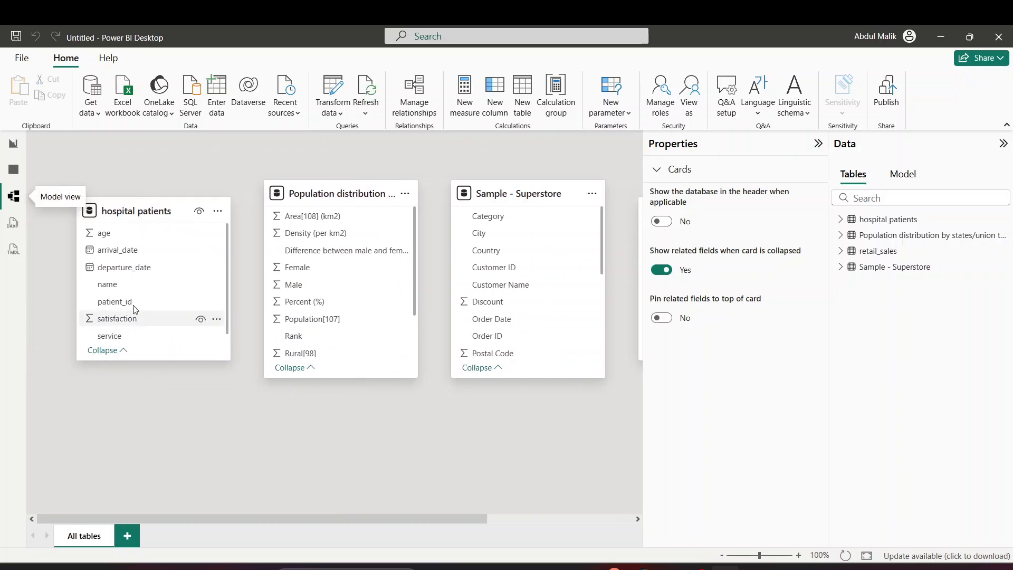
pyautogui.moveTo(506, 199); pyautogui.dragTo(321, 440)
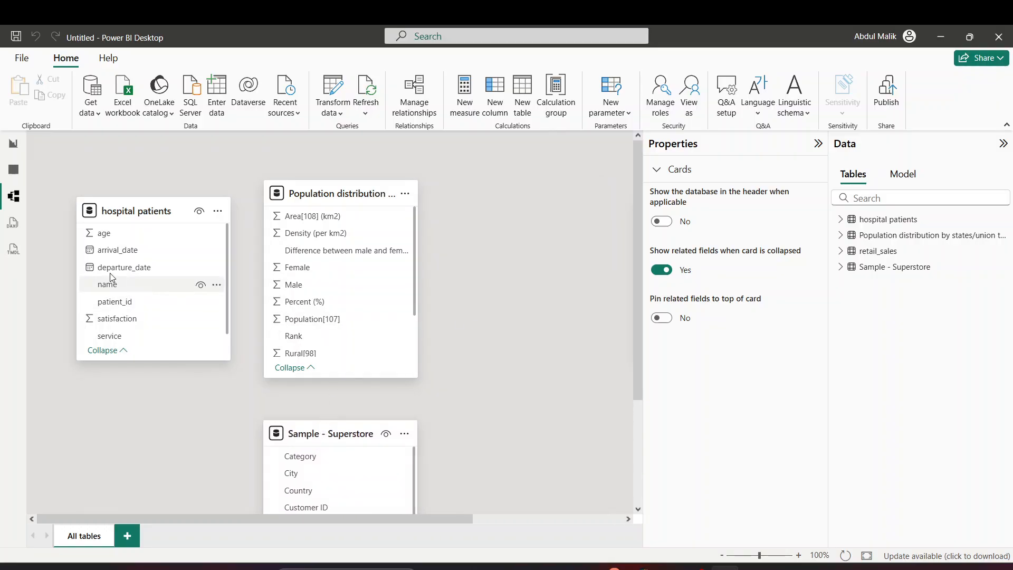
pyautogui.moveTo(342, 194); pyautogui.dragTo(360, 193)
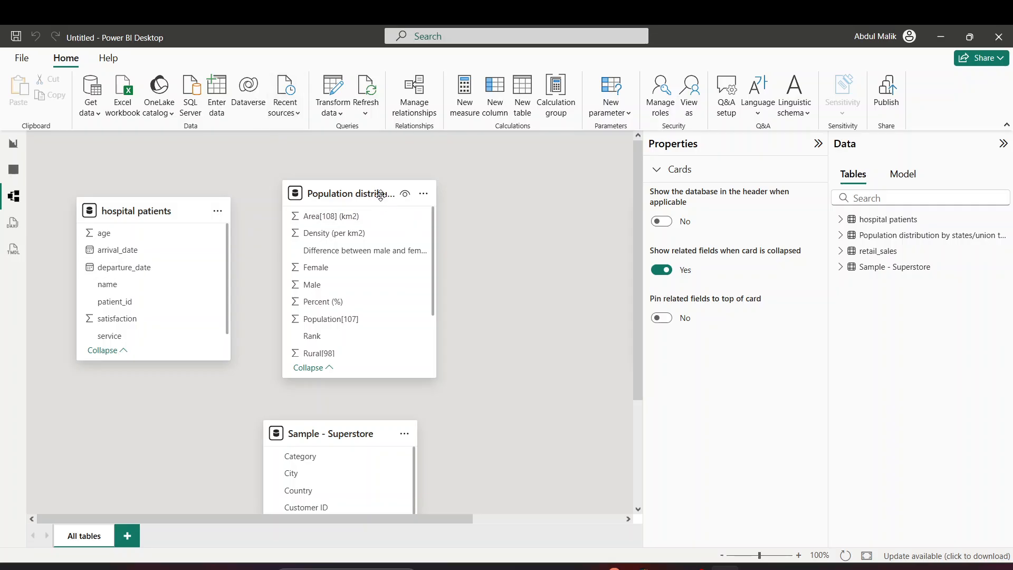
pyautogui.moveTo(380, 195); pyautogui.dragTo(376, 143)
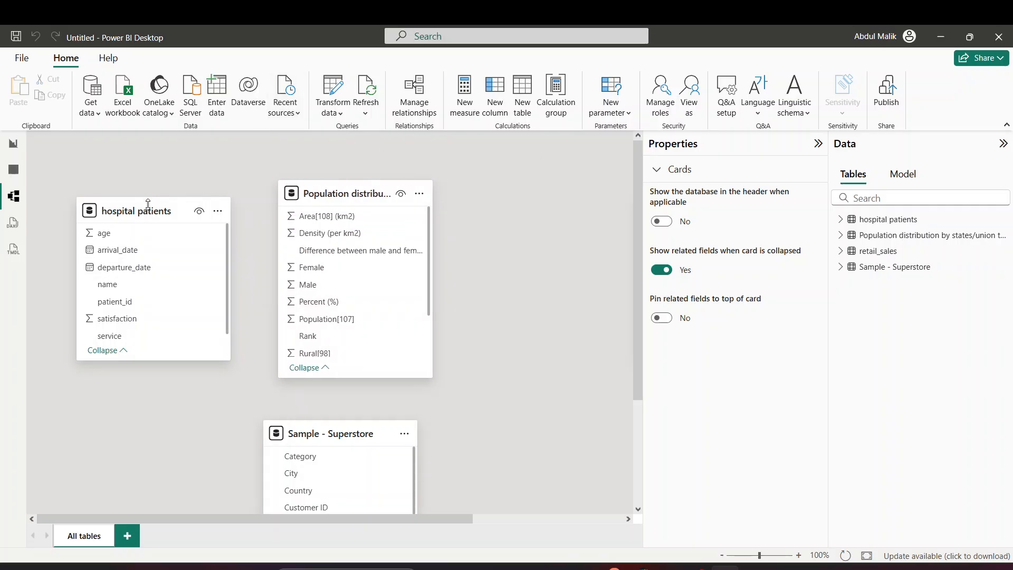
pyautogui.moveTo(148, 205); pyautogui.dragTo(148, 310)
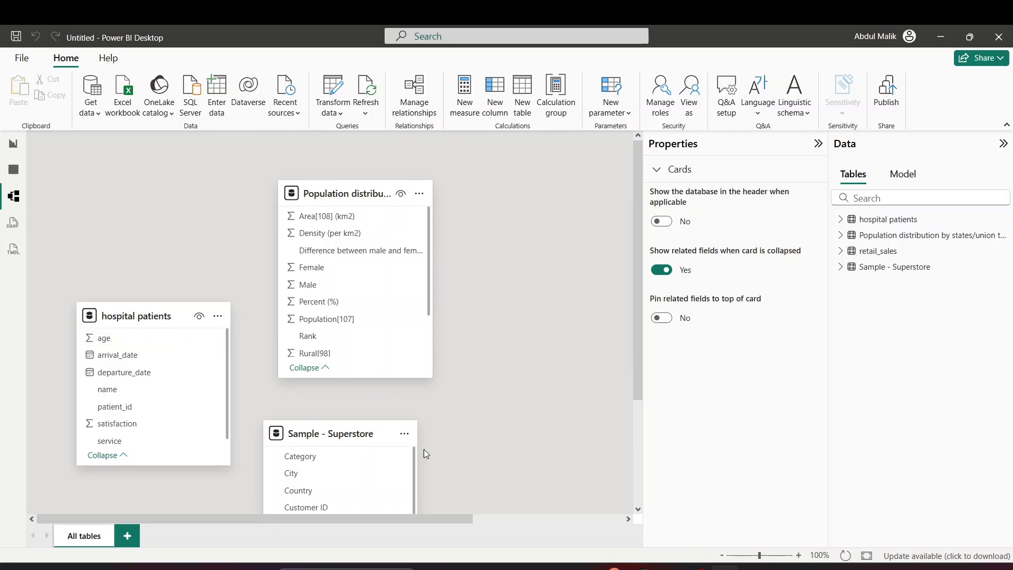
pyautogui.moveTo(461, 519); pyautogui.dragTo(554, 512)
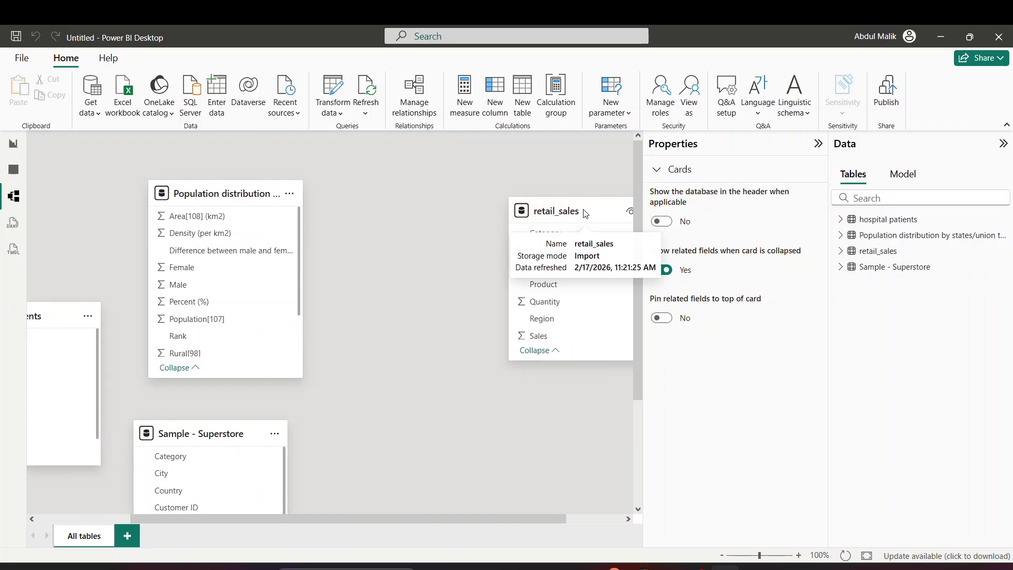
pyautogui.moveTo(585, 214); pyautogui.dragTo(537, 345)
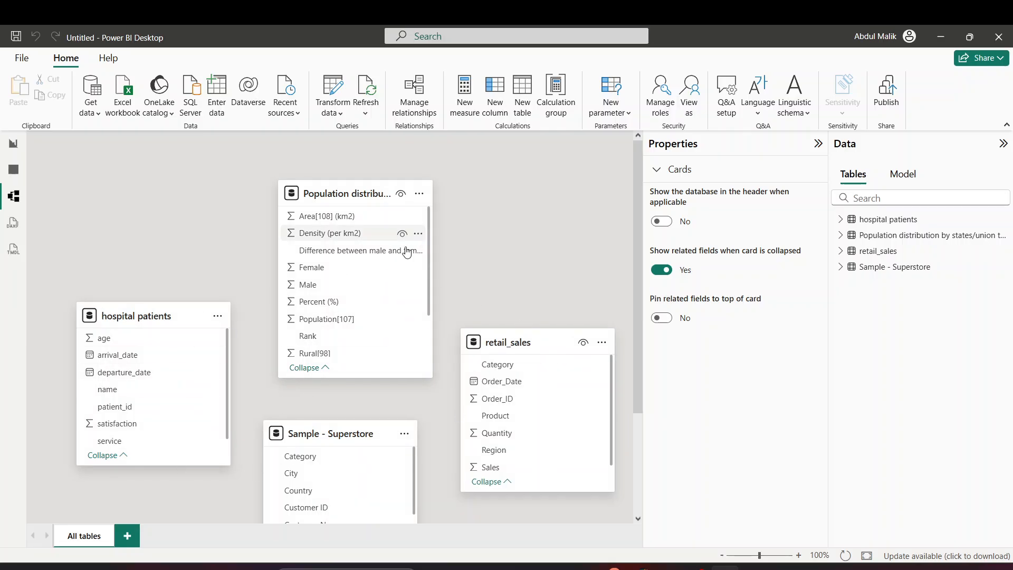
pyautogui.scroll(-5, 454, 332)
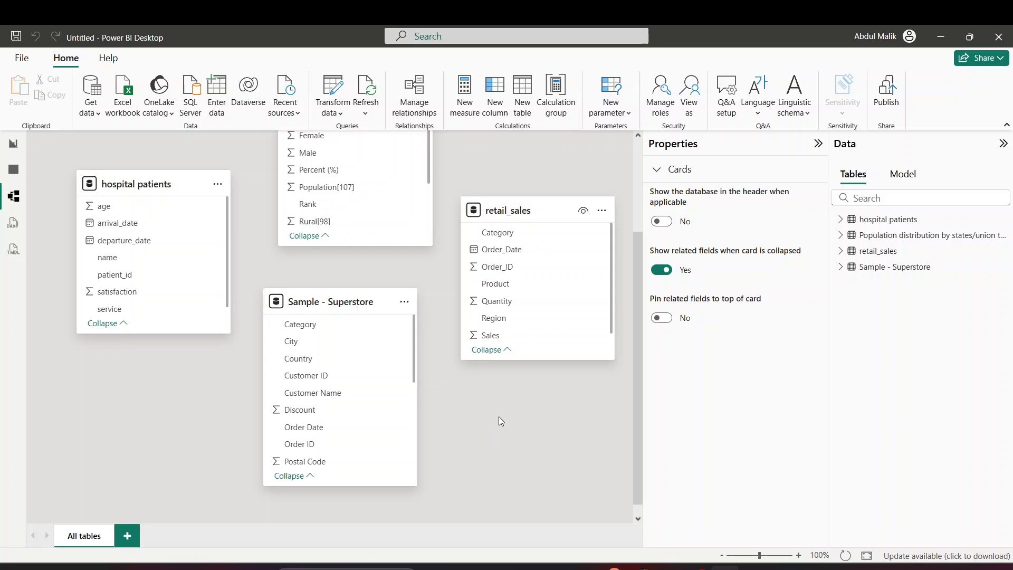
pyautogui.scroll(5, 501, 421)
pyautogui.click(13, 143)
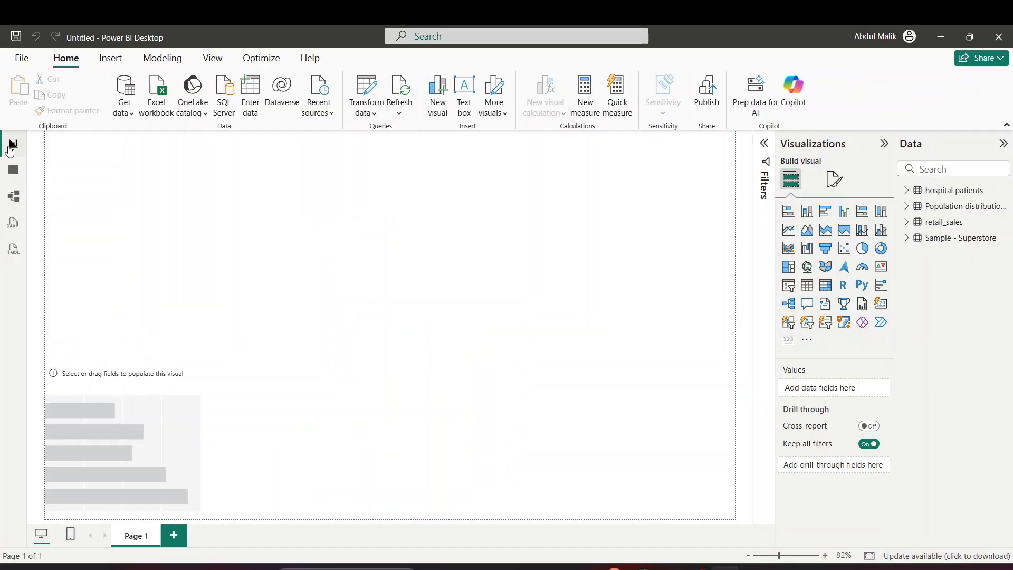